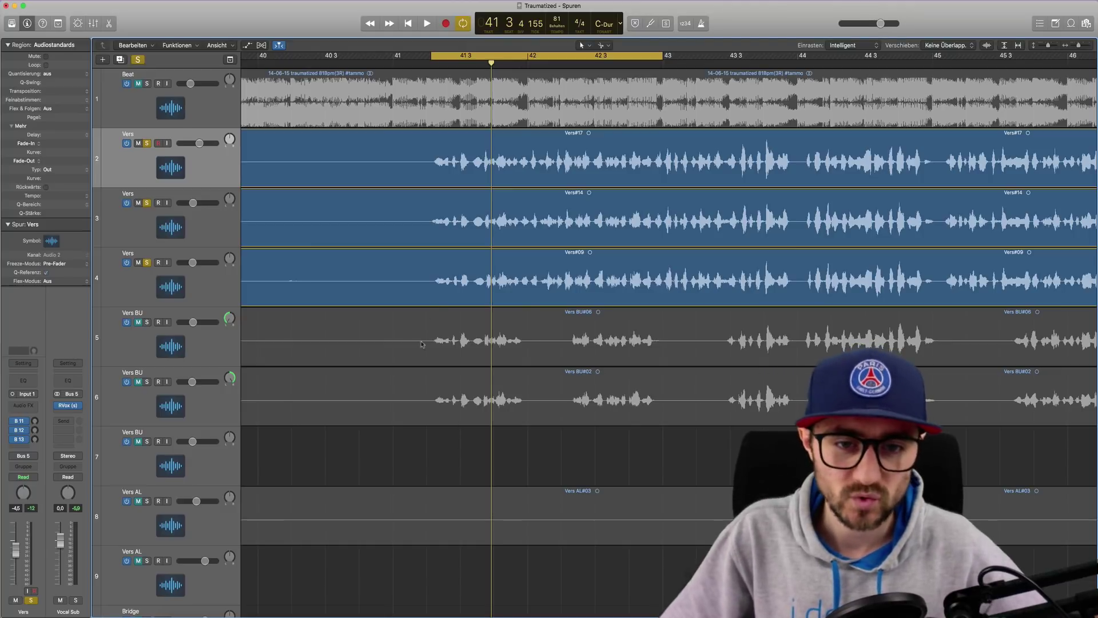
- Play back the cycled passage of the three soloed Vers tracks, starting from position 41 2 1 1
left_click(468, 291)
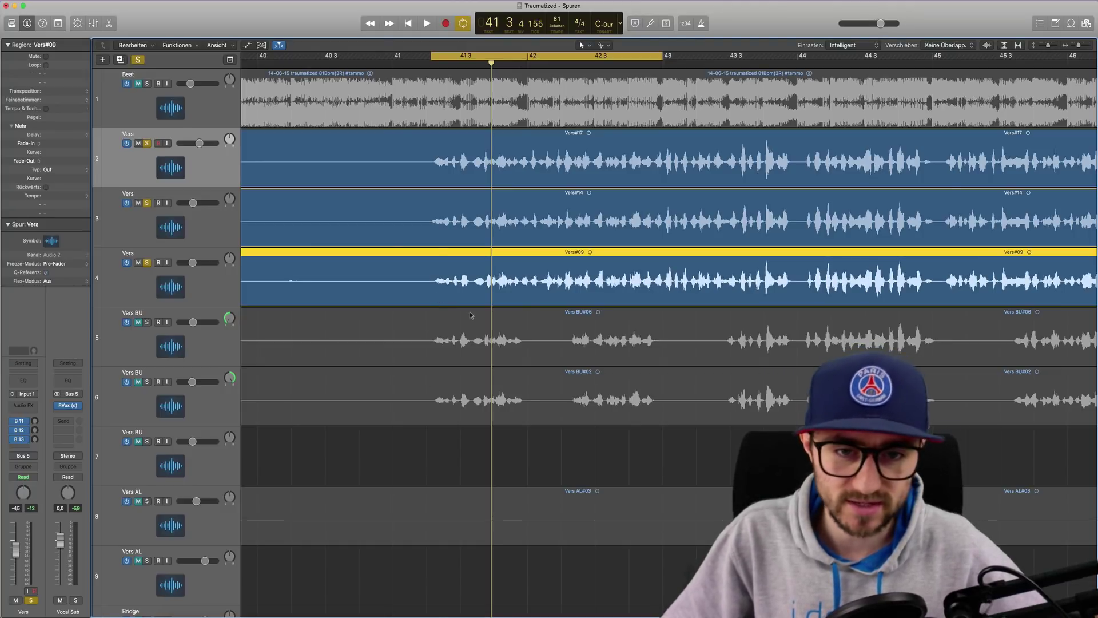
key("space")
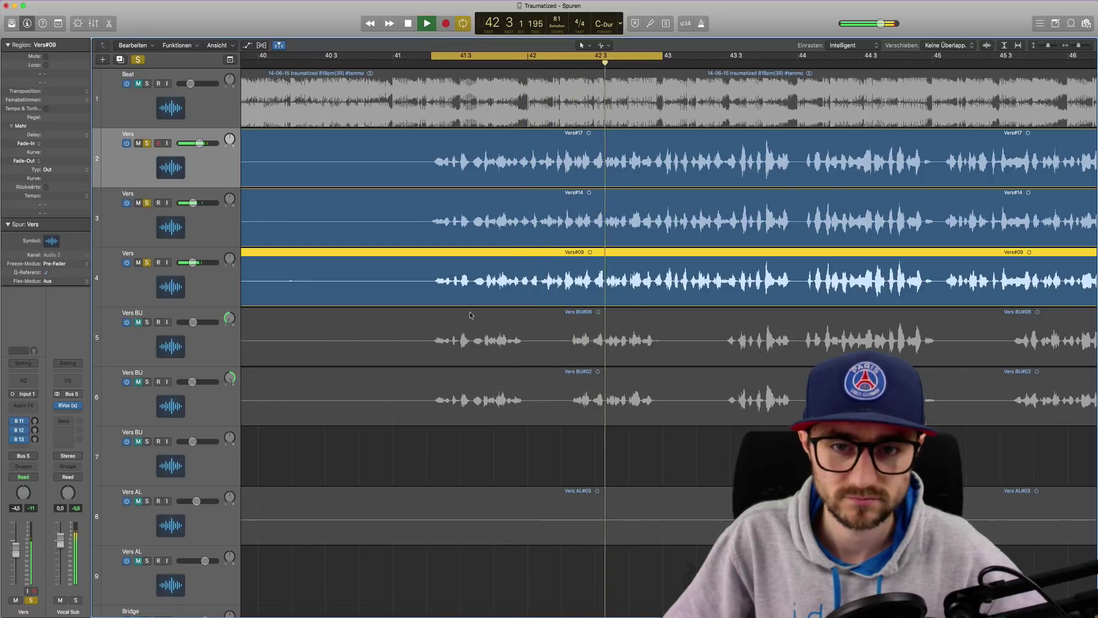
key("space")
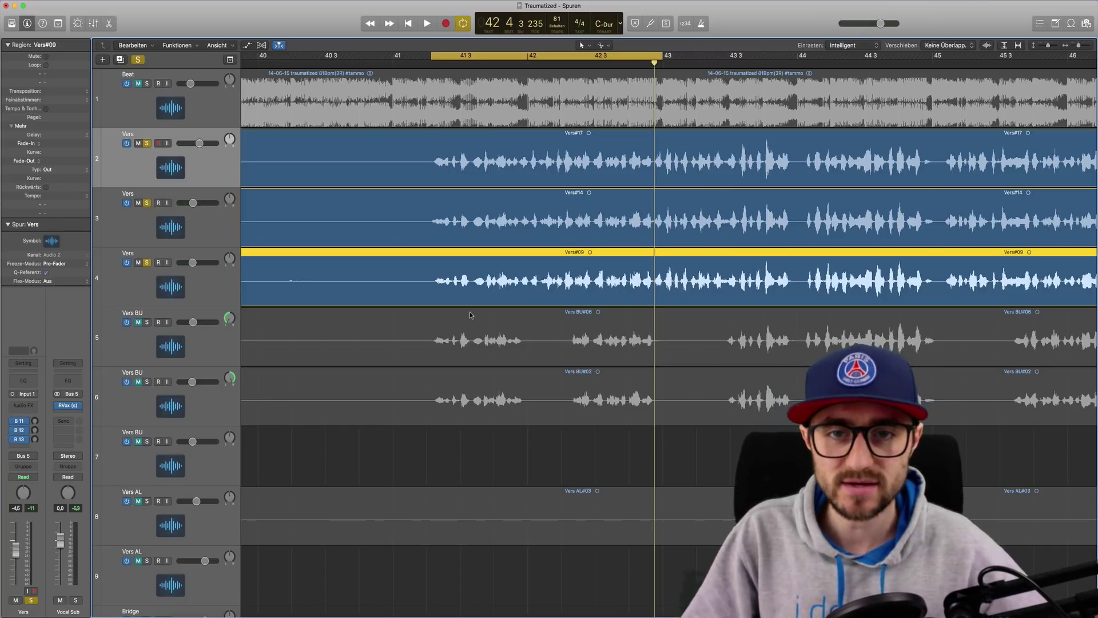
left_click(427, 64)
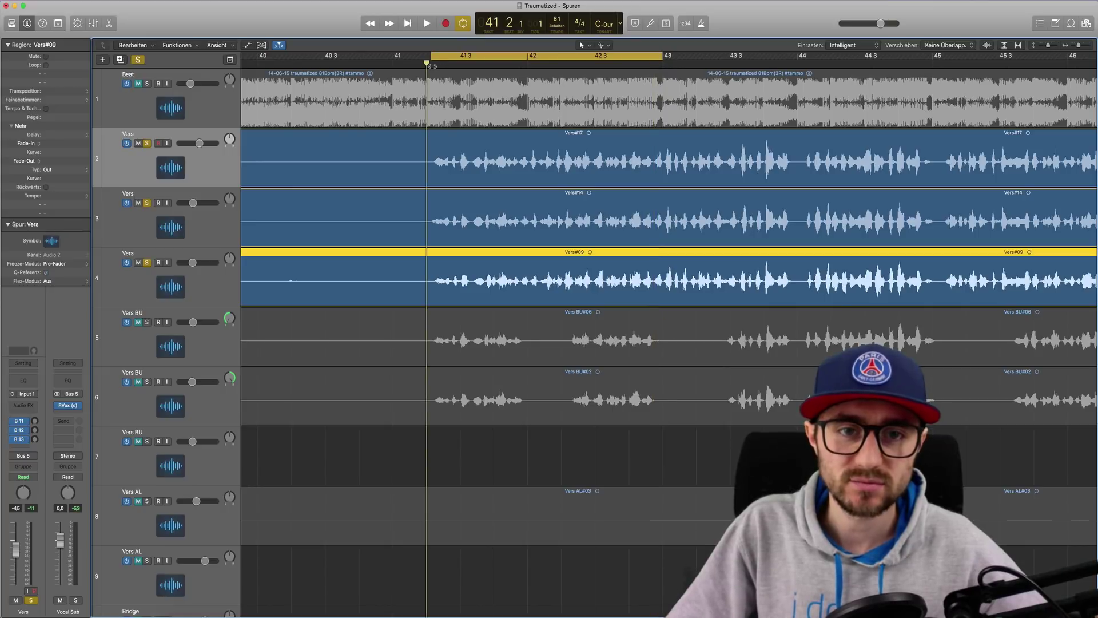
key("space")
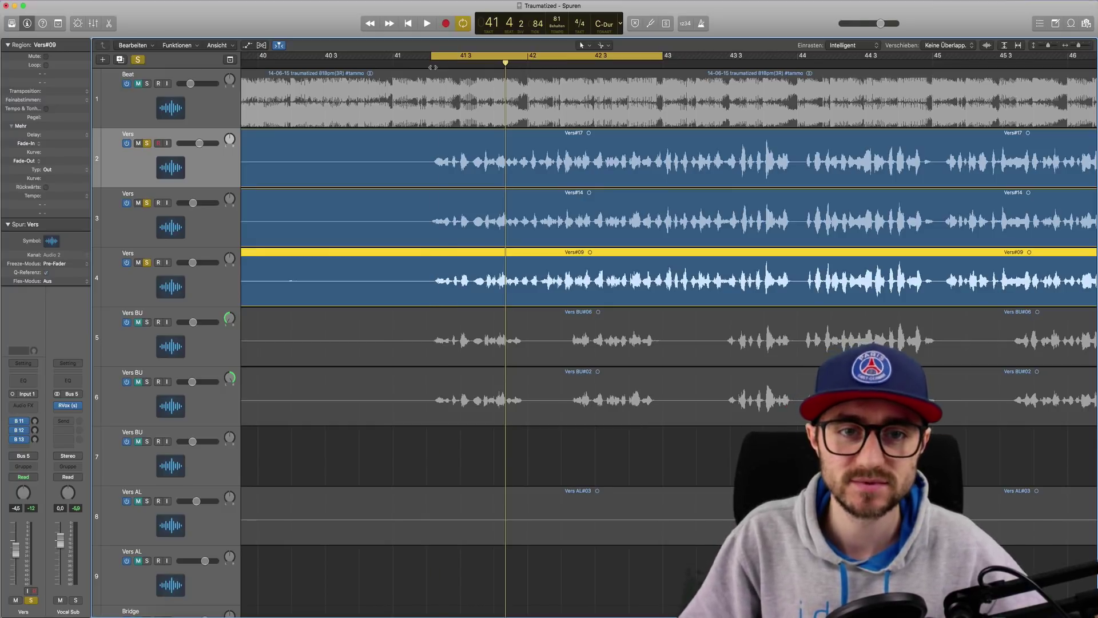
key("space")
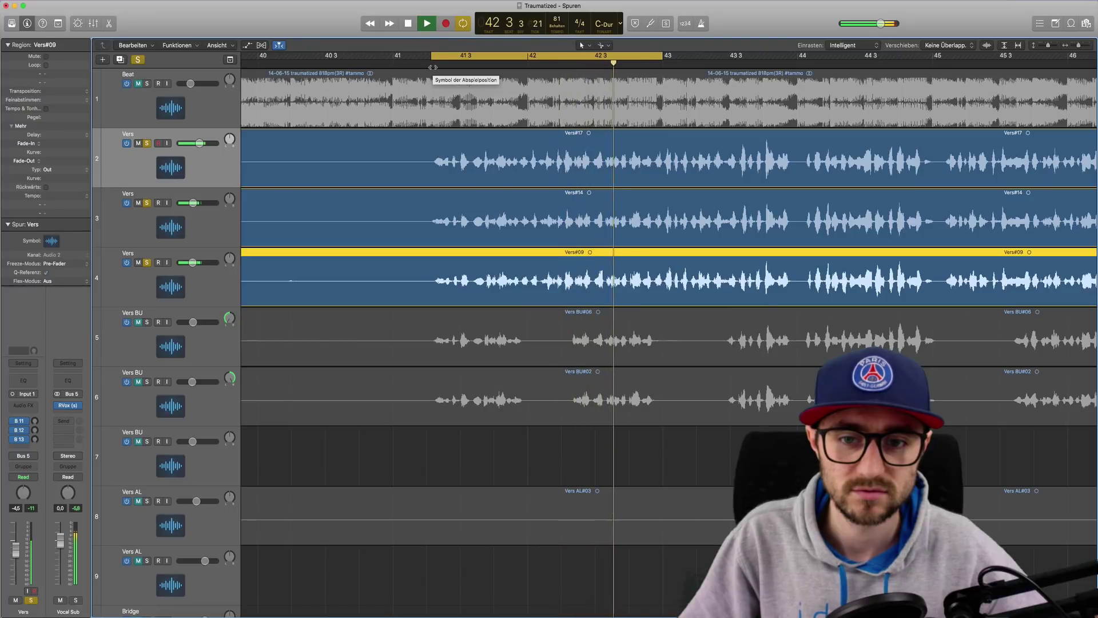
key("space")
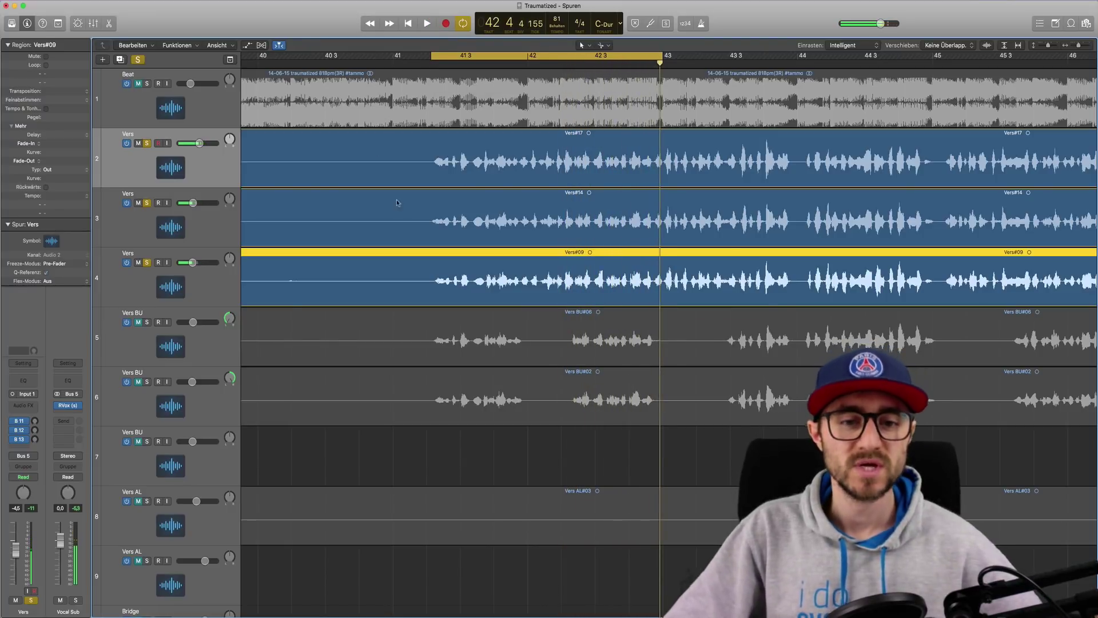
- Take the third Vers track (track 4) out of solo, keeping the first two Vers tracks soloed
key("super+Down")
key("super+Right")
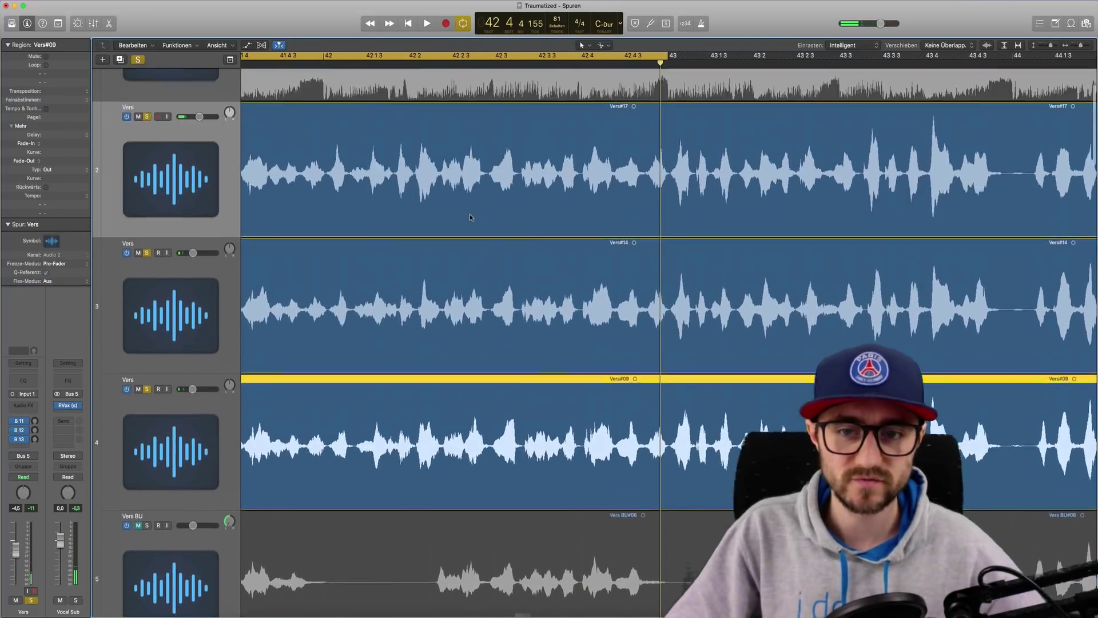
scroll(469, 218, "up", 3)
scroll(470, 218, "left", 5)
scroll(470, 218, "down", 3)
scroll(469, 217, "right", 3)
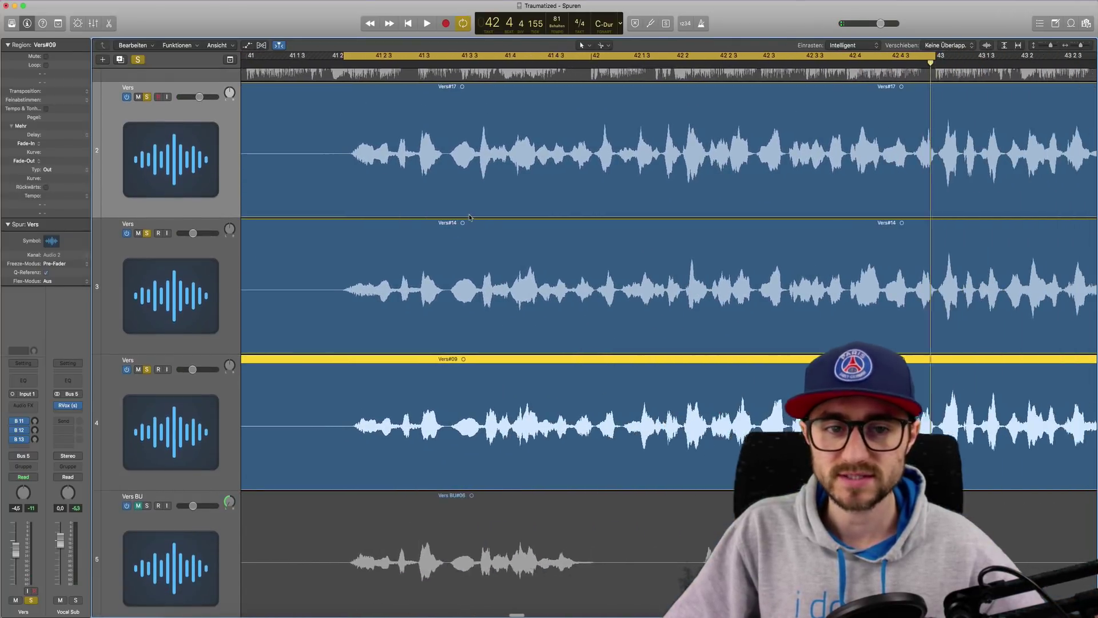
left_click(147, 370)
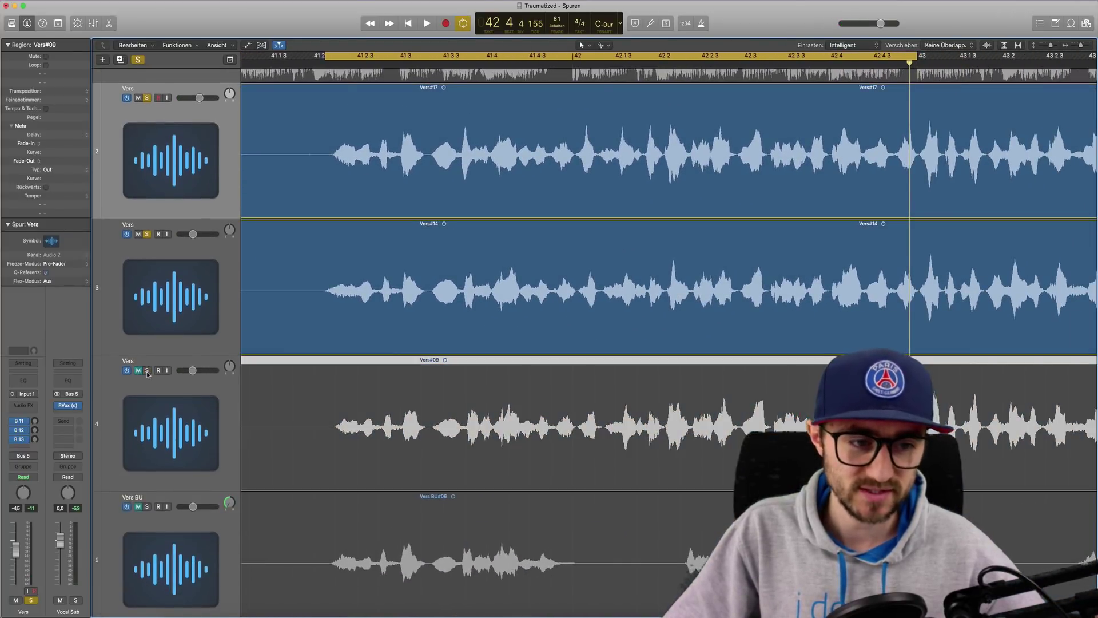
- Compare the waveforms of the two soloed Vers tracks at the phrase start in bar 41, placing the playhead at 41 2 3 142
left_click(336, 147)
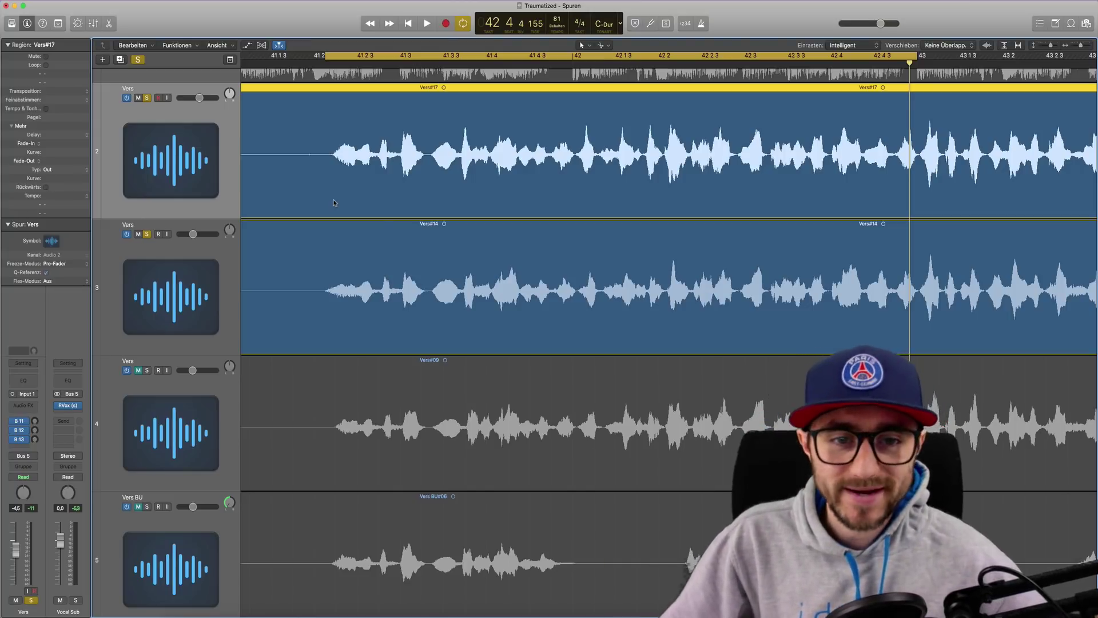
key("super+Right")
key("super+Right")
key("super+Right")
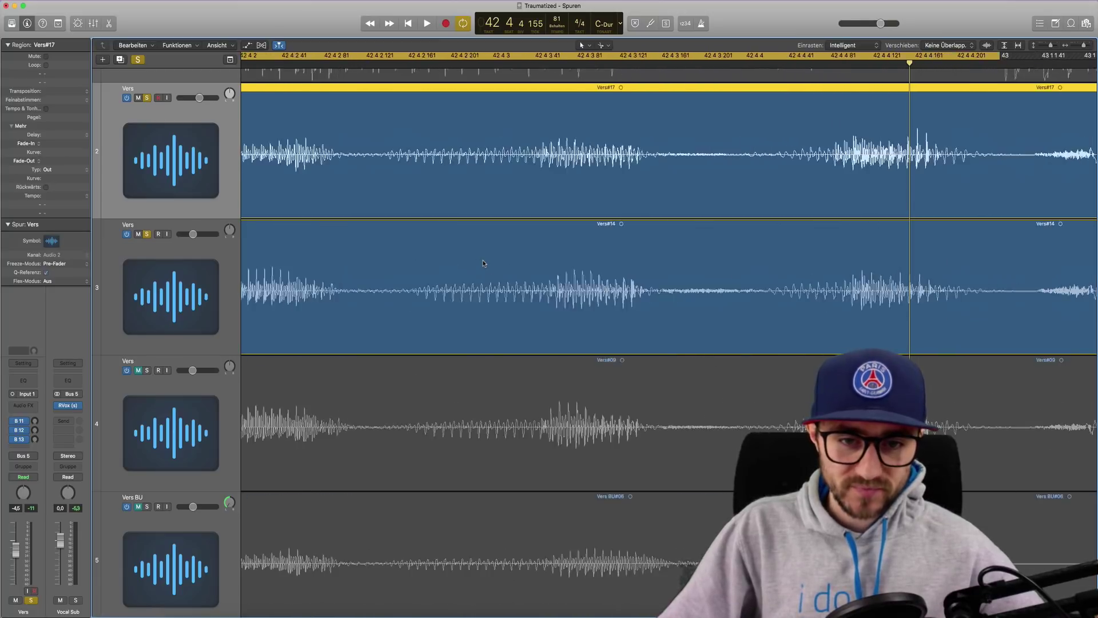
scroll(483, 263, "left", 10)
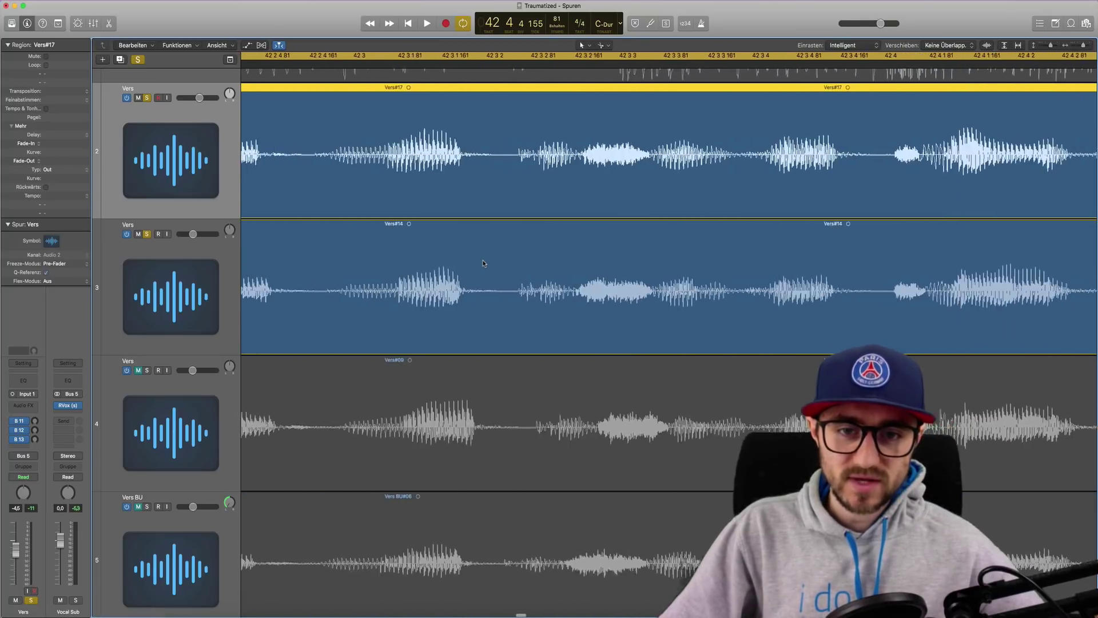
scroll(483, 263, "left", 6)
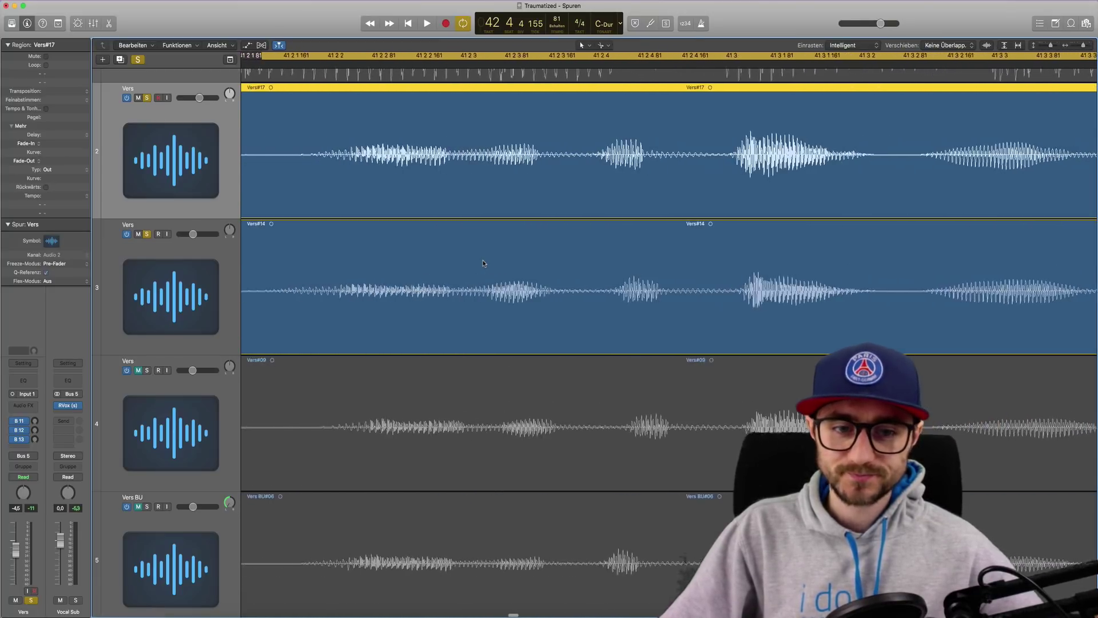
scroll(483, 263, "right", 8)
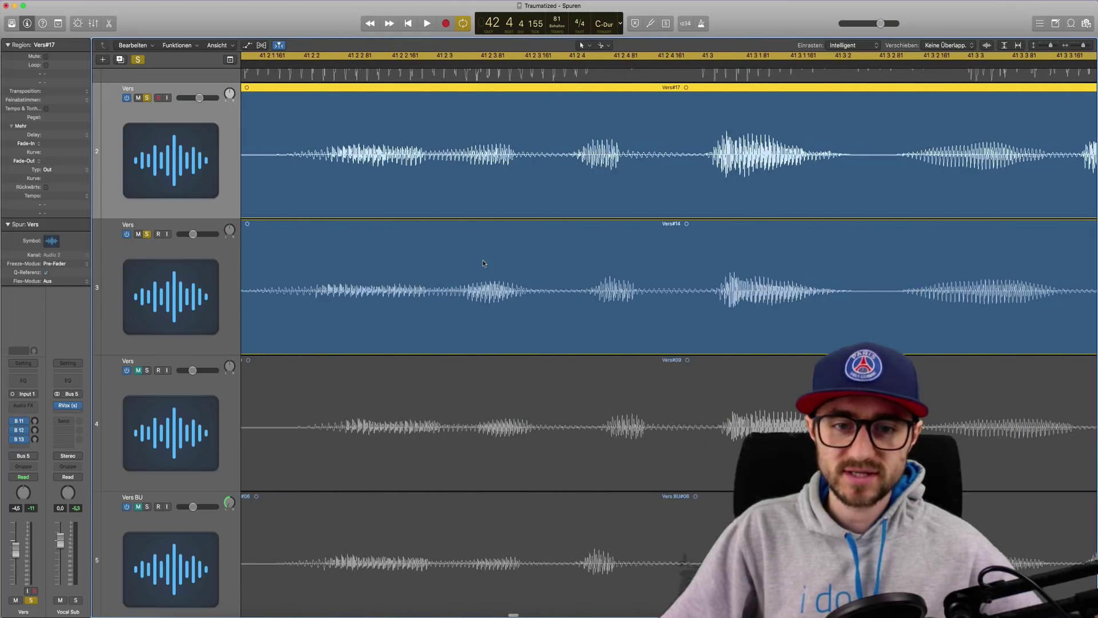
scroll(483, 263, "right", 2)
left_click(370, 63)
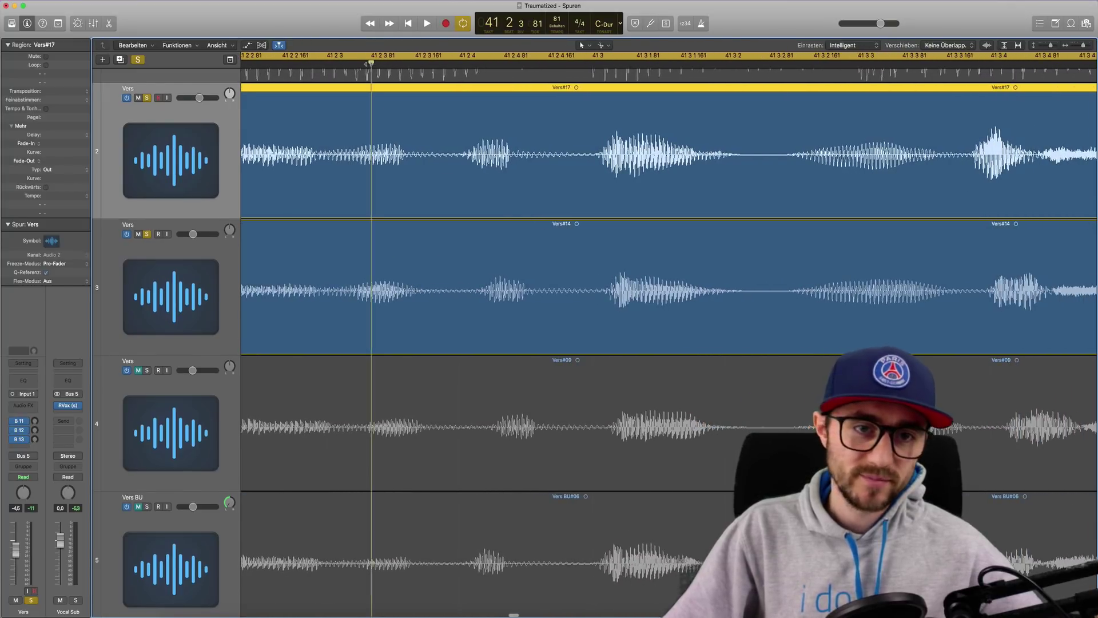
left_click(386, 63)
left_click_drag(391, 66, 406, 66)
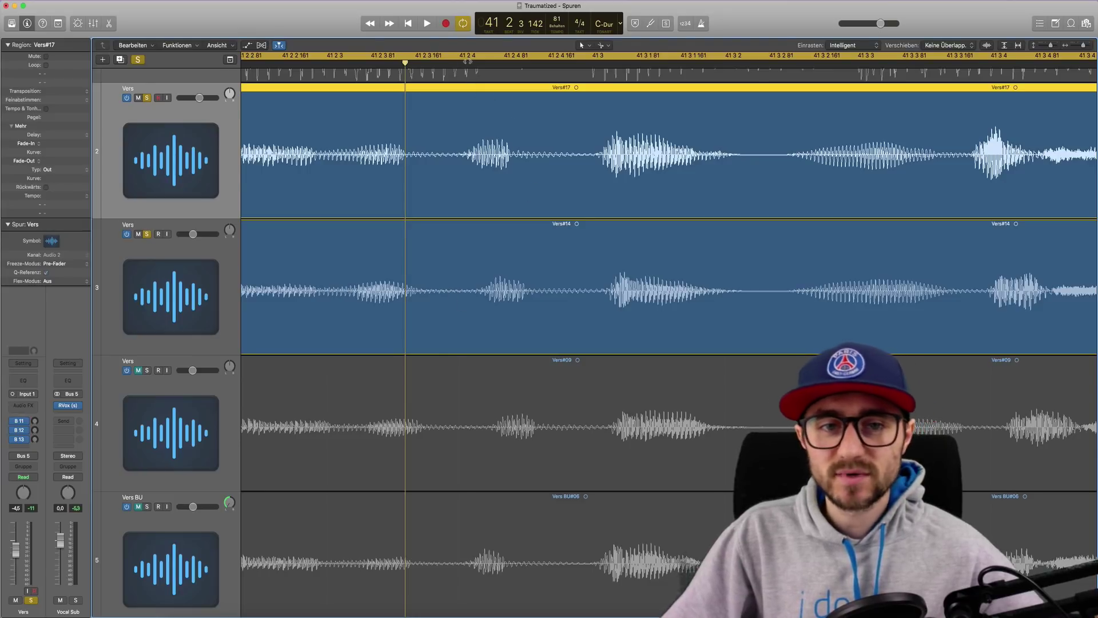
- Place the playhead at 41 3 2 121, at the start of the word following the short pause
key("super+Left")
key("super+Left")
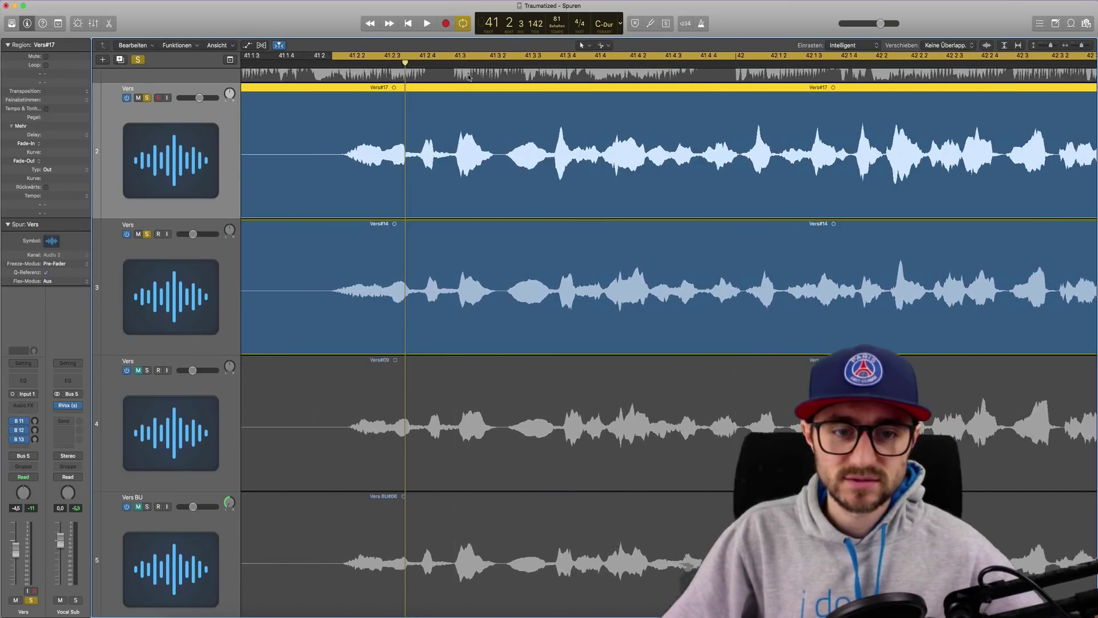
left_click(435, 64)
left_click_drag(434, 64, 556, 75)
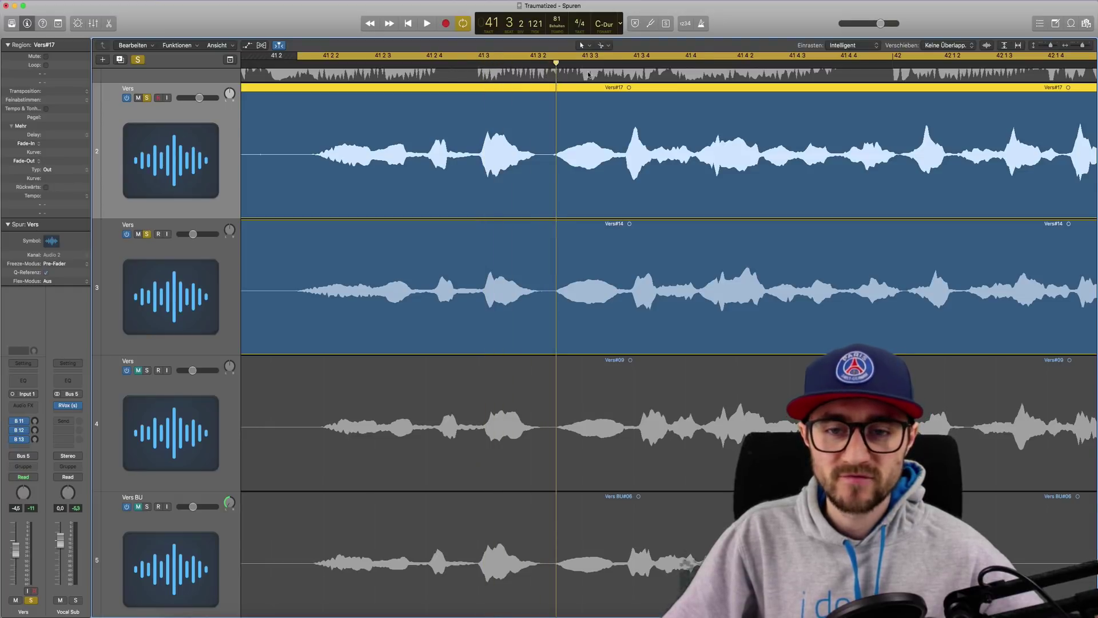
- Compare the syllable onsets of both soloed Vers takes, marking the first take's peaks with the playhead at 41 3 4 6 and 41 4 1 150
scroll(564, 75, "right", 4)
key("super+Right")
key("super+Right")
key("super+Right")
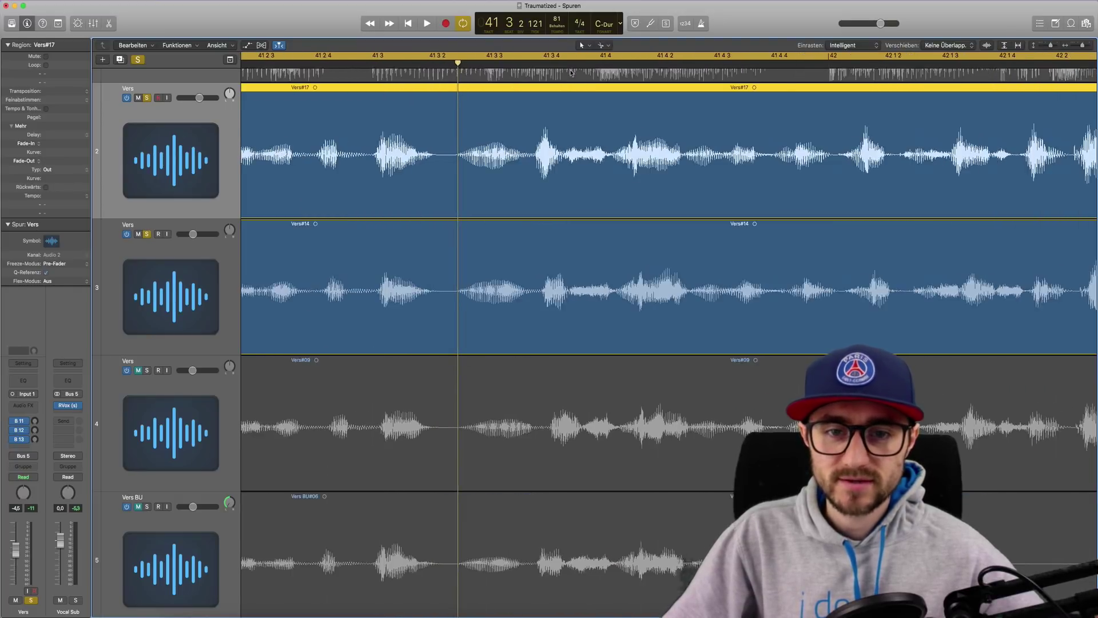
scroll(572, 71, "right", 10)
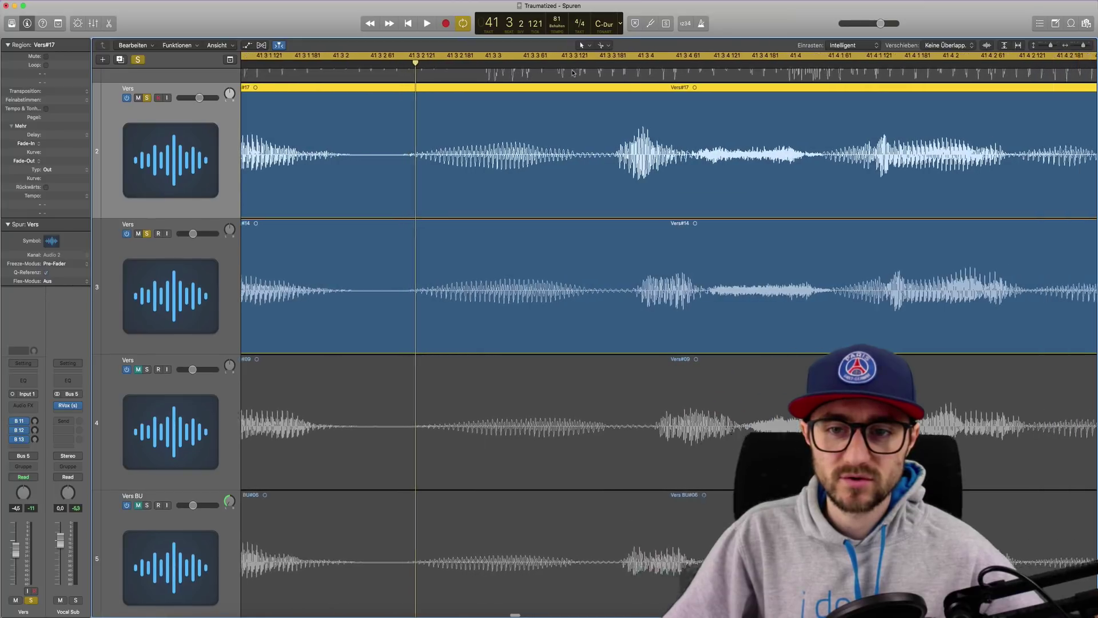
scroll(572, 72, "left", 10)
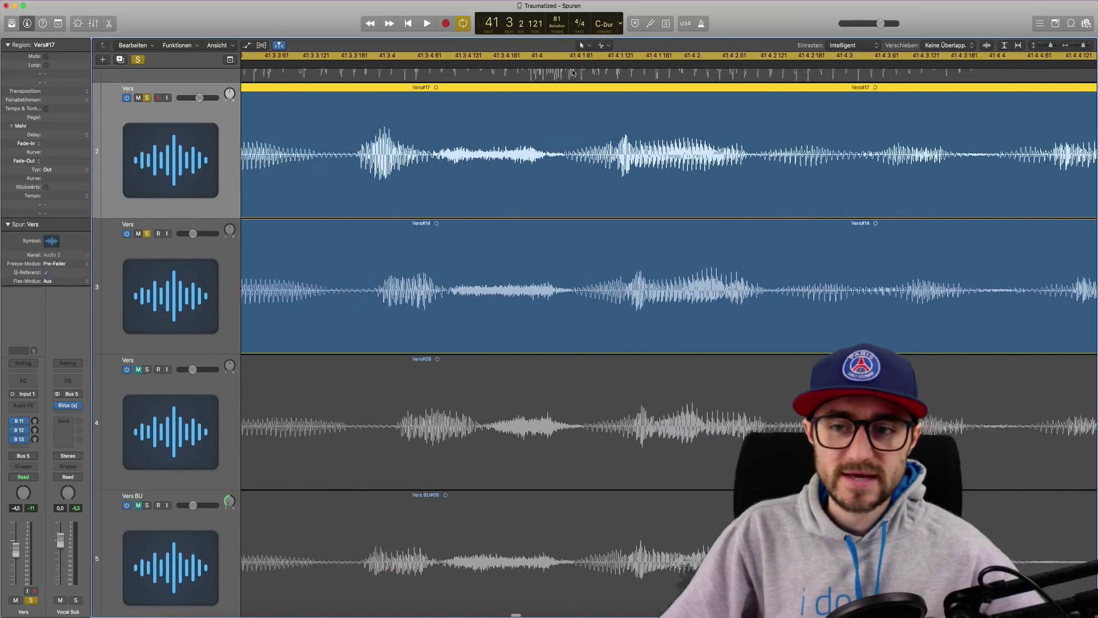
scroll(572, 72, "right", 5)
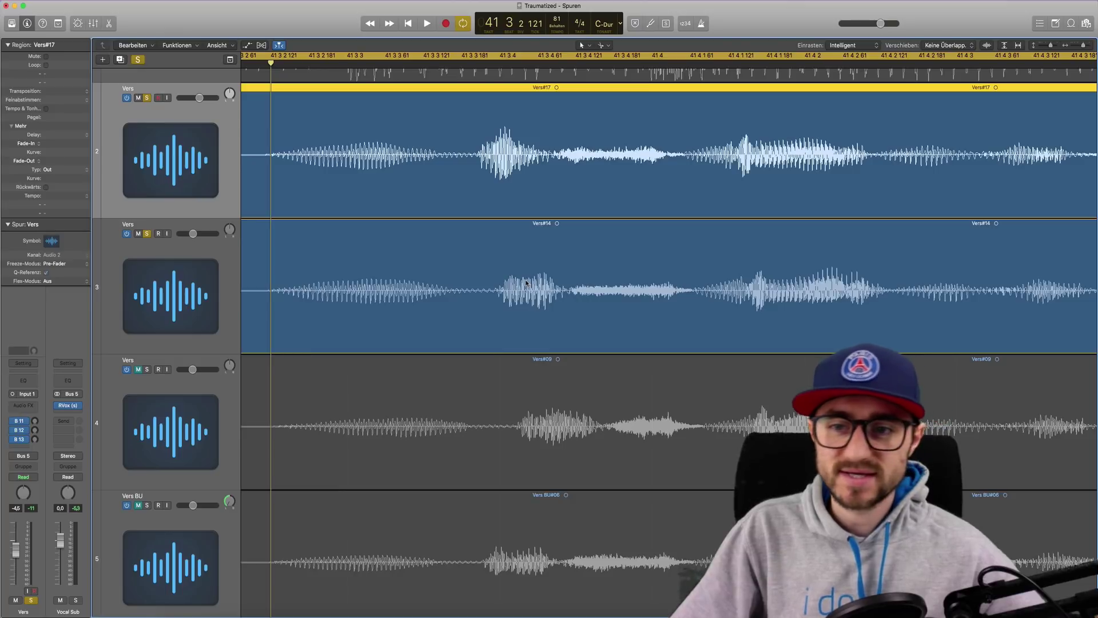
scroll(526, 281, "right", 1)
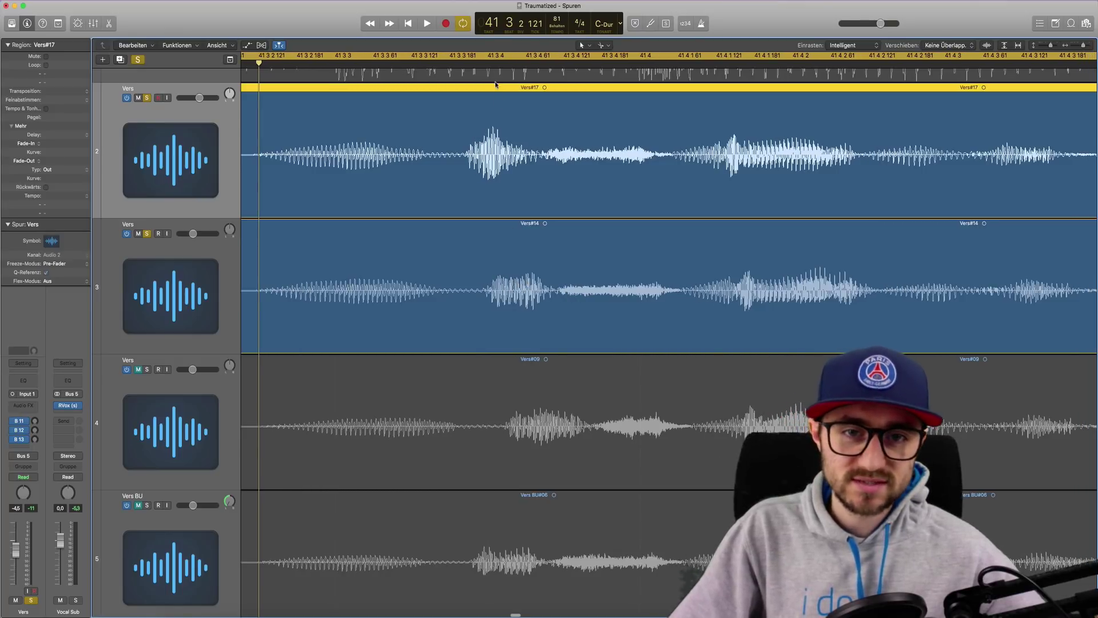
left_click(490, 65)
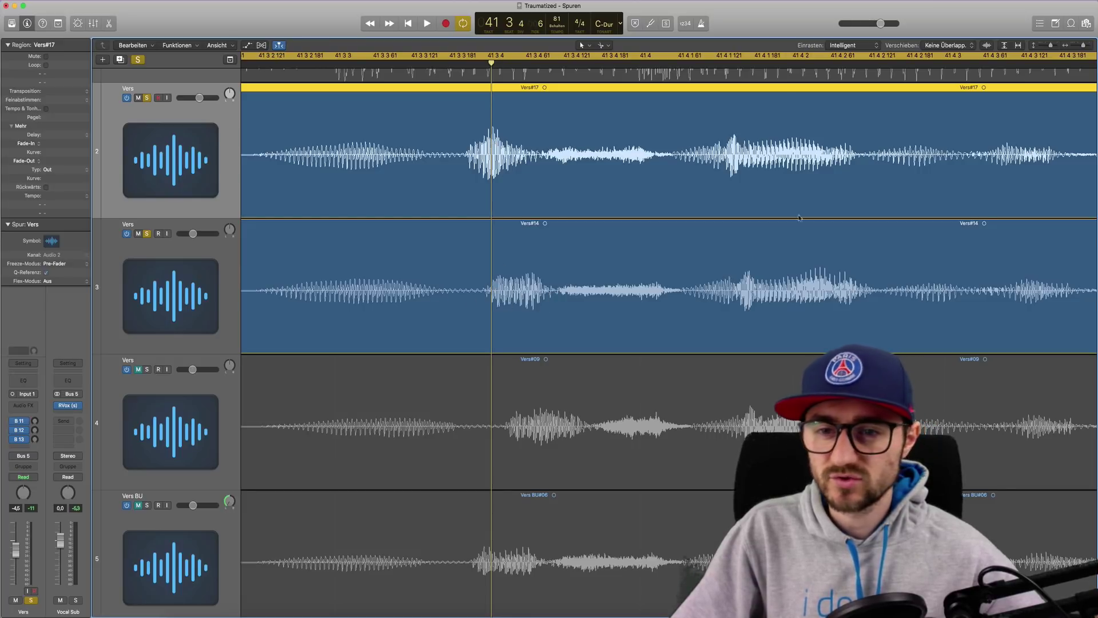
left_click(735, 65)
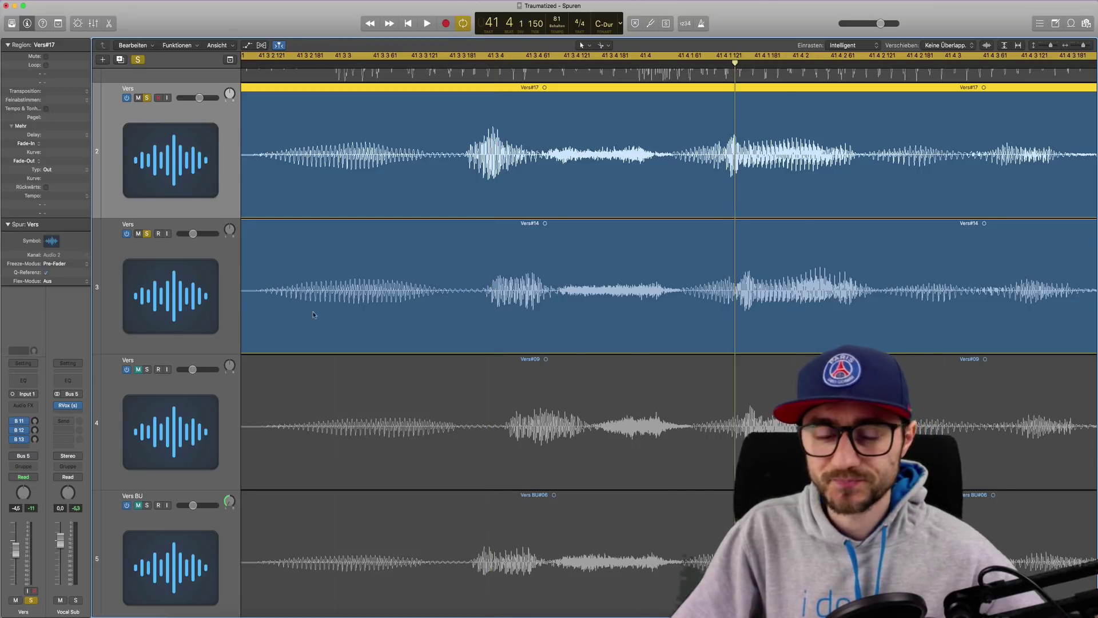
- Play back the two soloed Vers takes from just after 41 3 2 to about 41 4 1
scroll(320, 309, "left", 5)
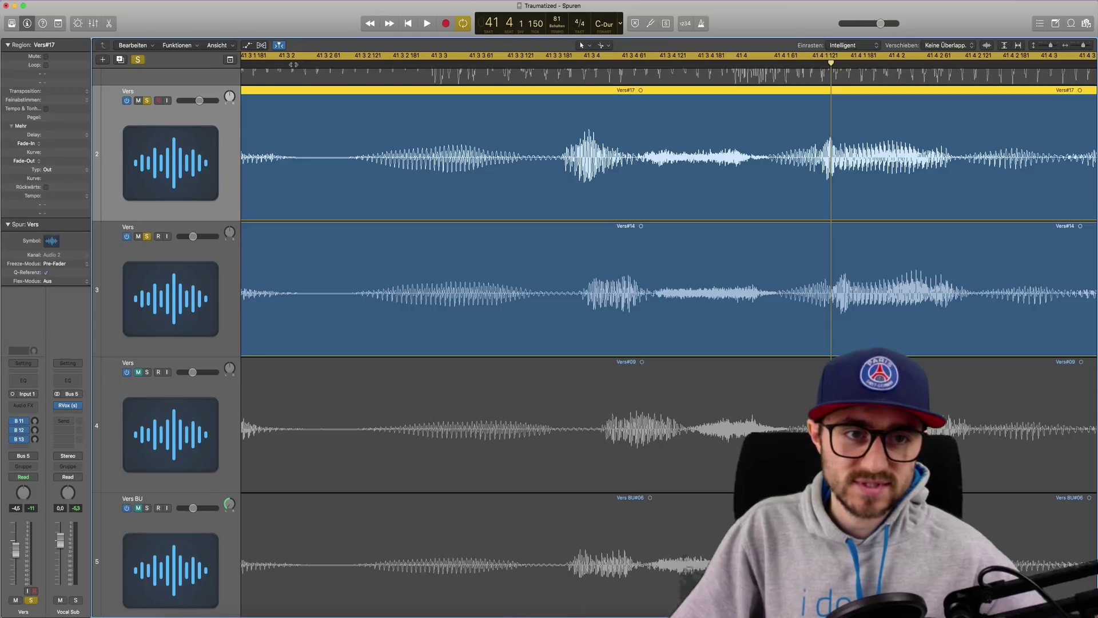
left_click(294, 63)
key("space")
key("space")
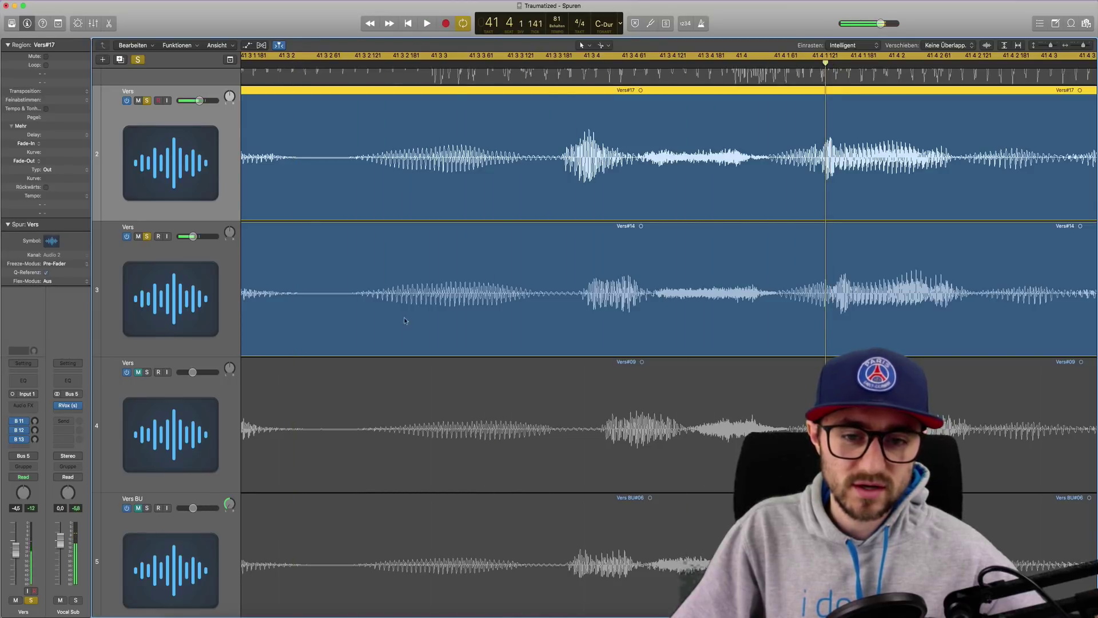
- Split the second Vers take (Vers#14) in the pause after 41 3 2 and set the playhead at the word onset, 41 3 2 121
left_click(342, 295)
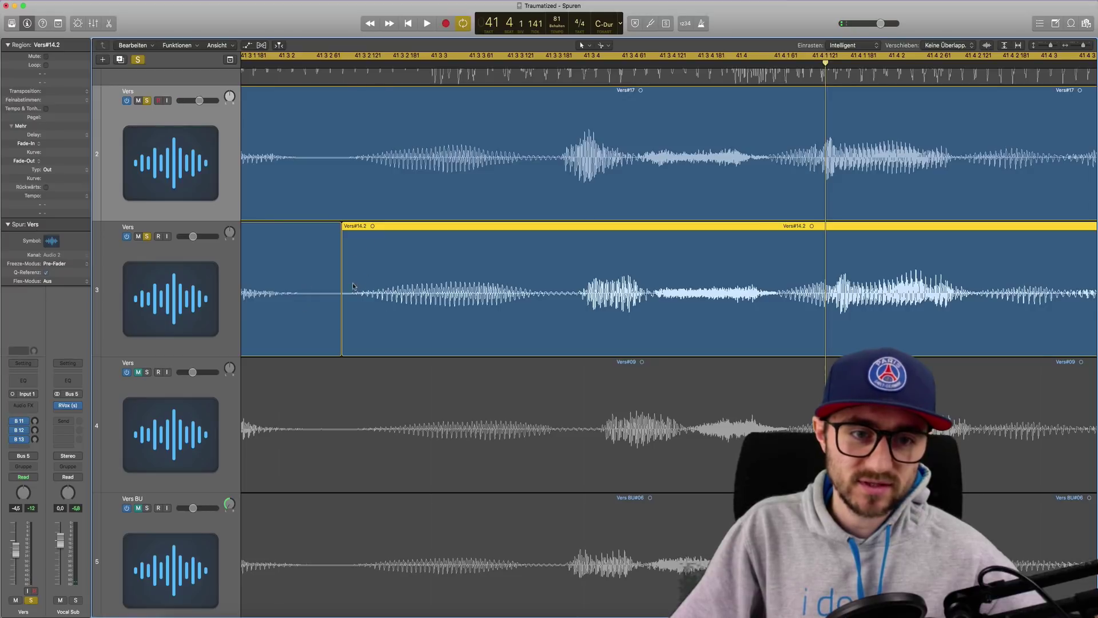
left_click(353, 64)
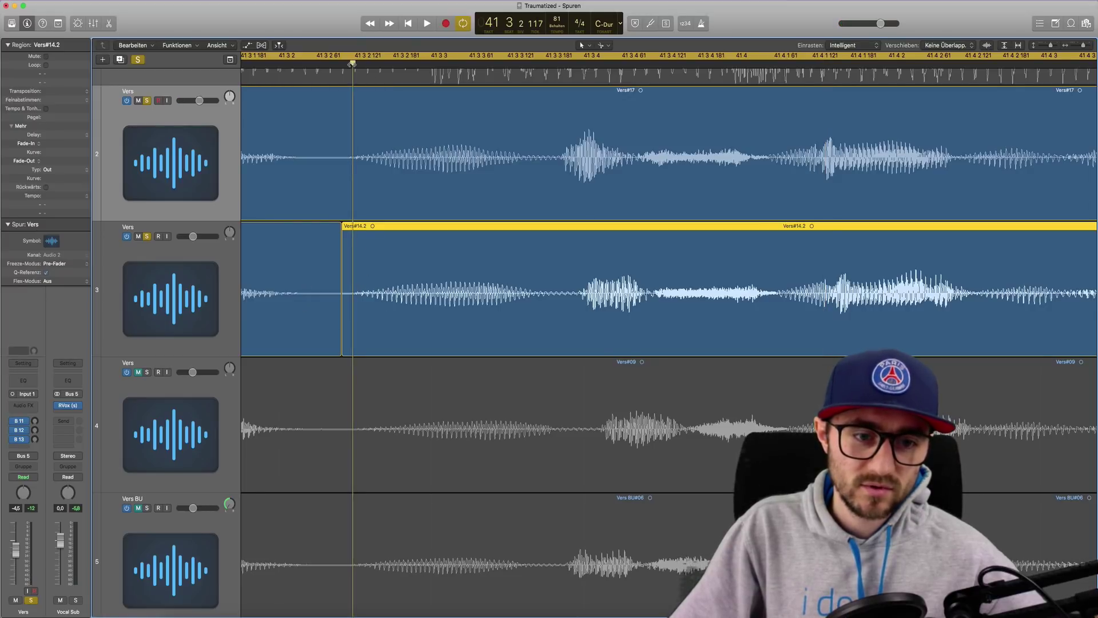
left_click_drag(349, 64, 351, 65)
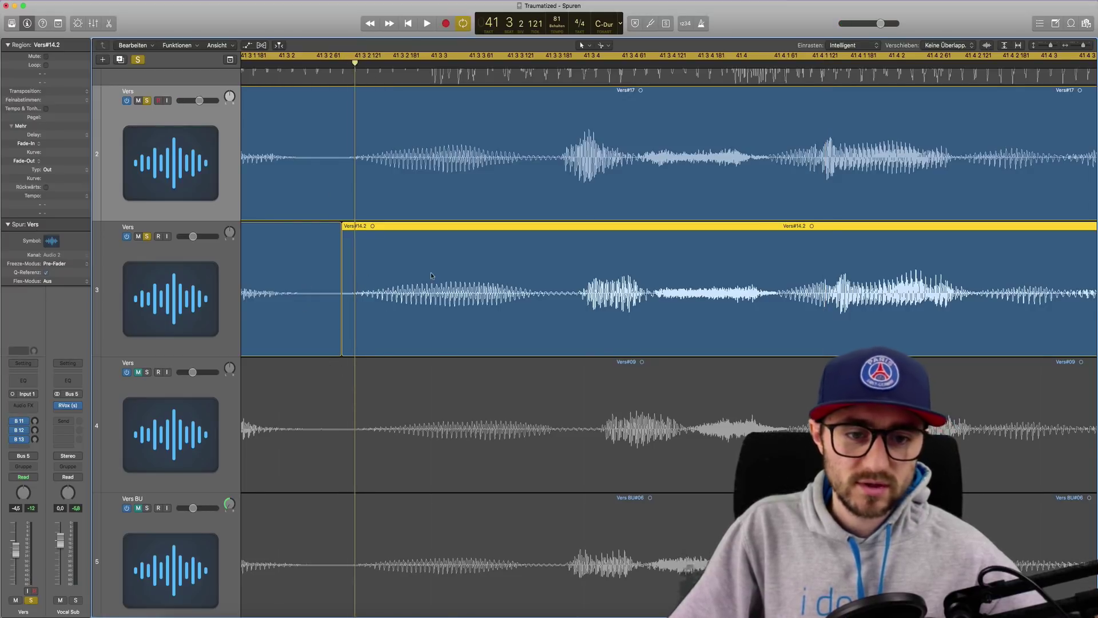
- Play back the two soloed takes around the new split and compare their syllables up to about 41 4 1
key("super+Left")
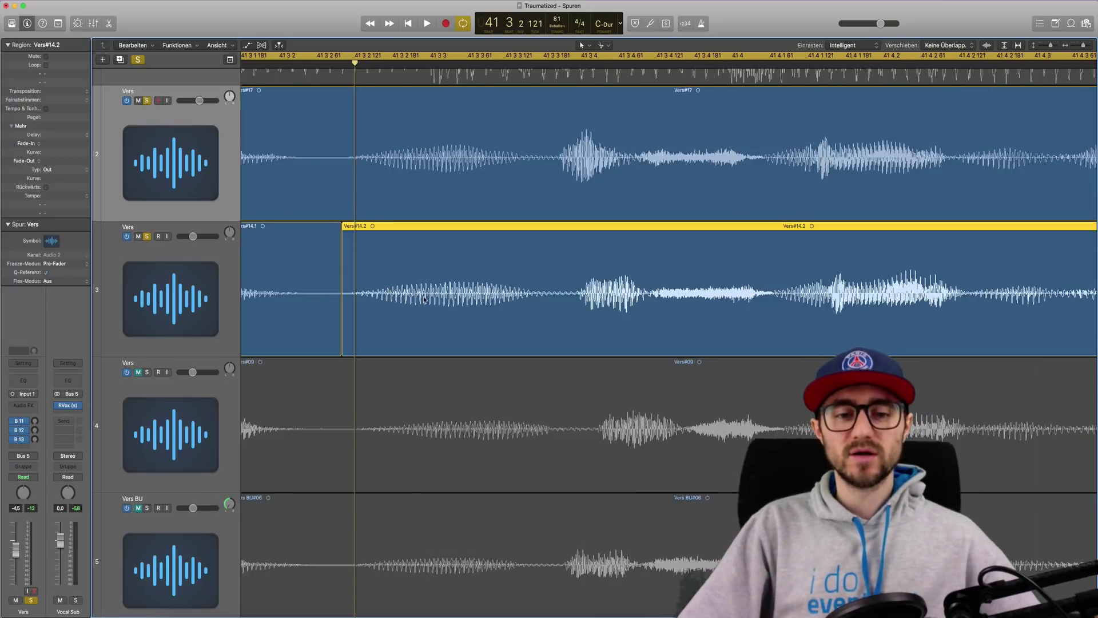
key("super+Right")
key("super+Right")
key("super+Right")
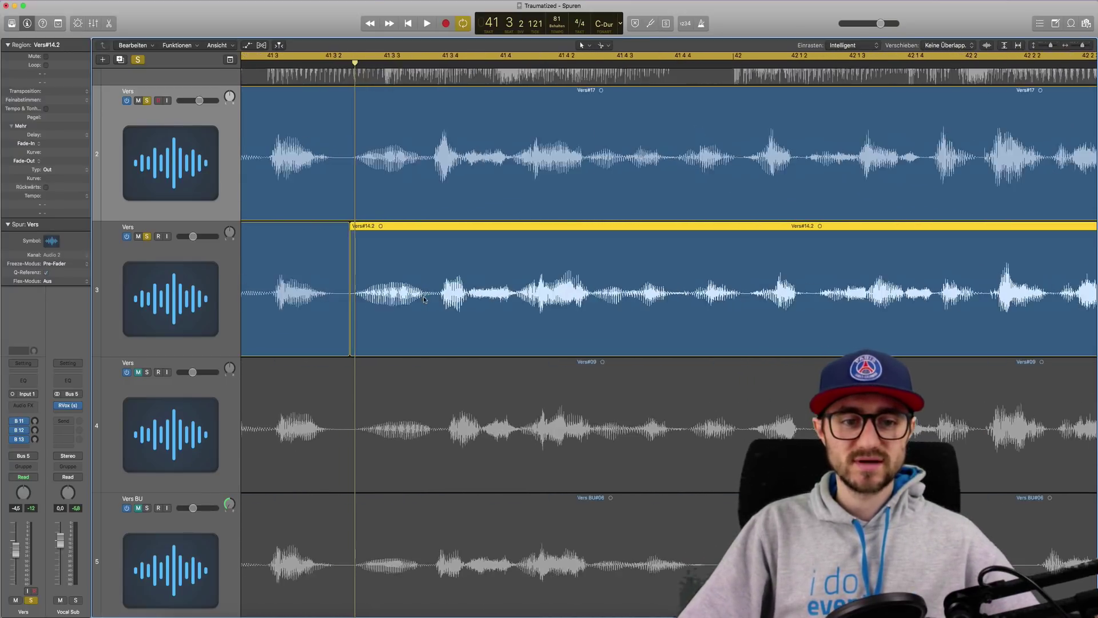
double_click(333, 70)
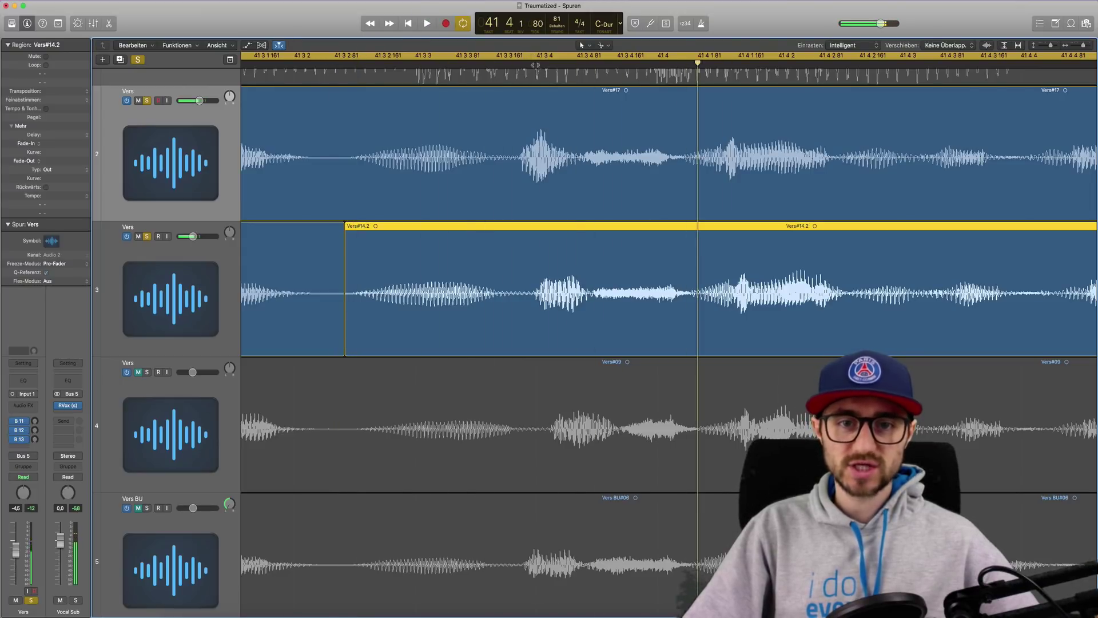
scroll(550, 314, "right", 5)
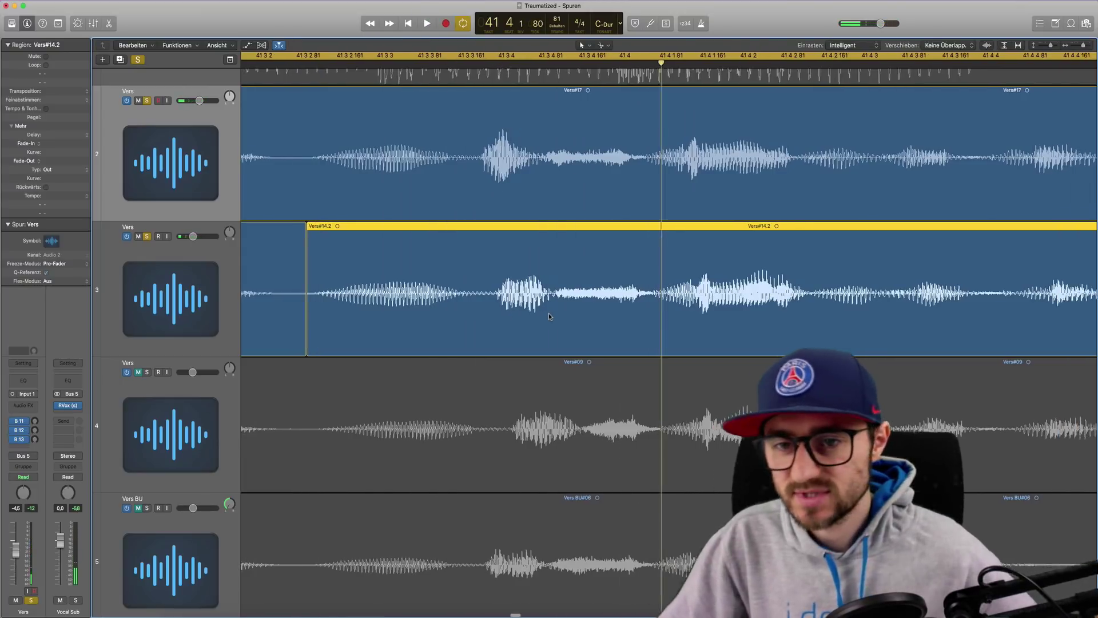
- Compare both Vers takes from 41 4 to 42 3, marking the first take's peaks with the playhead at 42 1 1 164 and 42 1 3 78
scroll(552, 316, "right", 3)
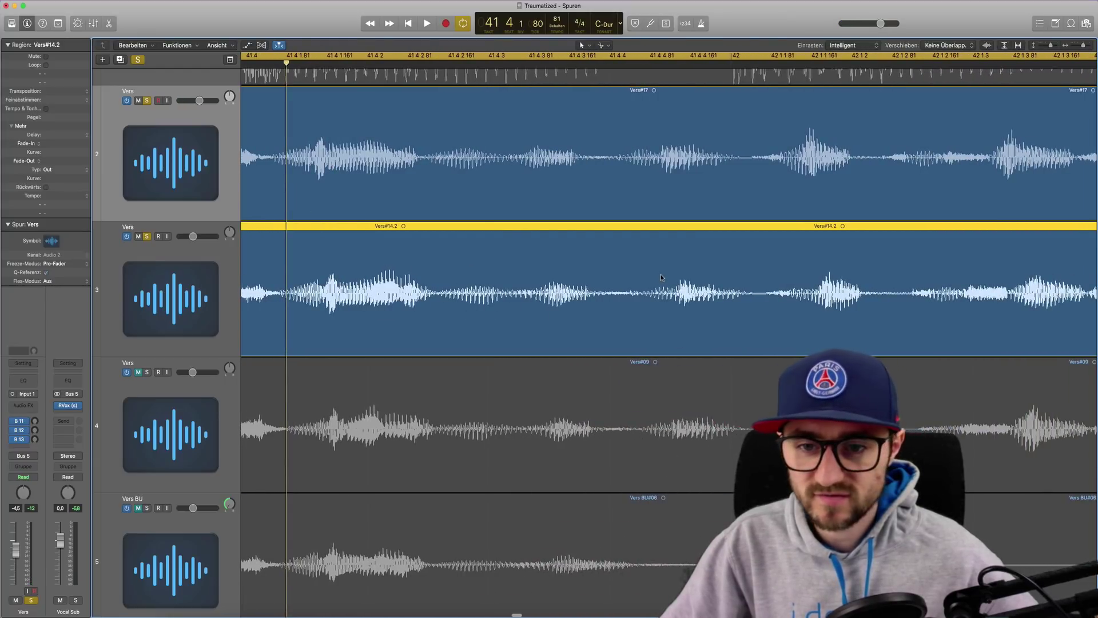
scroll(660, 273, "right", 10)
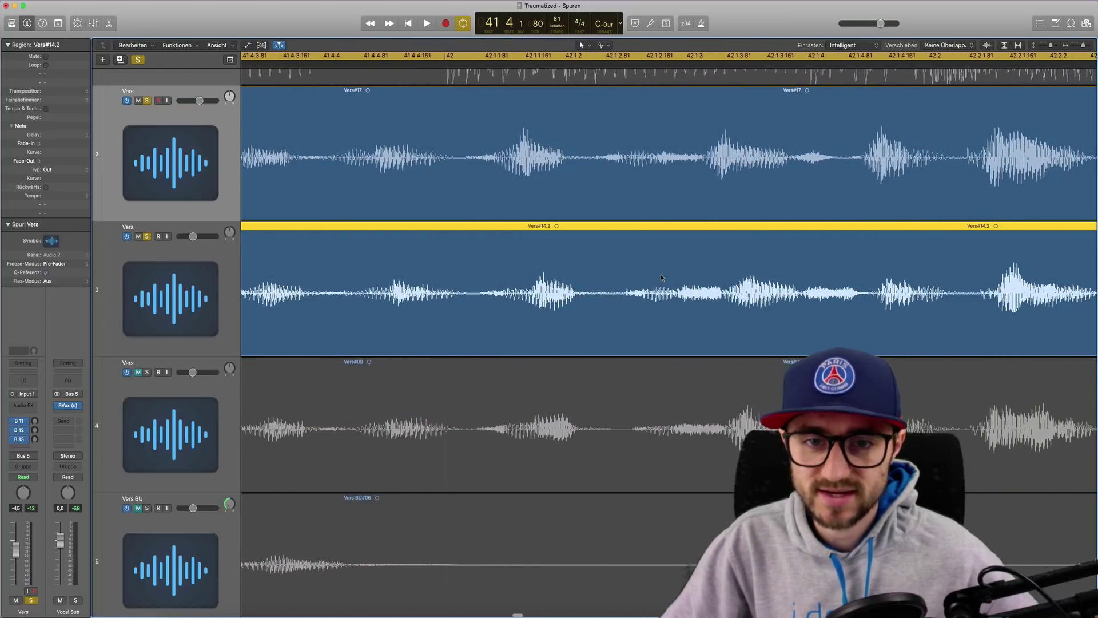
scroll(660, 276, "right", 3)
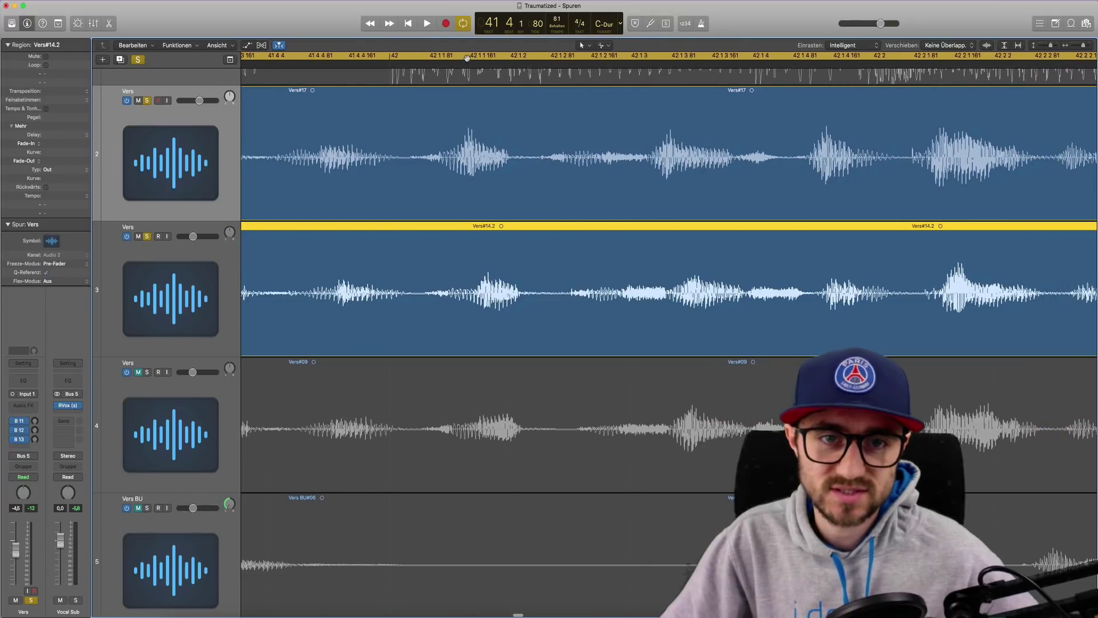
left_click(471, 57)
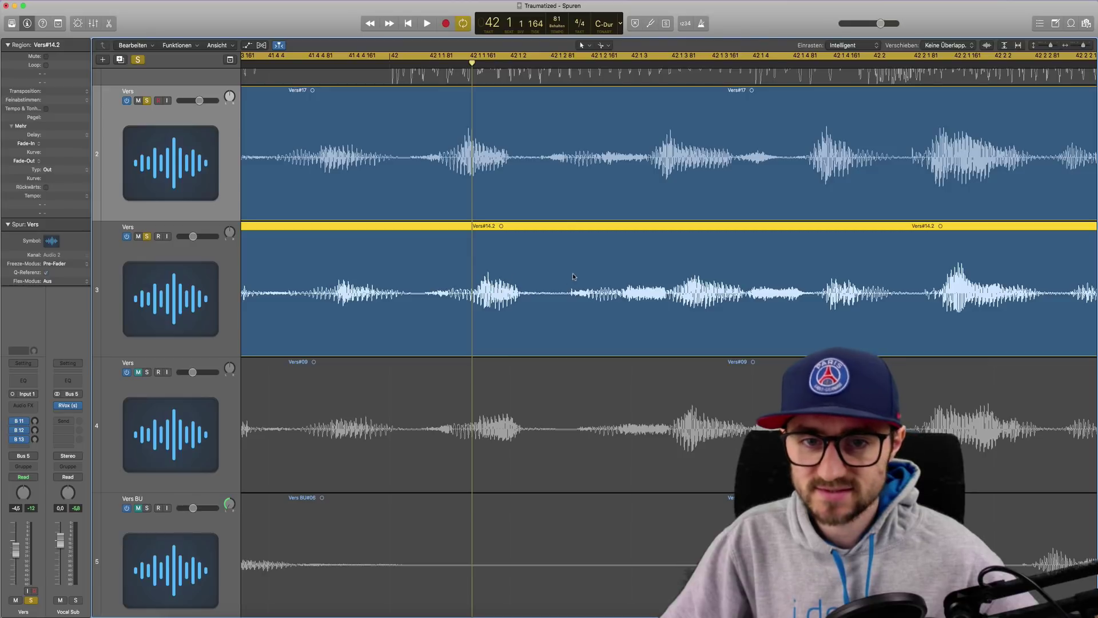
scroll(573, 277, "right", 5)
left_click(514, 63)
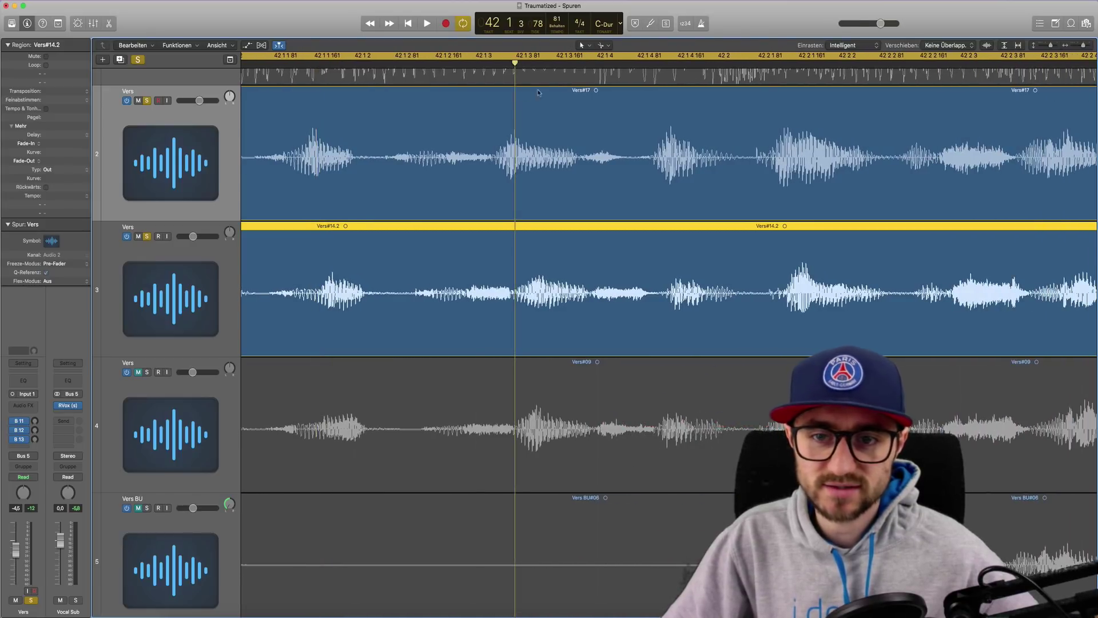
scroll(578, 139, "right", 7)
scroll(578, 140, "right", 8)
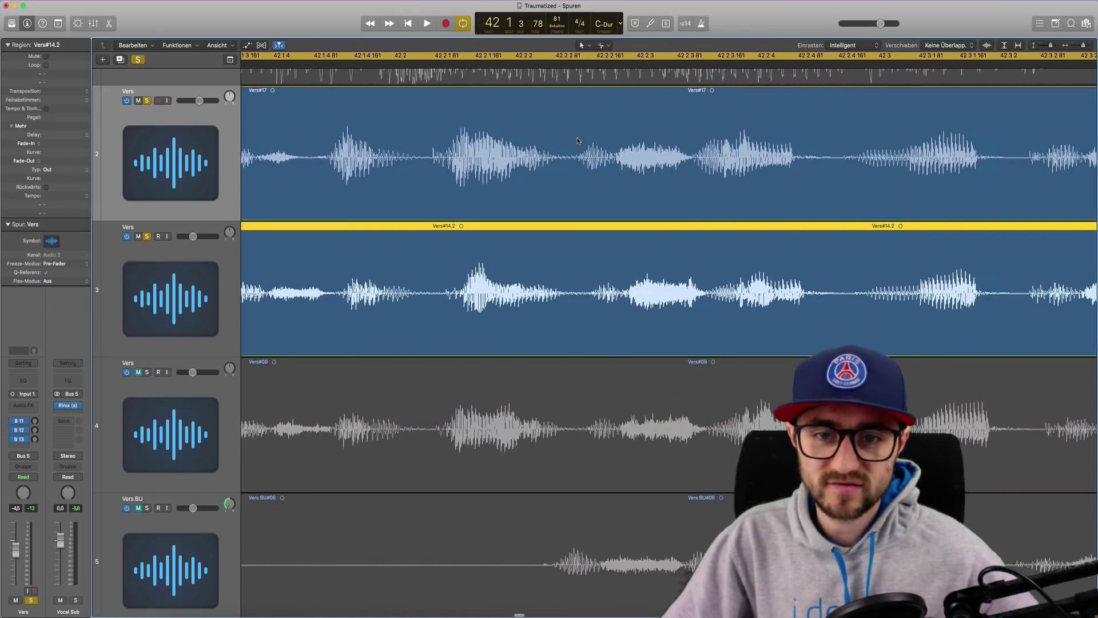
scroll(578, 142, "left", 2)
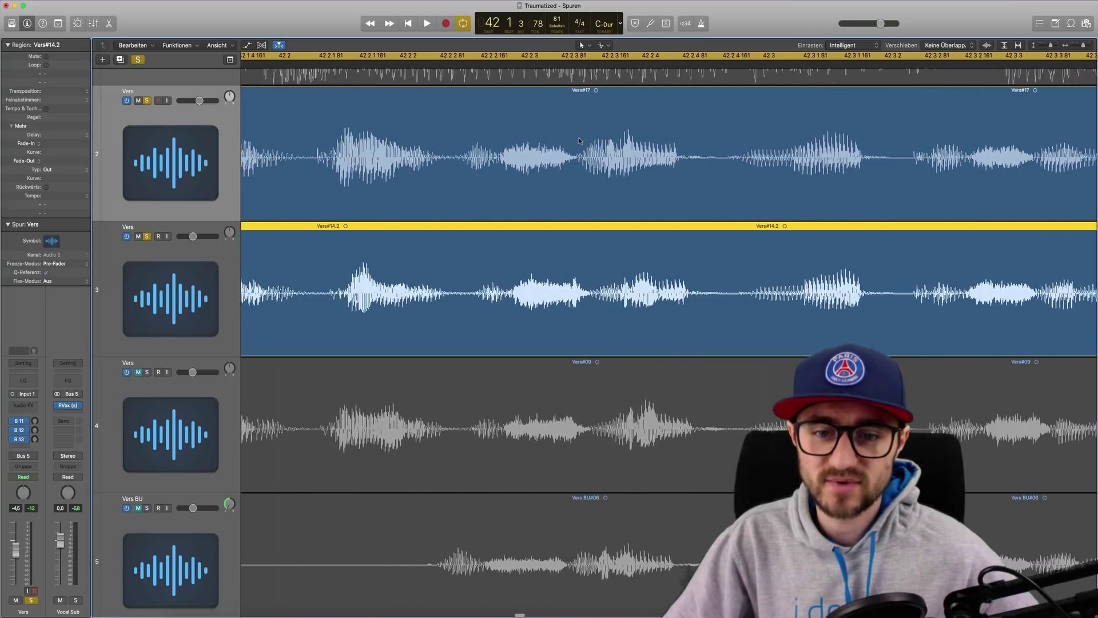
scroll(579, 140, "right", 2)
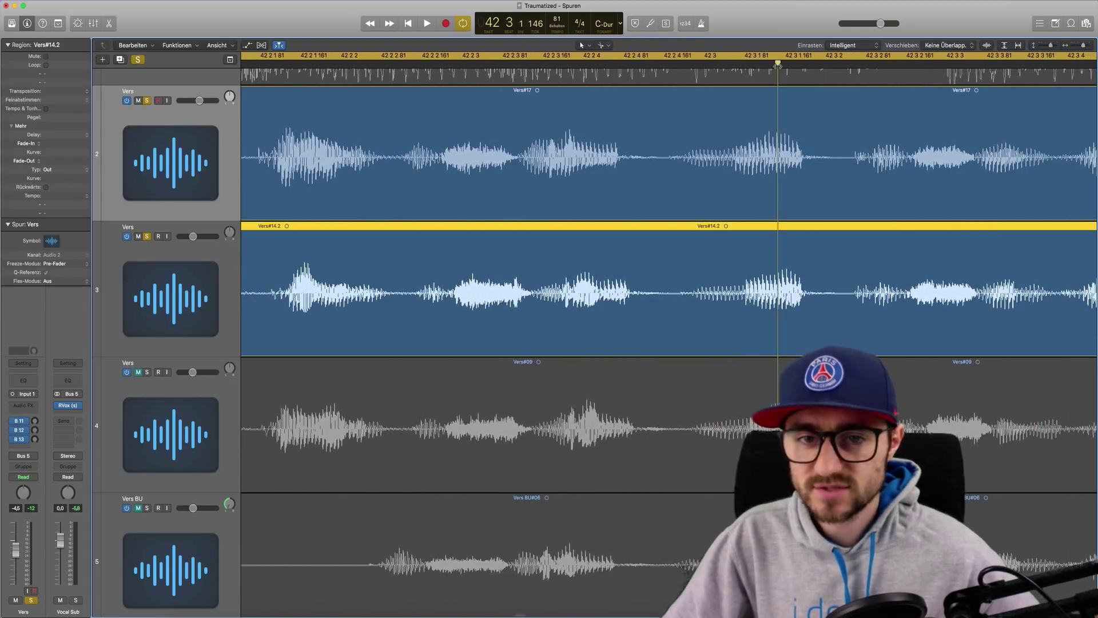
- Split the second Vers take in the pause just before 42 3
left_click(675, 296)
key("super+Left")
key("super+Left")
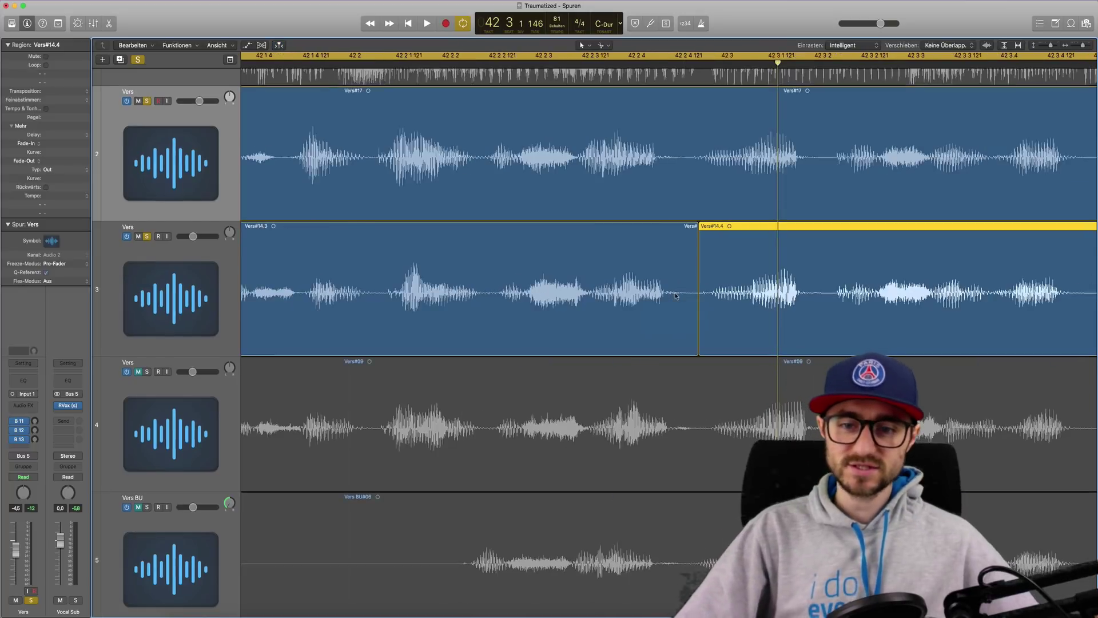
key("super+Right")
key("super+Right")
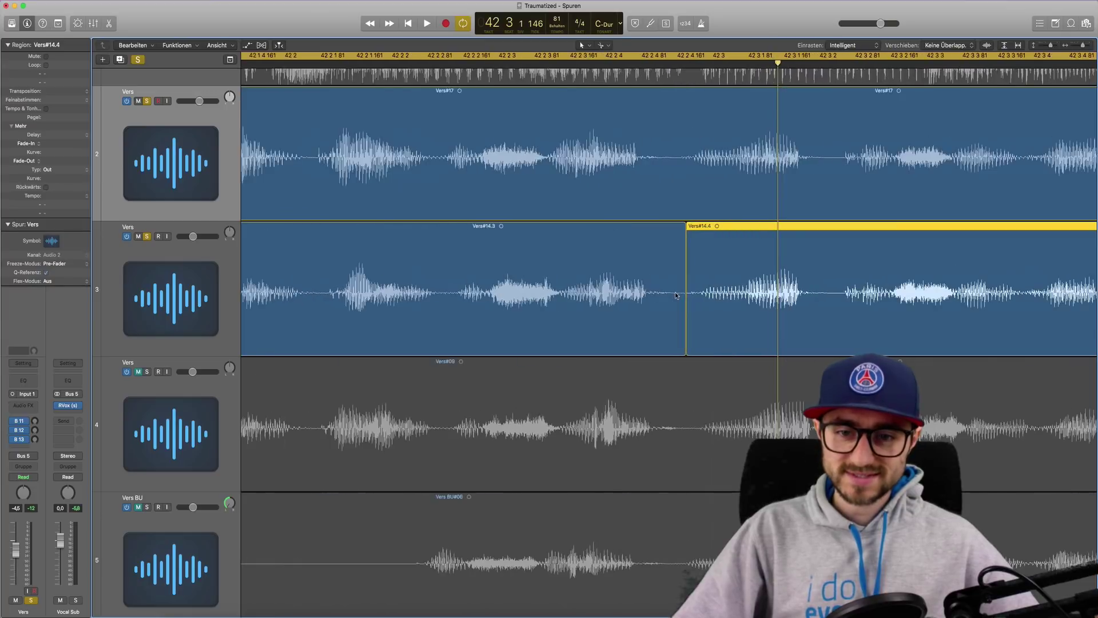
- Shift the second take's middle region slightly earlier to match the first take, checking its peaks with the playhead at 41 3 4 9 and 41 4 1 147
scroll(677, 296, "left", 15)
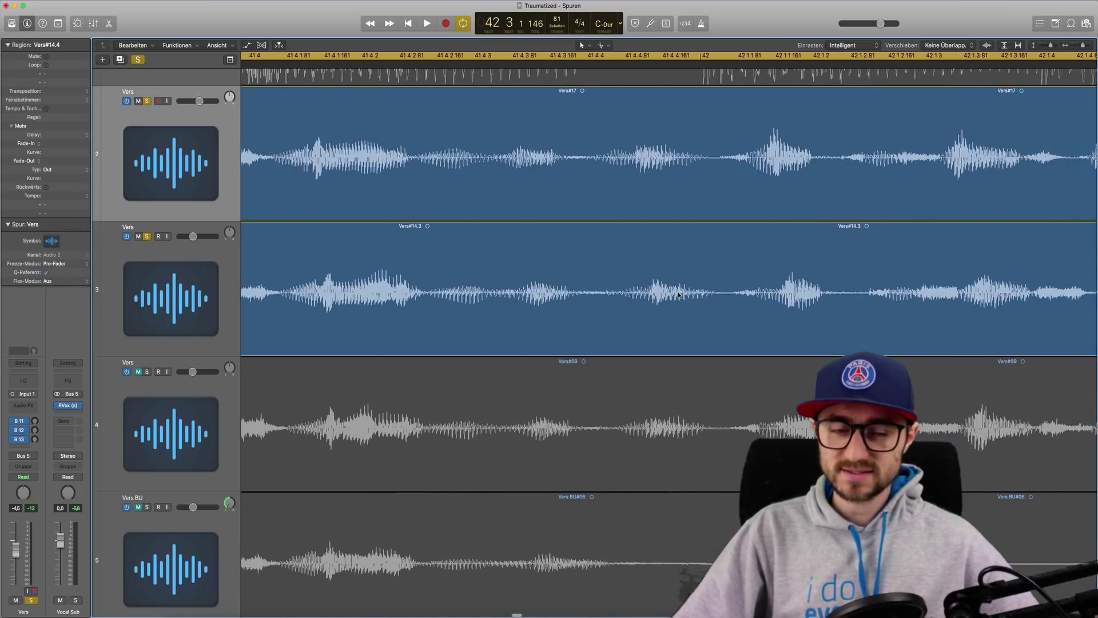
key("super+Left")
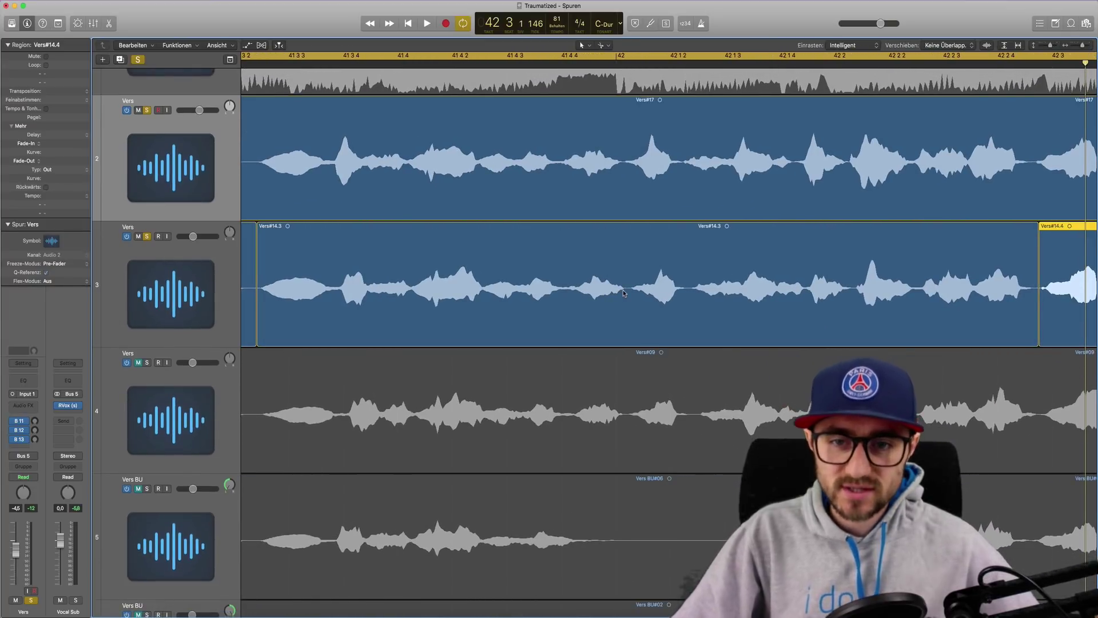
key("super+Down")
key("super+Down")
key("super+Right")
key("super+Right")
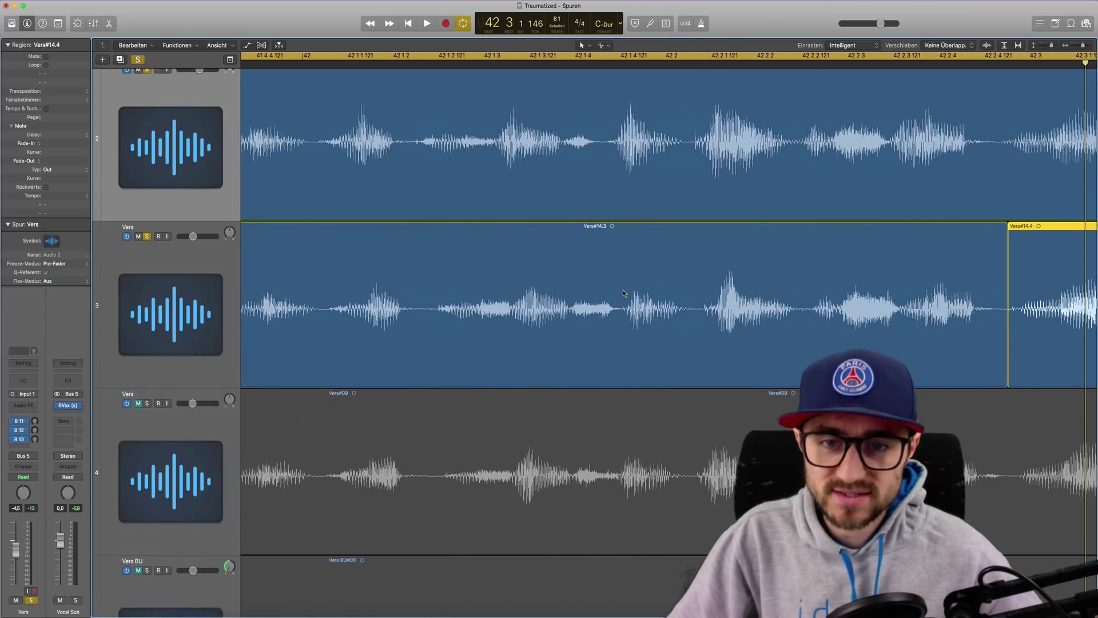
scroll(623, 293, "left", 10)
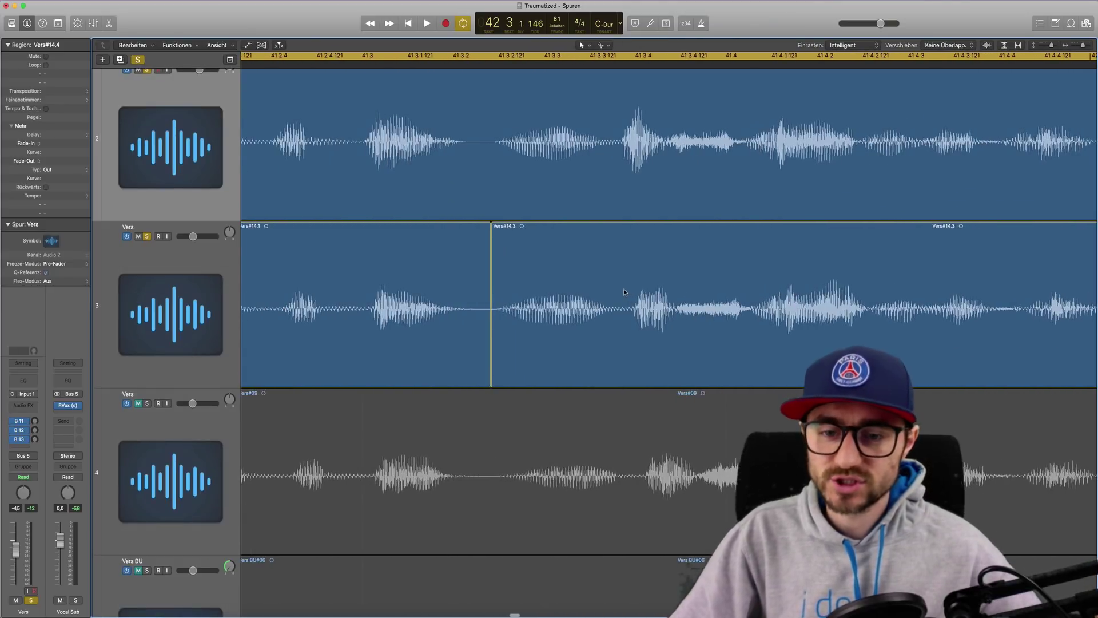
scroll(663, 323, "down", 1)
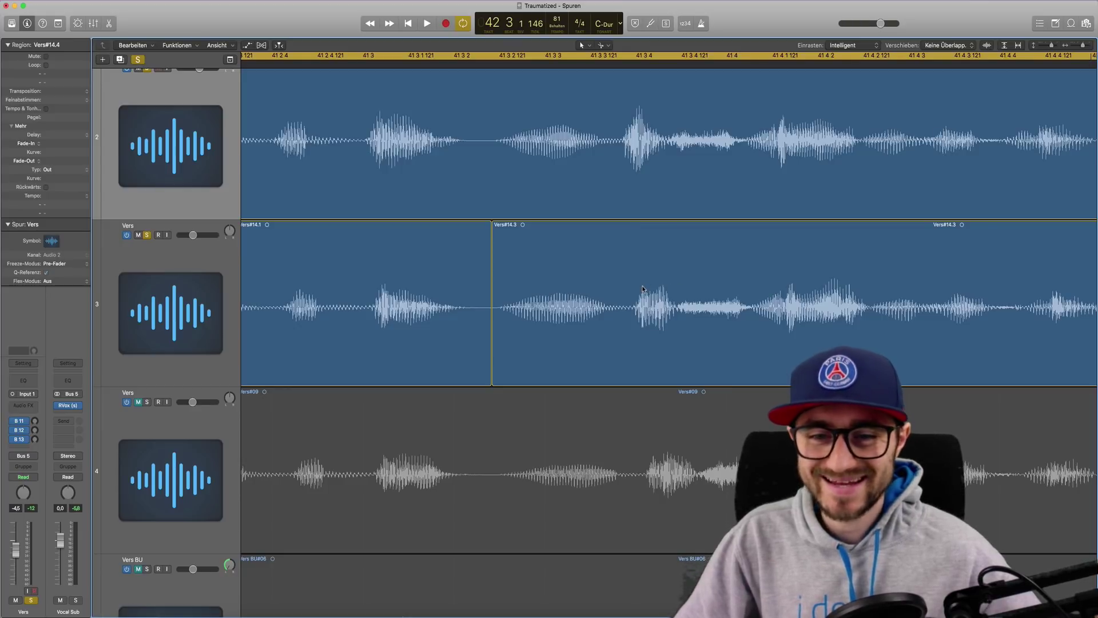
left_click_drag(666, 305, 661, 305)
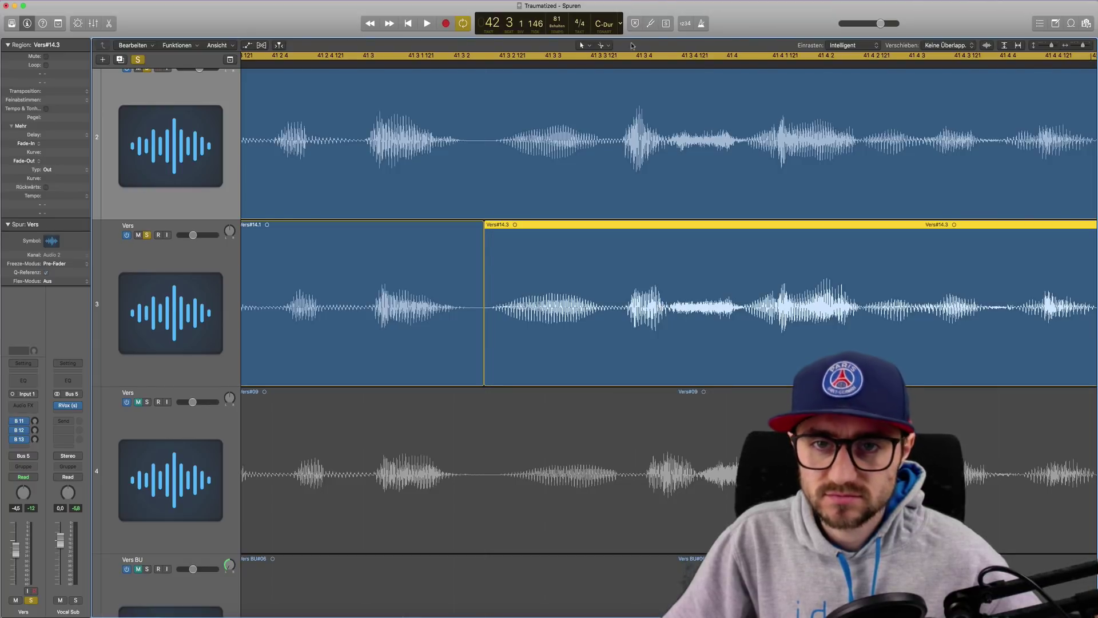
left_click(636, 65)
left_click_drag(637, 66, 639, 65)
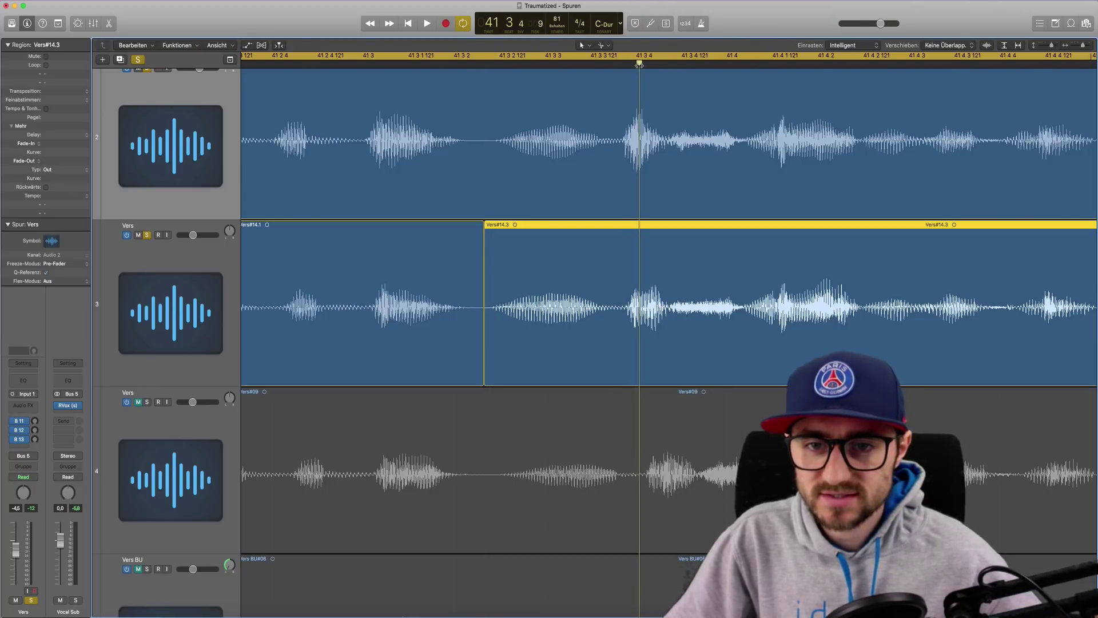
left_click(784, 63)
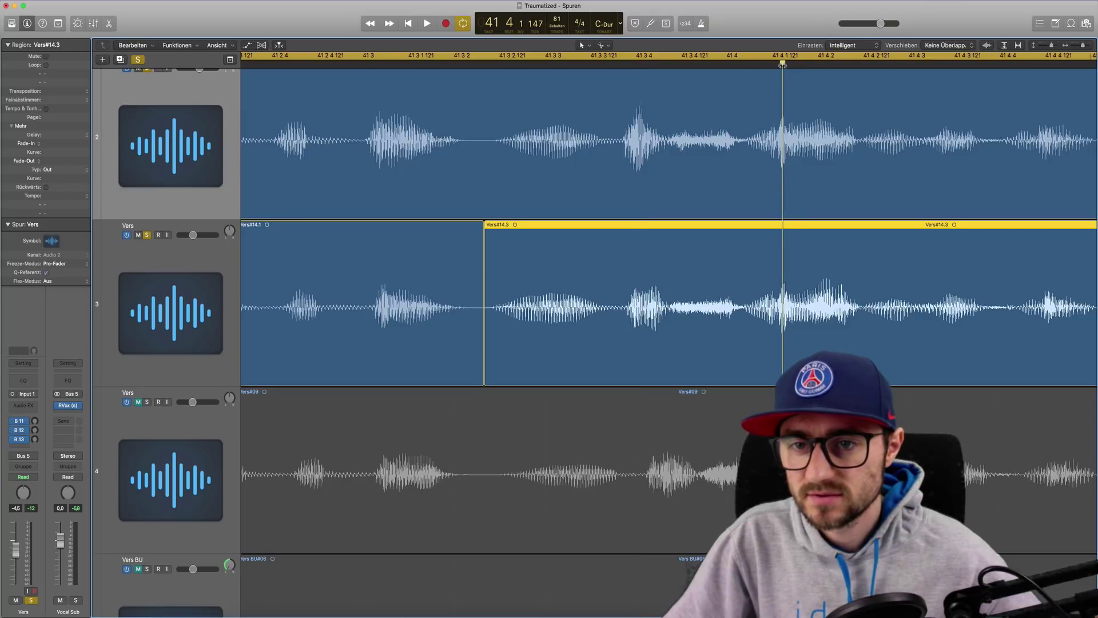
- Check the peaks at 42 1 1 166 and 42 1 3 72, and split the second take in the pause just after 42
scroll(807, 138, "right", 6)
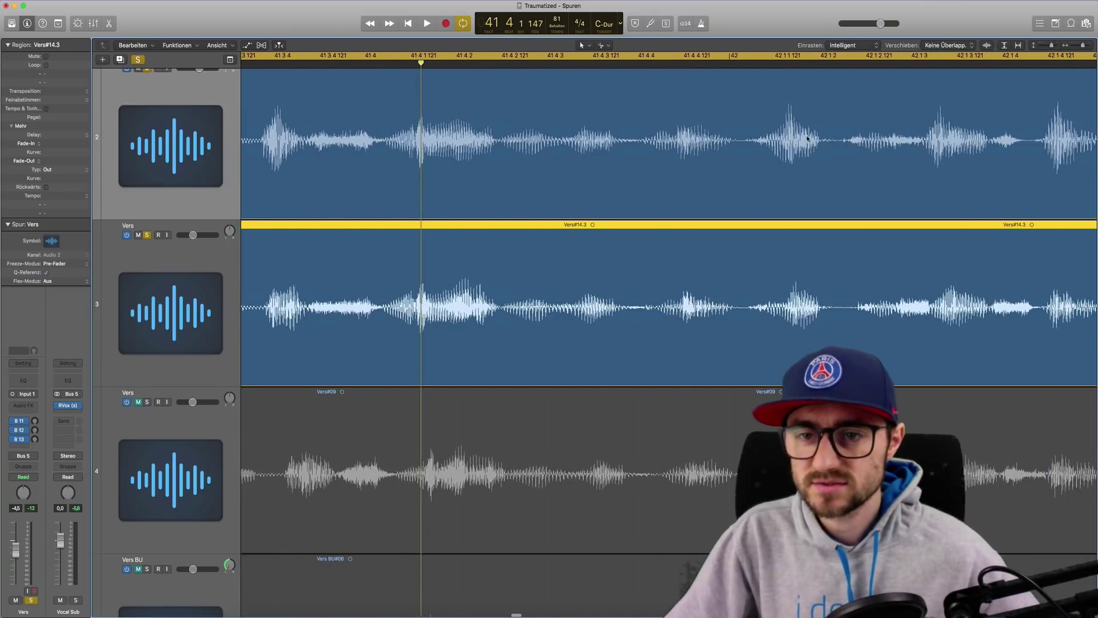
left_click(792, 63)
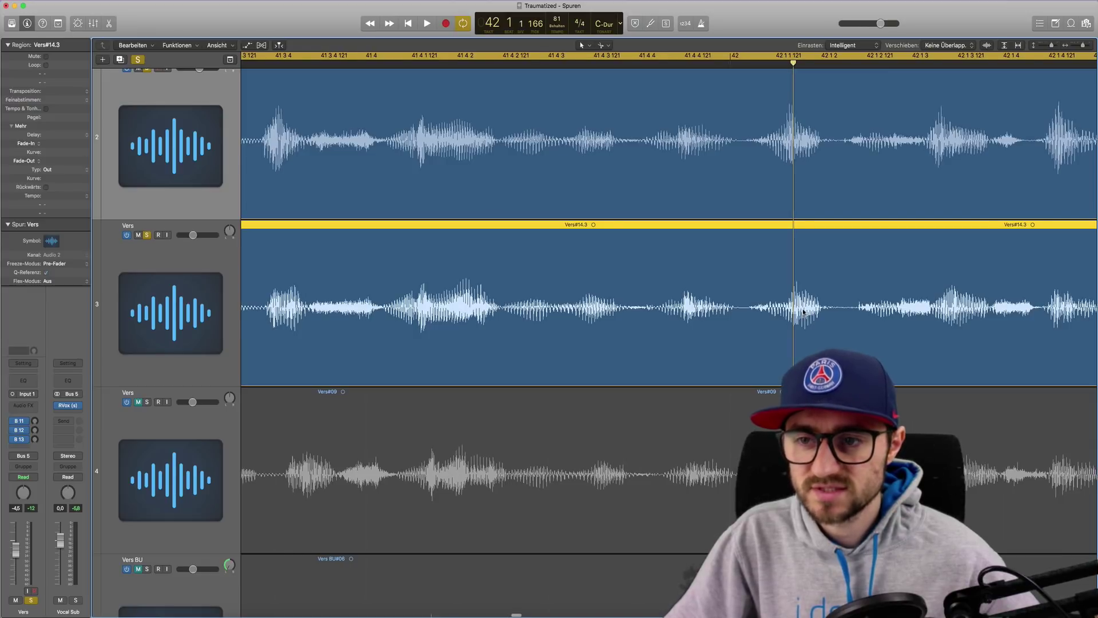
scroll(699, 138, "right", 4)
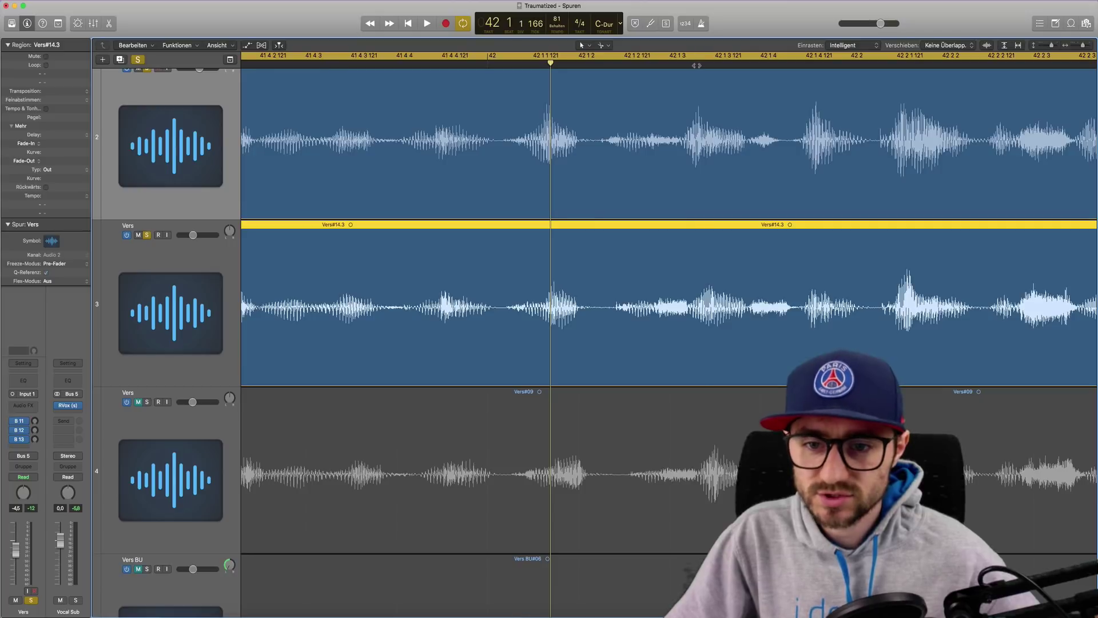
left_click(697, 66)
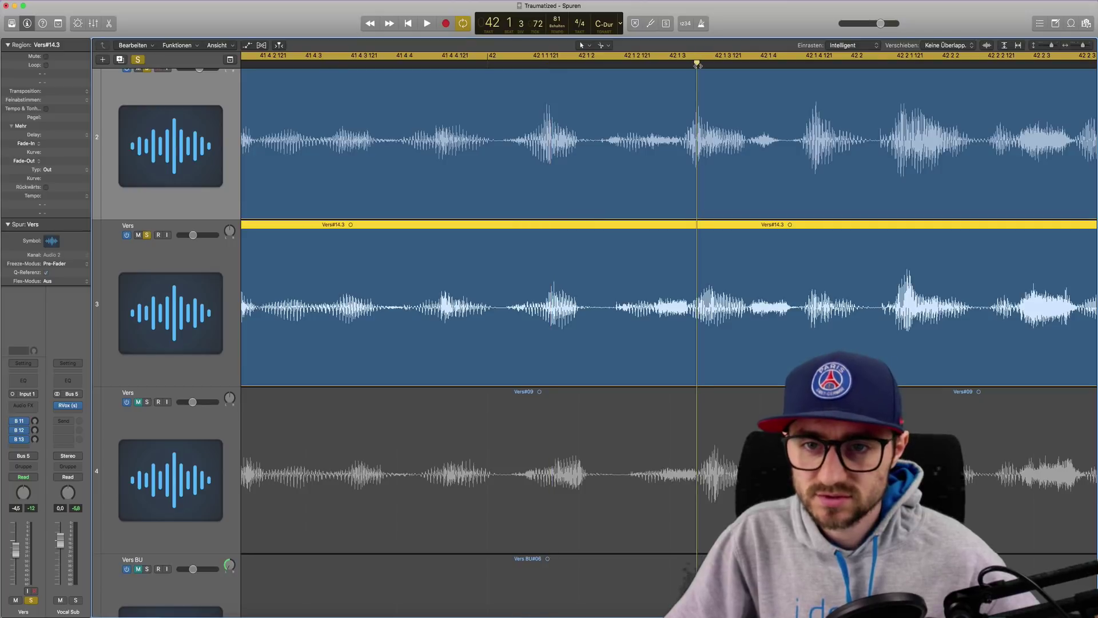
left_click(501, 307)
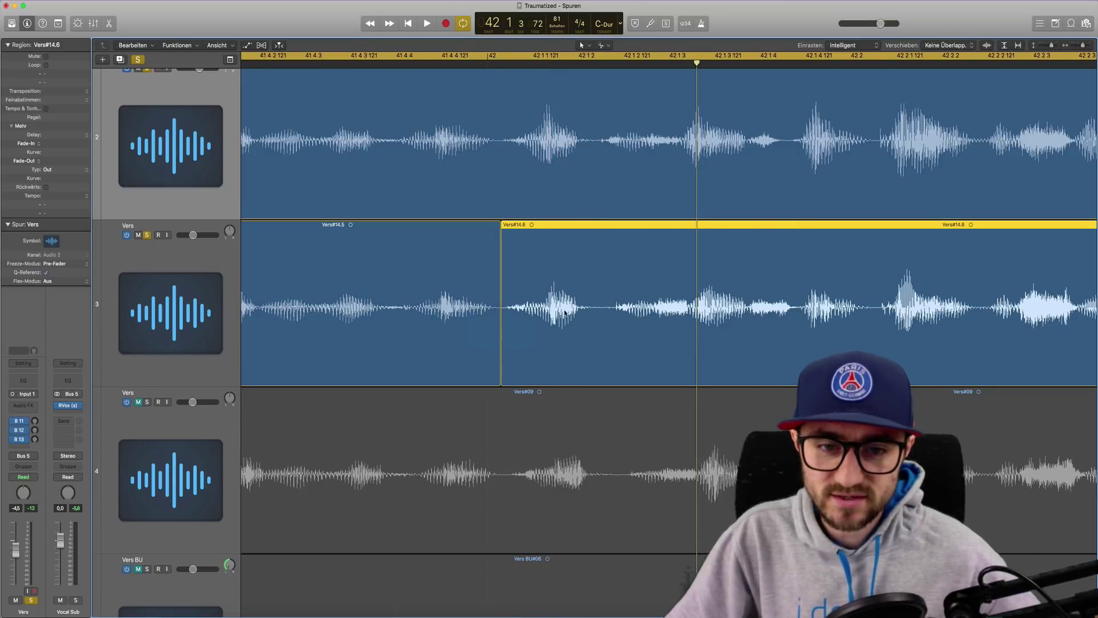
- Check the peaks at 42 1 4 146, 42 2 1 144 and 42 1 3 86, and split the second take just before 42 1 4 121
scroll(637, 352, "right", 8)
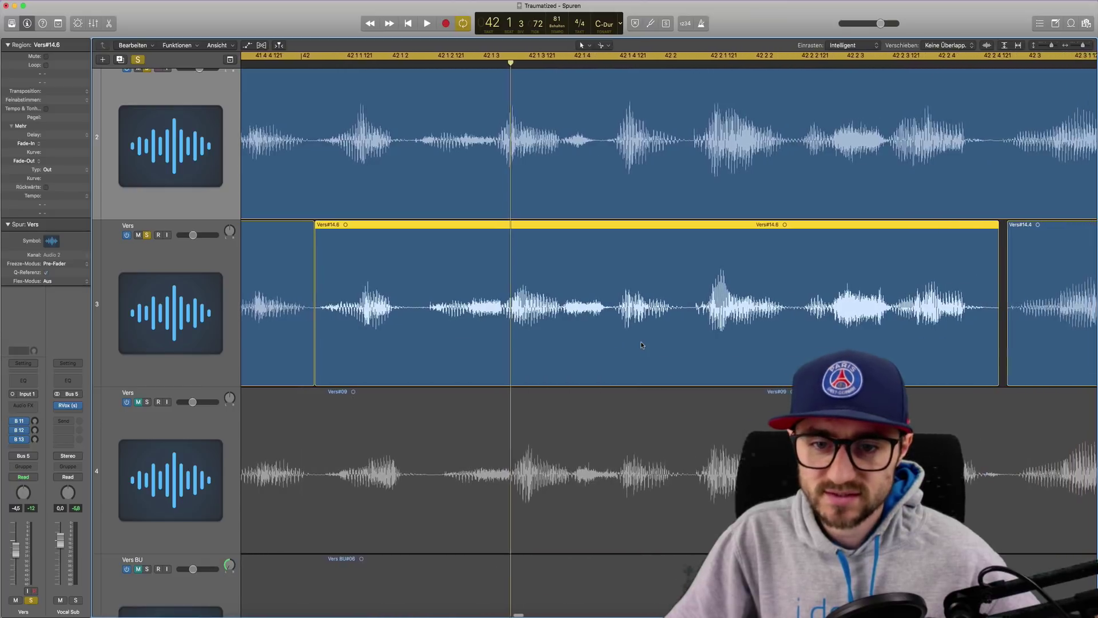
left_click(593, 66)
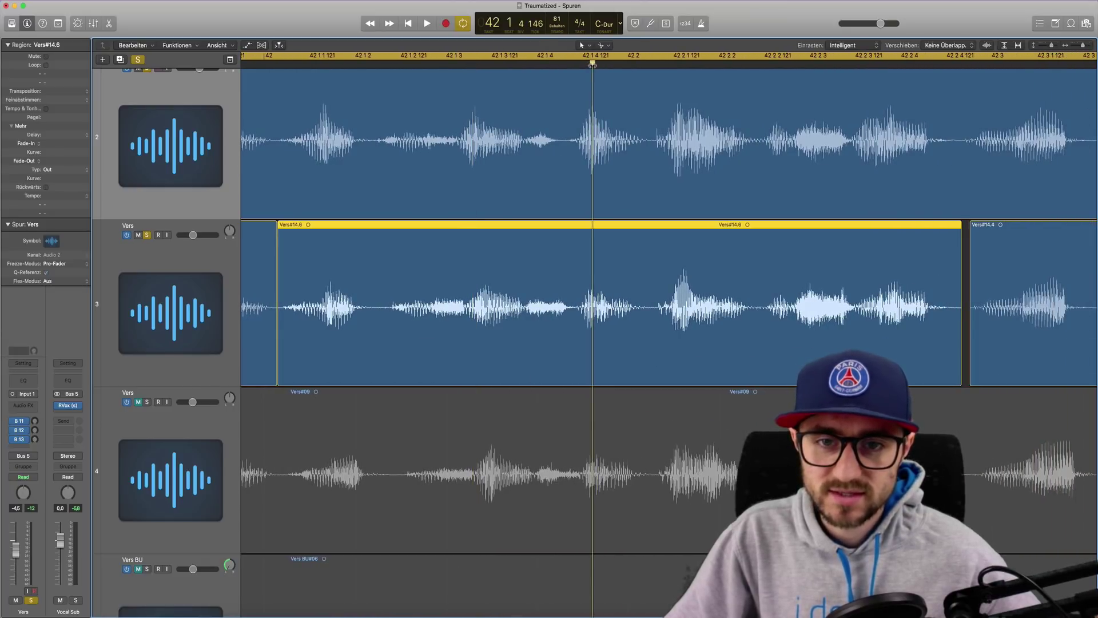
left_click(682, 63)
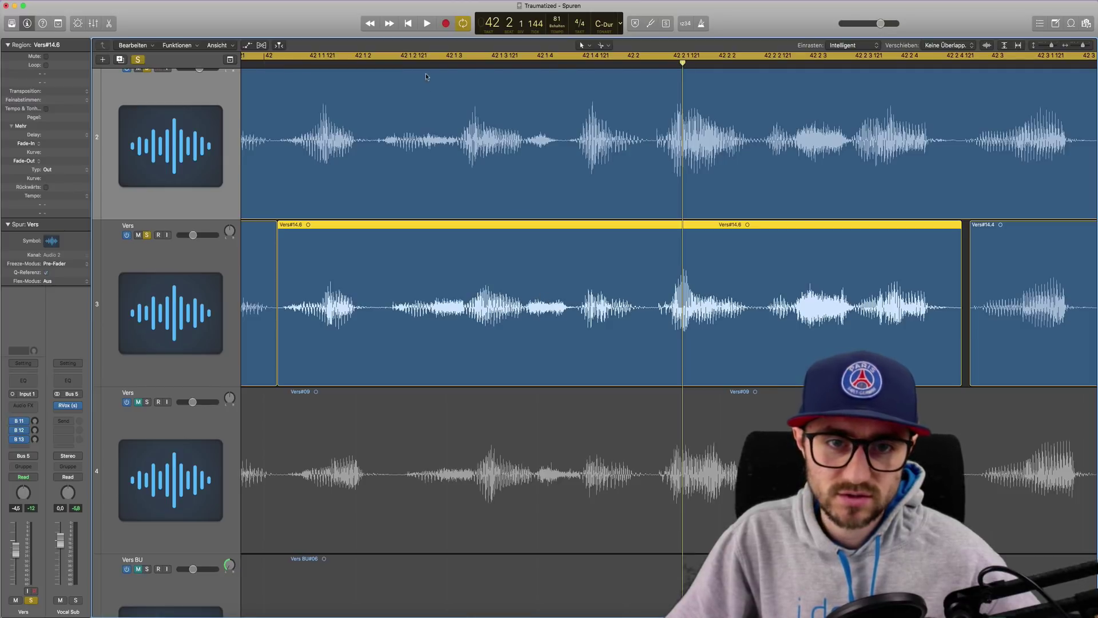
left_click(479, 65)
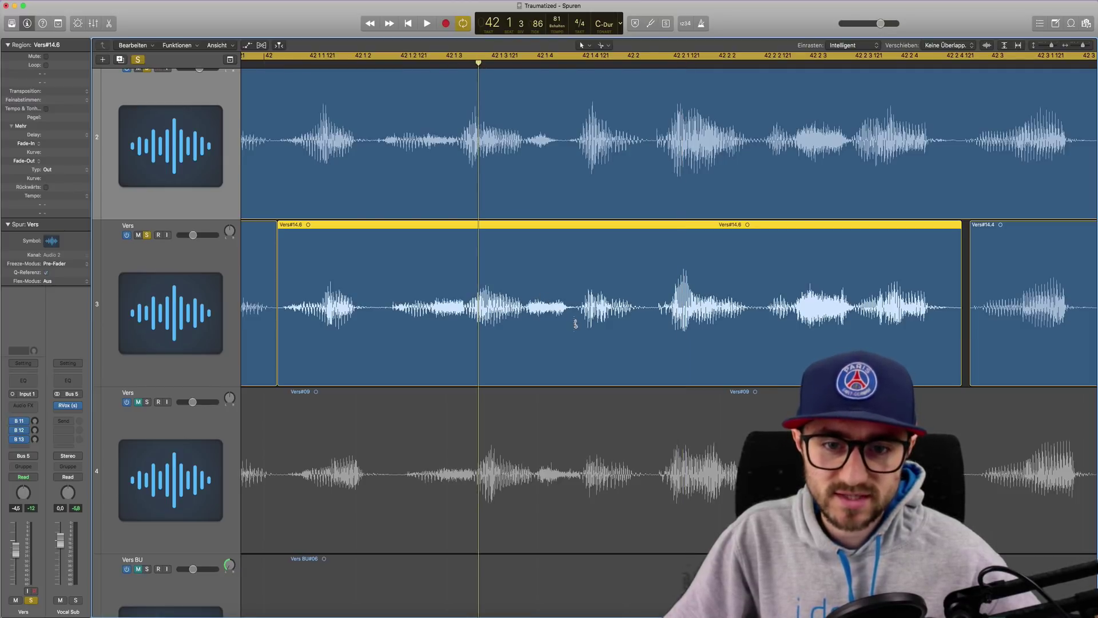
left_click(574, 312)
- Move the short region between the two new cuts slightly earlier to line up with the first take's syllables
scroll(559, 341, "left", 5)
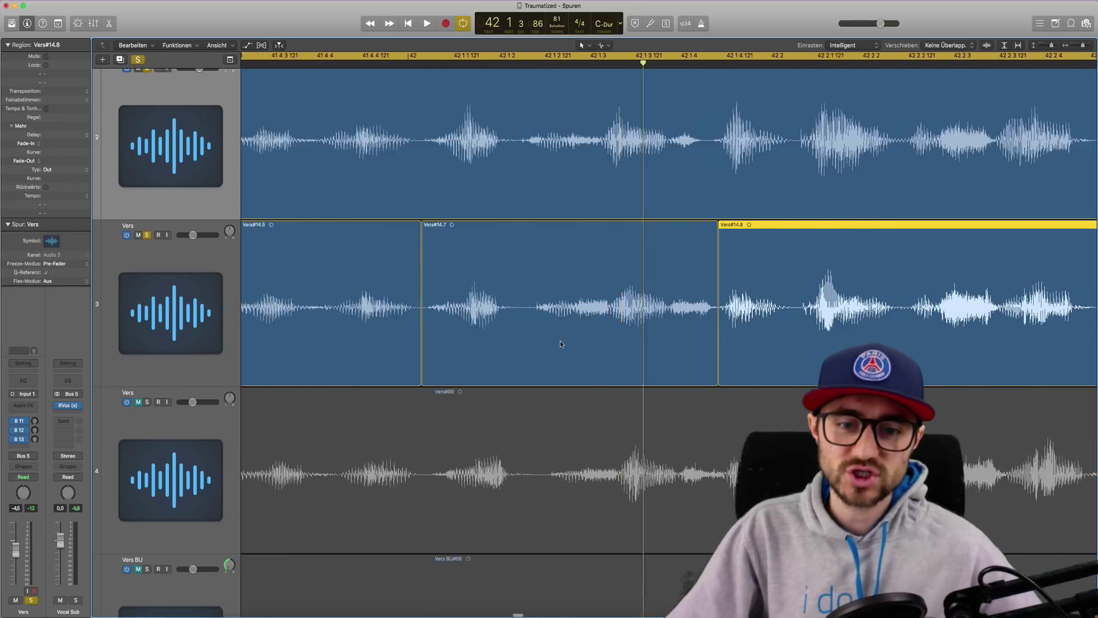
left_click_drag(703, 341, 715, 341)
key("super+Up")
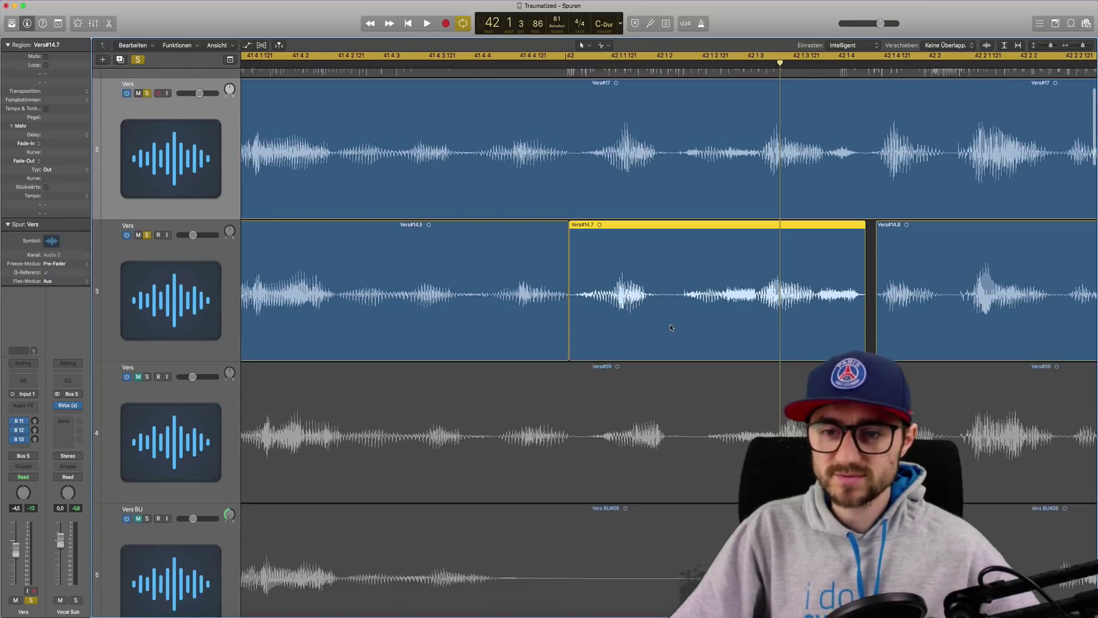
- Play back both soloed Vers takes across the cut and shifted regions to about 42 4 4
key("super+Left")
scroll(673, 326, "right", 10)
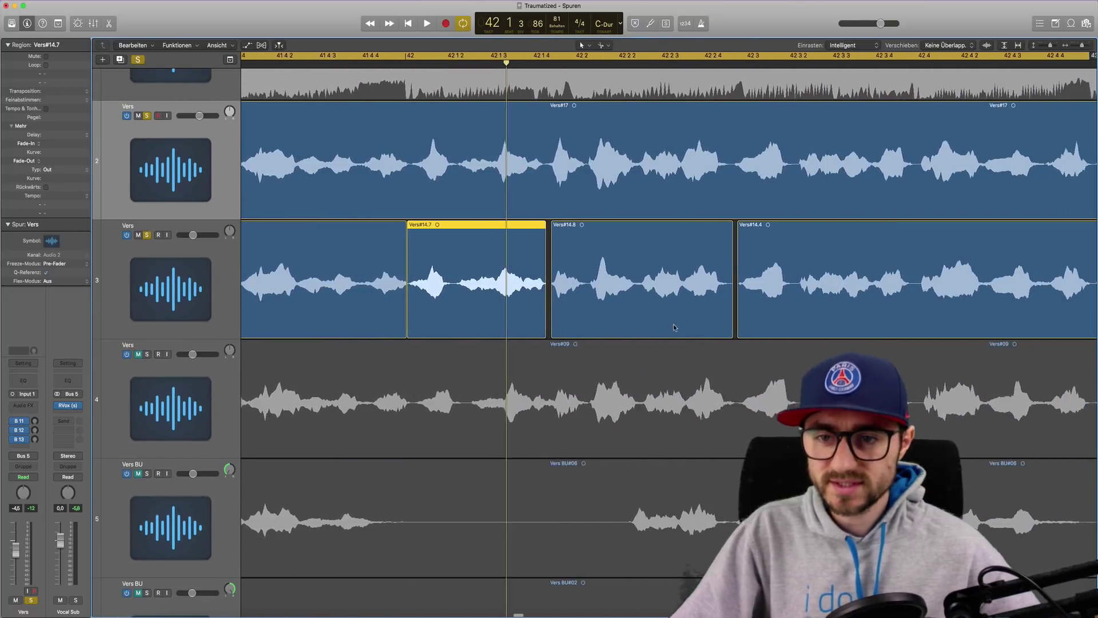
scroll(674, 327, "left", 10)
key("super+Left")
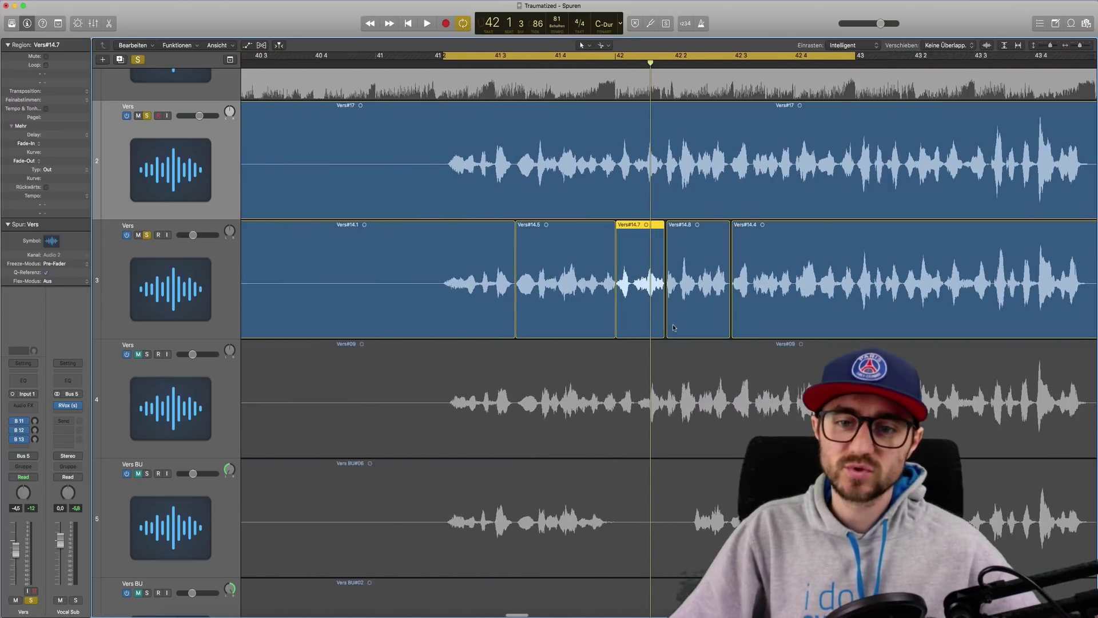
key("super+Up")
key("super+Up")
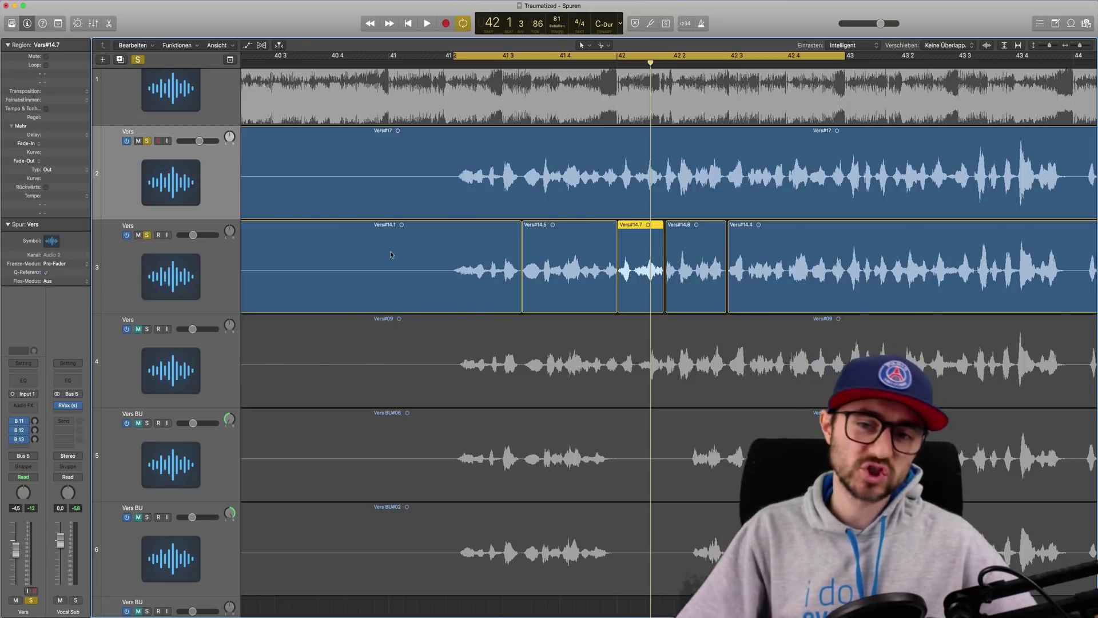
left_click(439, 261)
key("space")
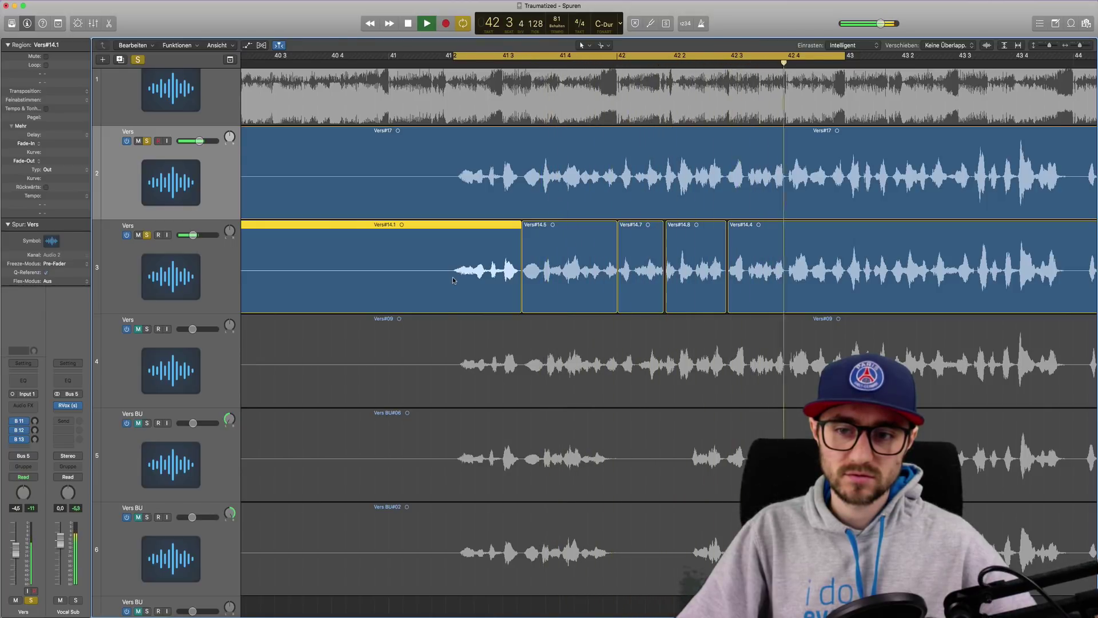
key("space")
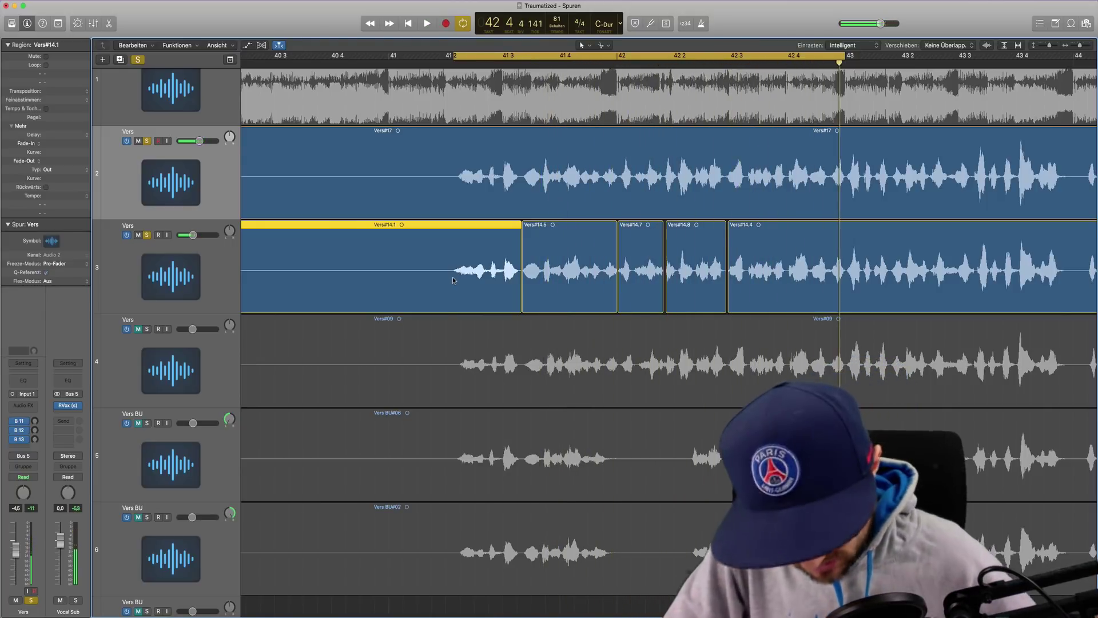
- Undo the second take's two region shifts and the cuts after 42 and before 42 1 4 121
key("super+z")
key("super+z")
key("super+z")
key("super+z")
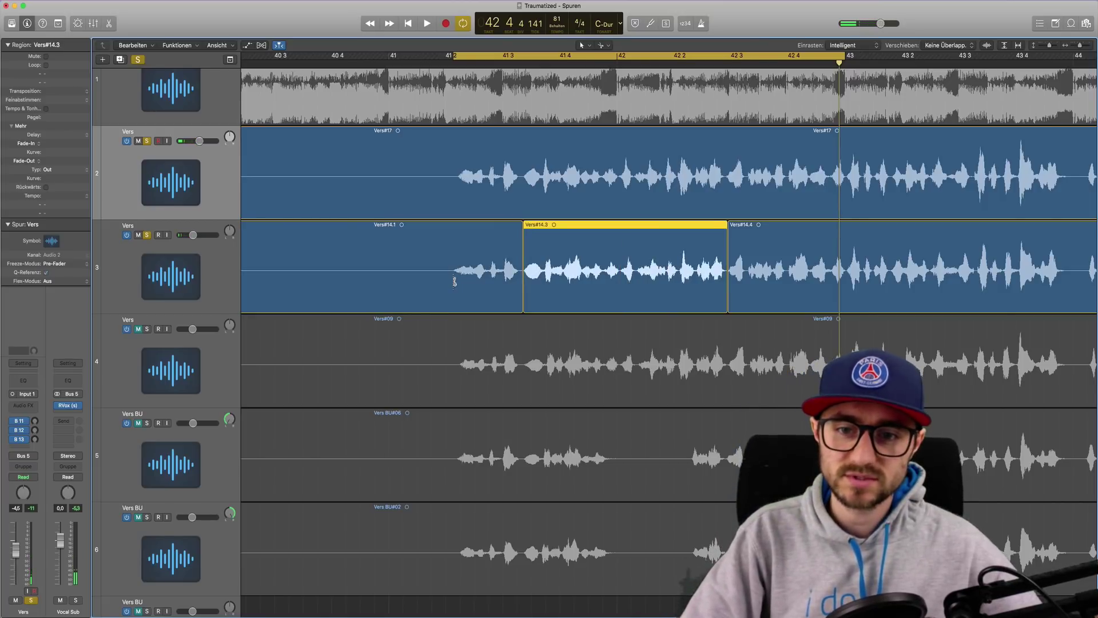
- Play back both soloed Vers takes with the second take in its uncut state
key("space")
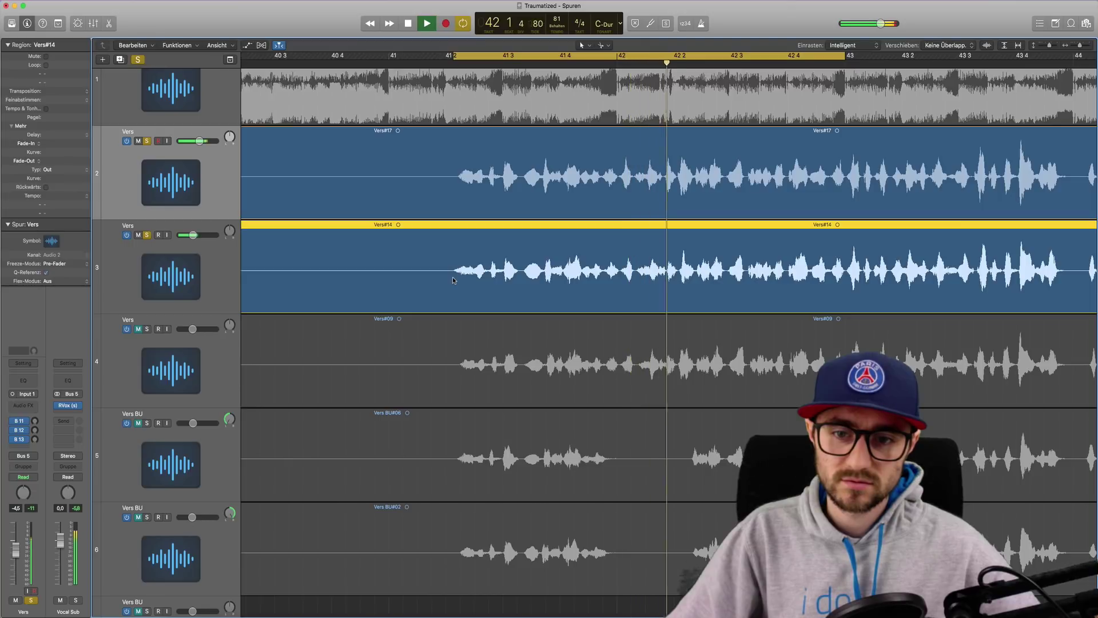
key("space")
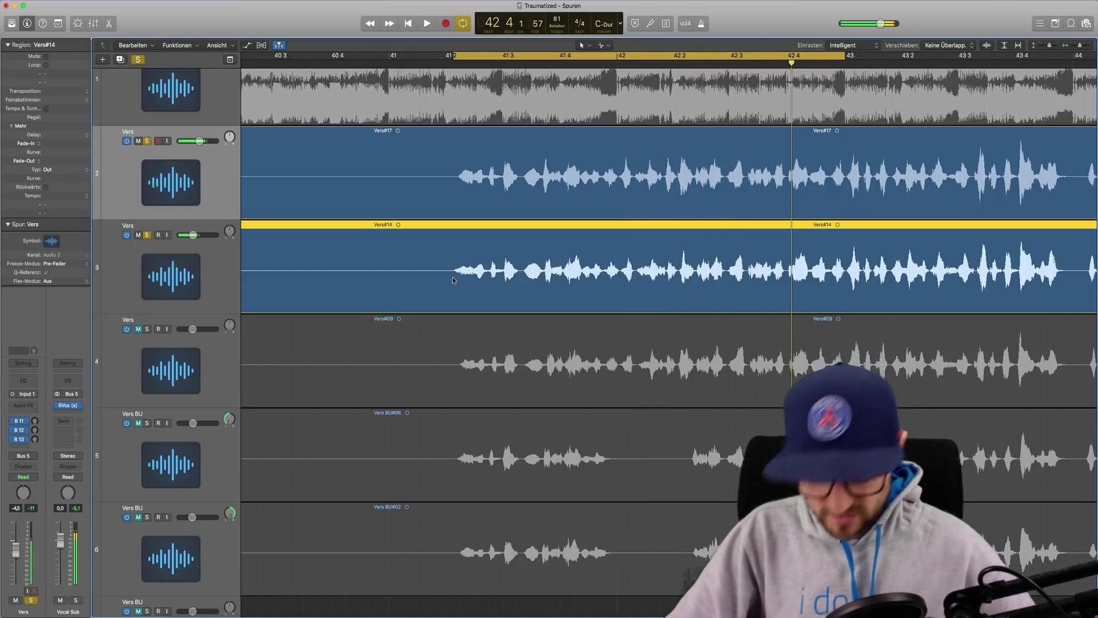
- Redo the second take's cuts and region shifts, and play both soloed Vers takes back for comparison
left_click(522, 269)
left_click(726, 268)
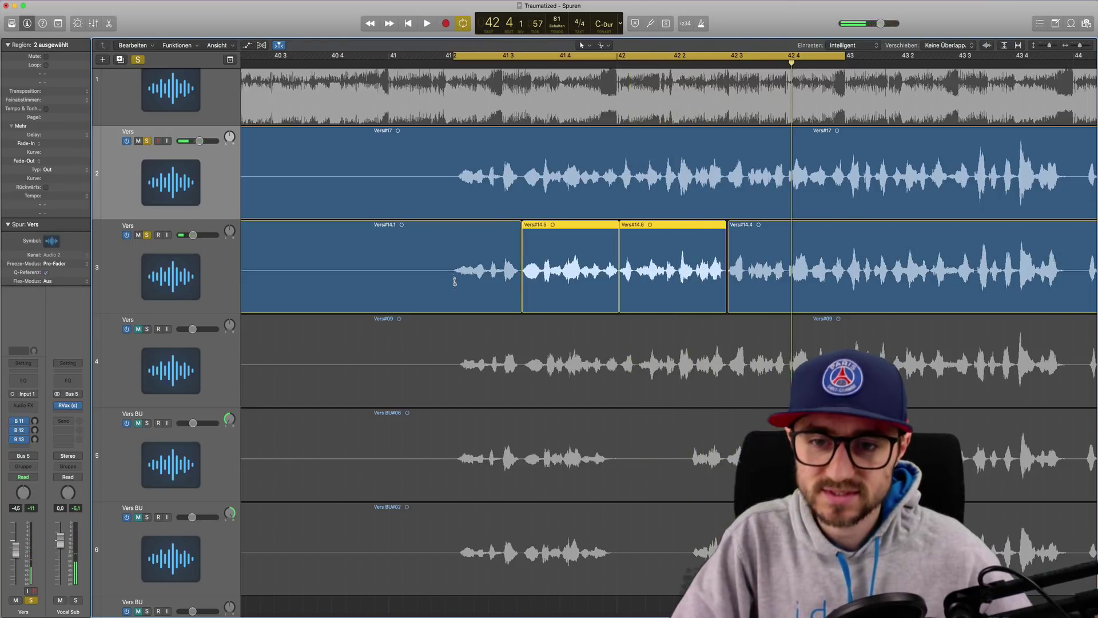
left_click(618, 269)
left_click(665, 269)
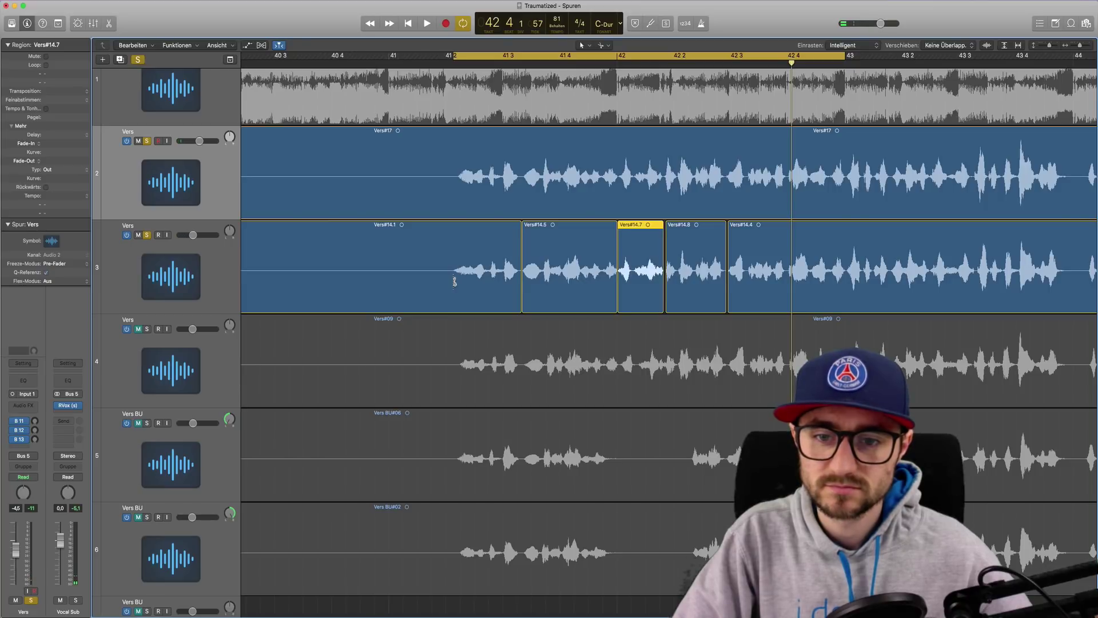
key("super+shift+z")
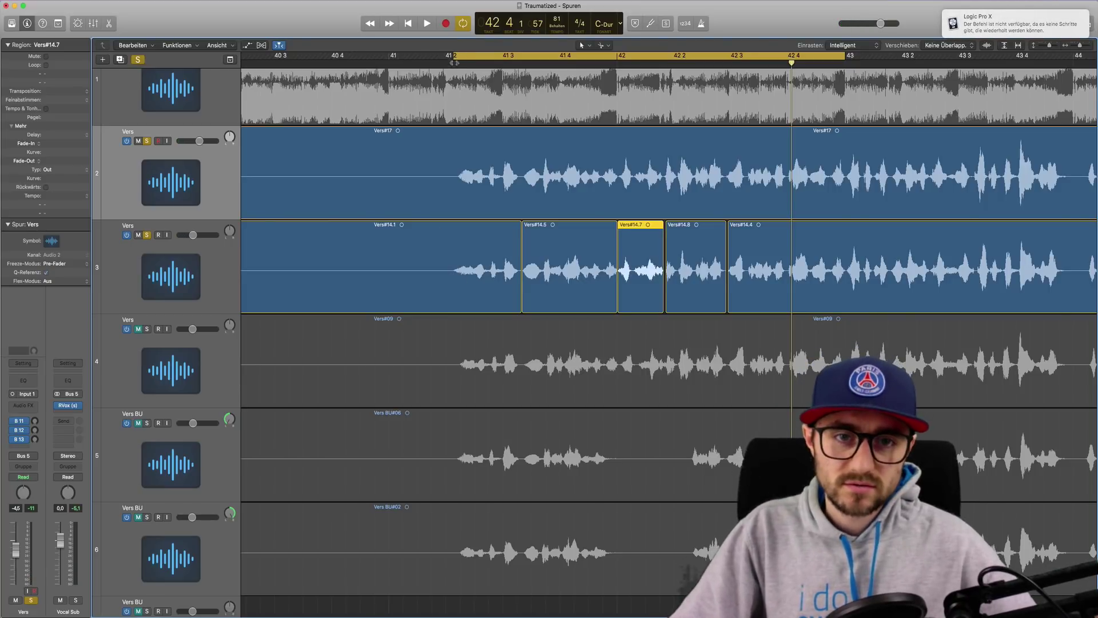
key("space")
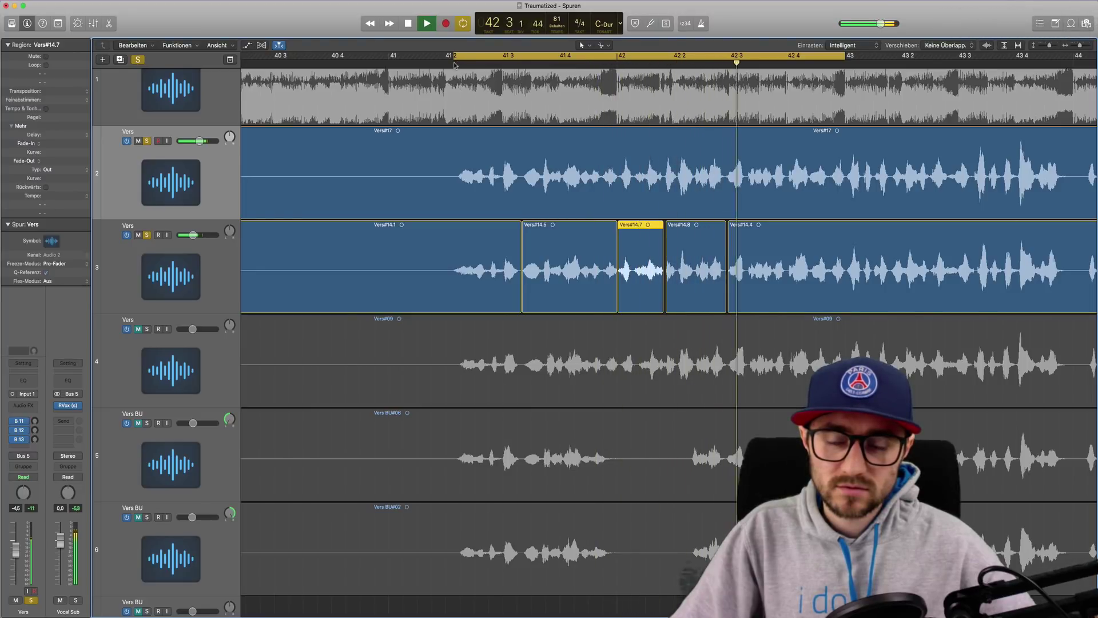
key("space")
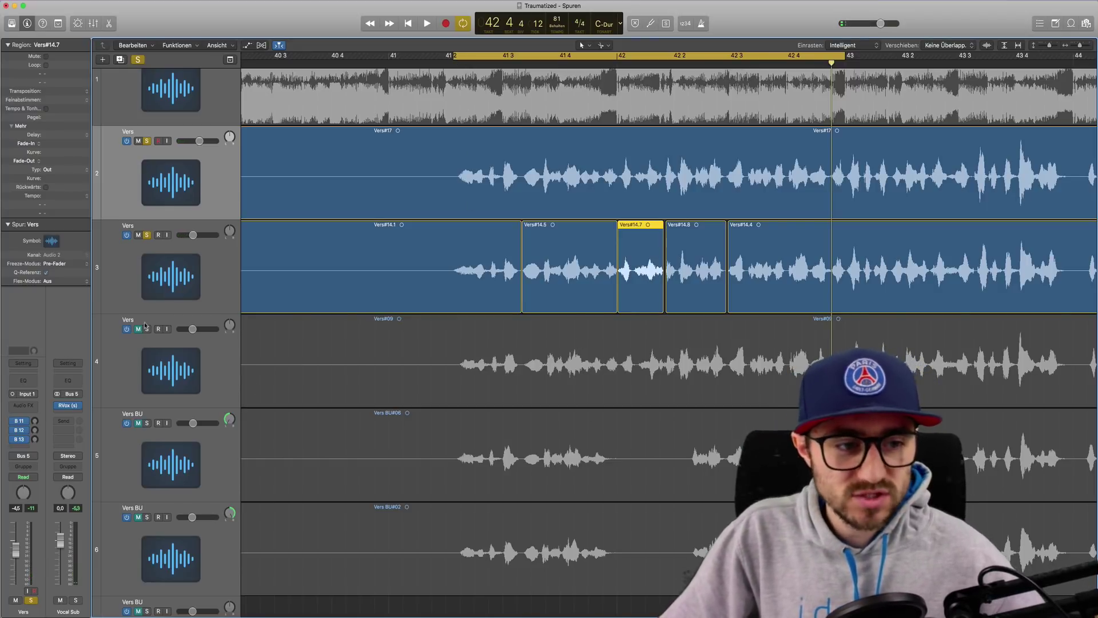
- Mute the second Vers take and take it out of solo
left_click(137, 236)
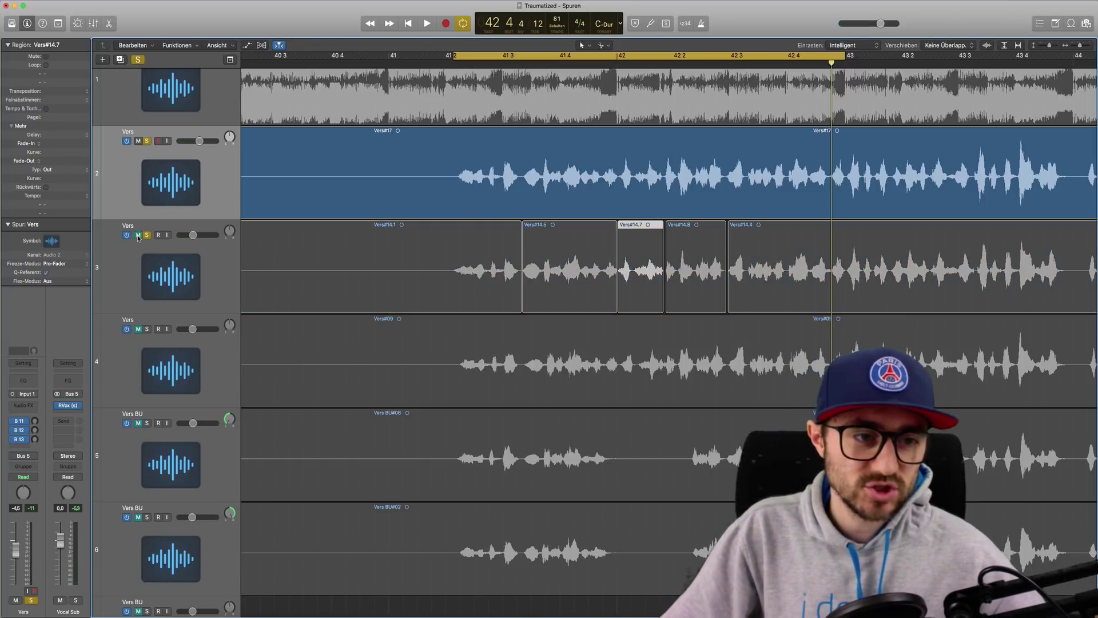
left_click(147, 235)
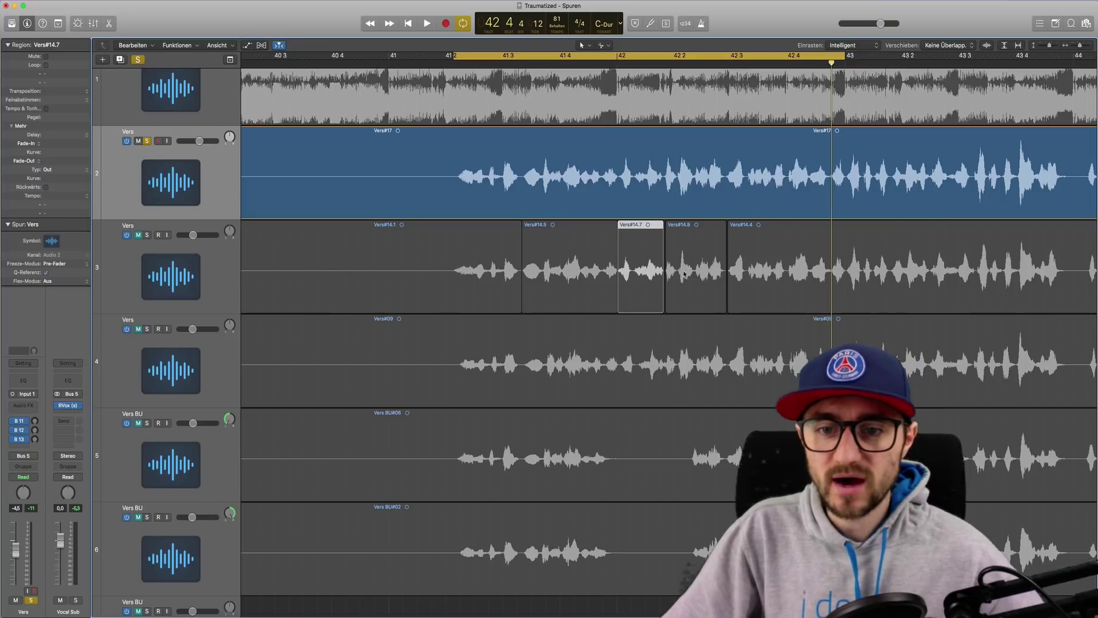
- Unmute and solo the second Vers take again, and compare its waveform with the lead take's at 41 4 1 138
key("super+Down")
key("super+Down")
key("super+Right")
key("super+Right")
key("super+Right")
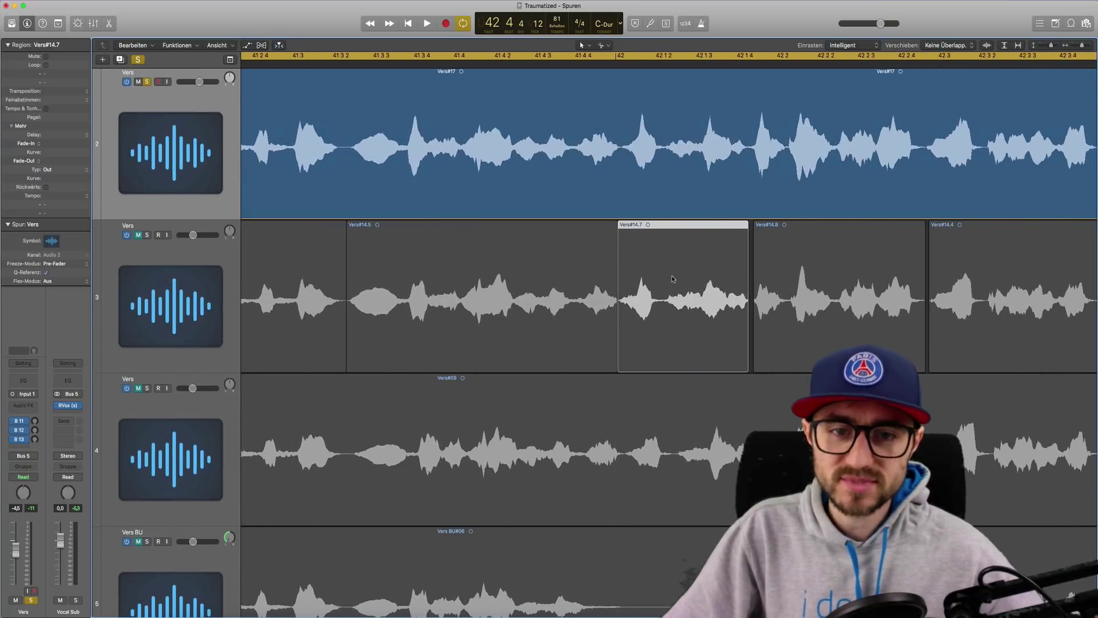
scroll(672, 278, "left", 5)
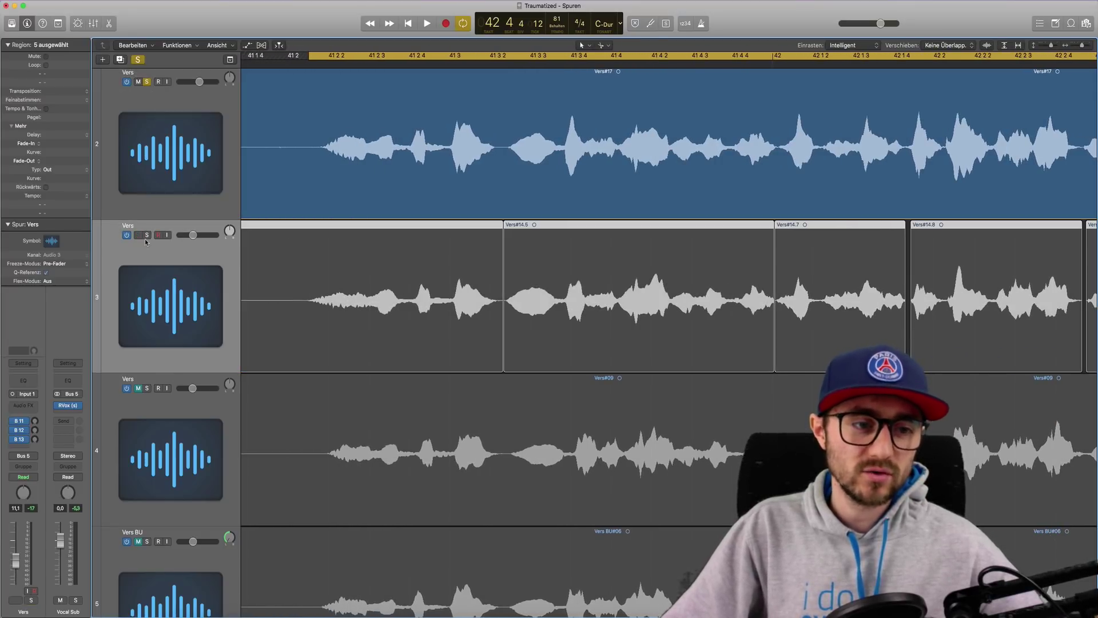
left_click(146, 236)
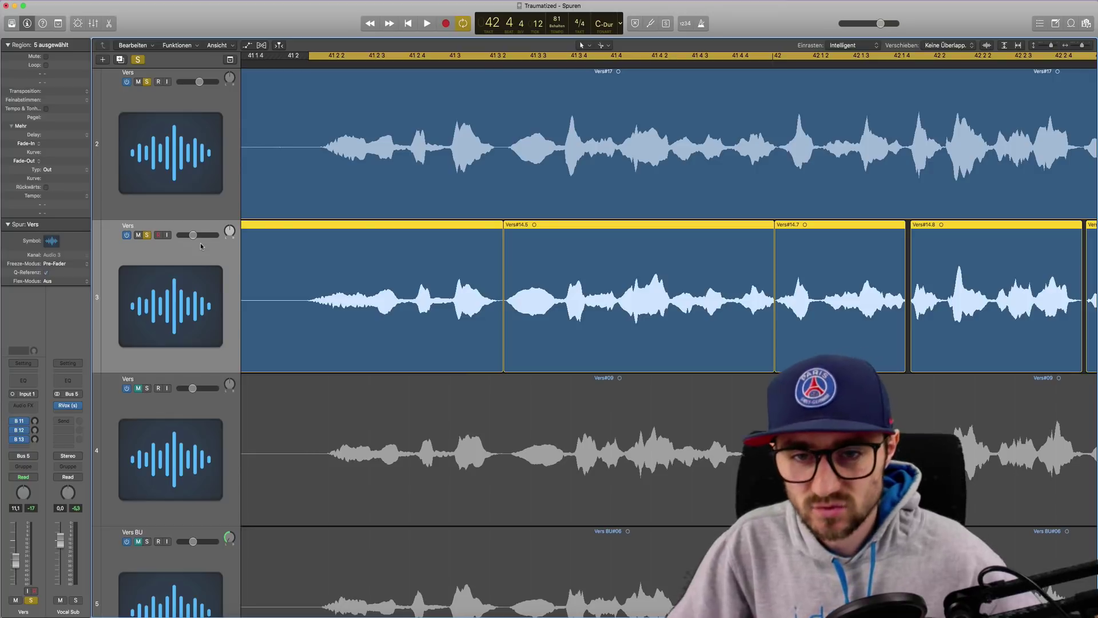
key("super+Right")
key("super+Right")
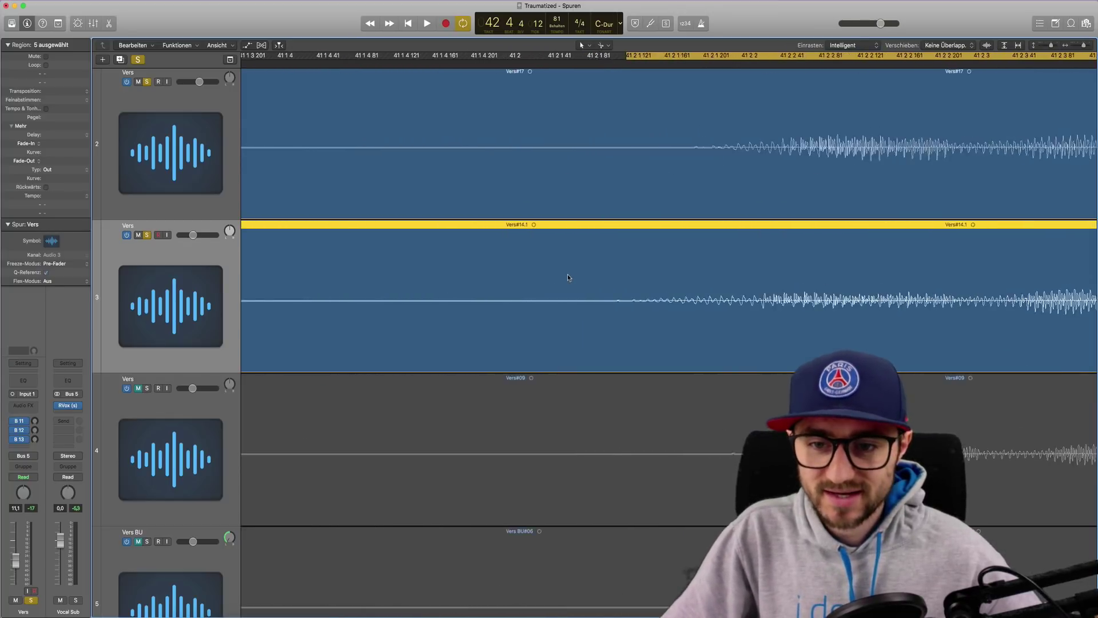
key("super+Left")
scroll(567, 276, "right", 10)
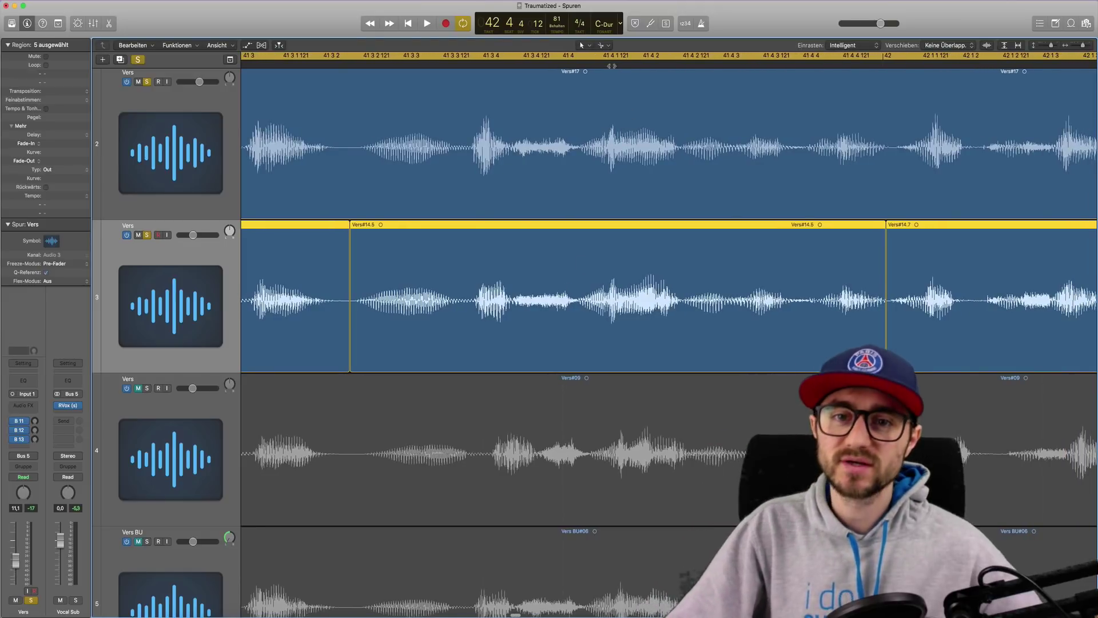
left_click_drag(602, 66, 609, 67)
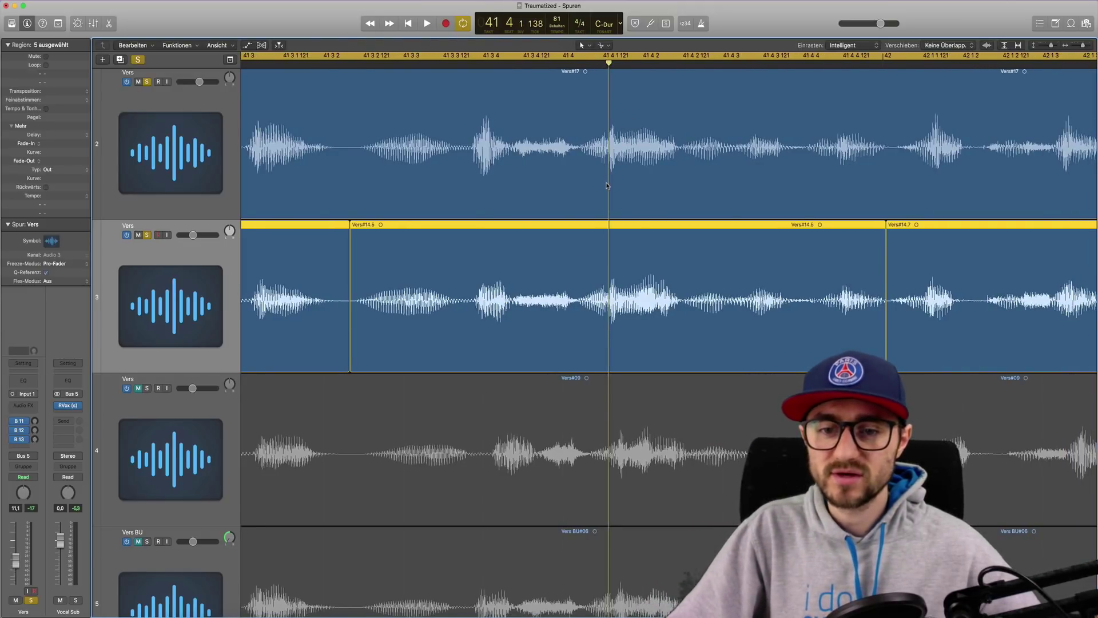
- Mute and unsolo the second Vers take, and solo and unmute the third Vers take (Vers#09)
key("super+Up")
key("super+Left")
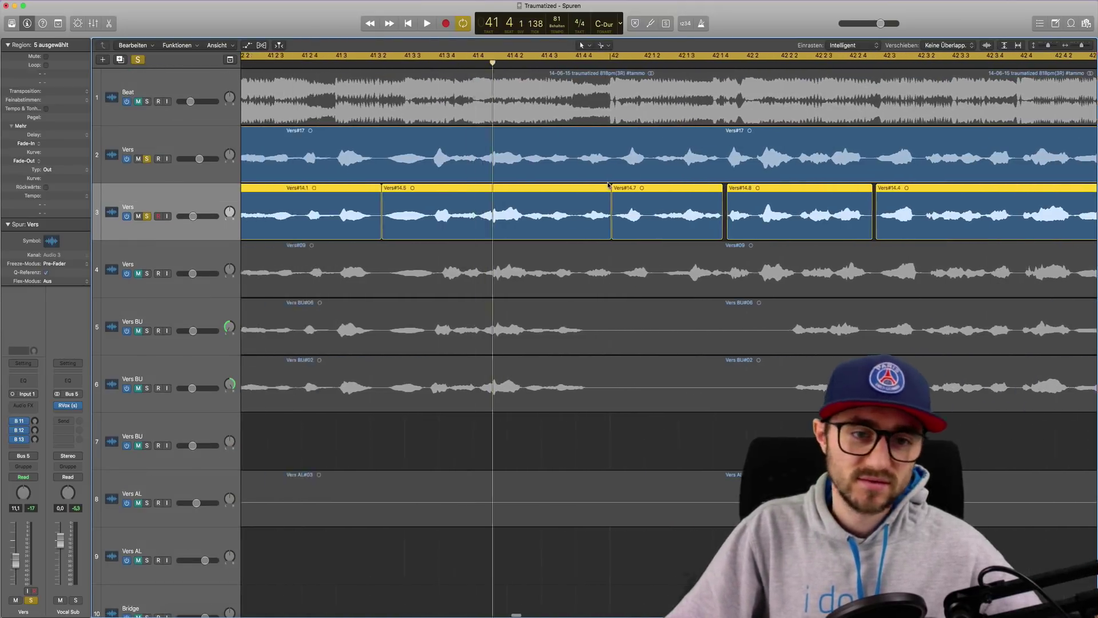
key("super+Left")
key("super+Down")
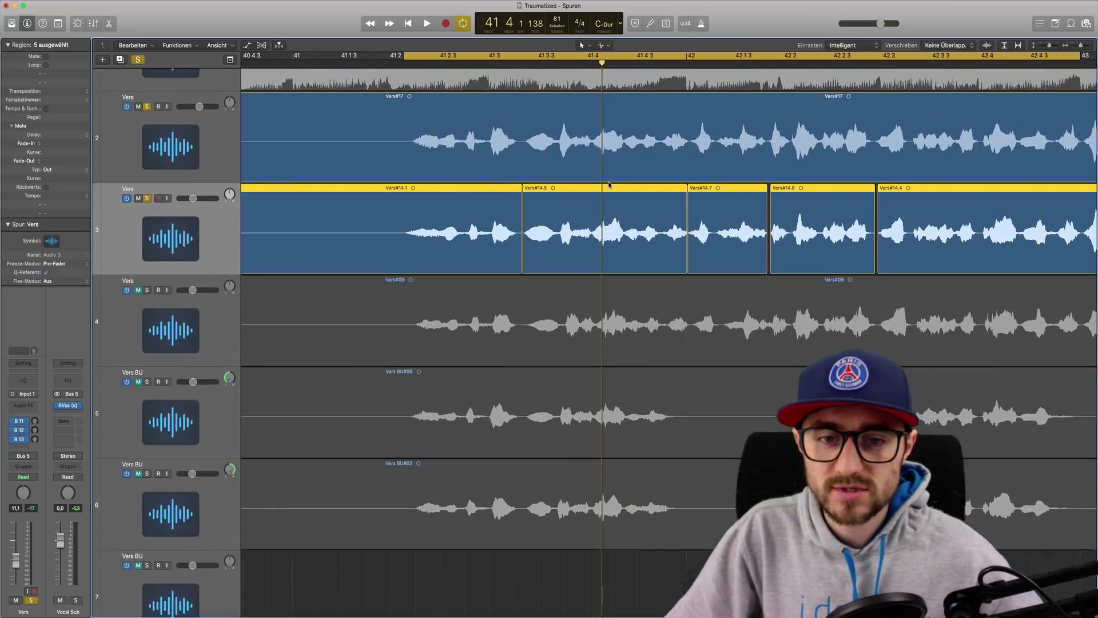
key("super+Right")
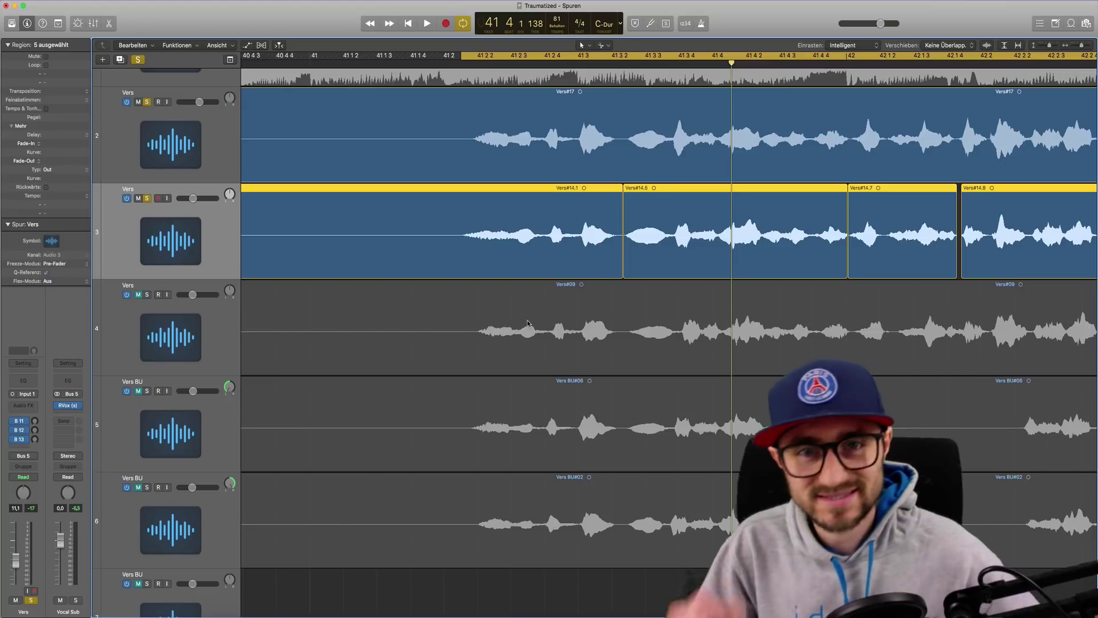
scroll(524, 322, "down", 1)
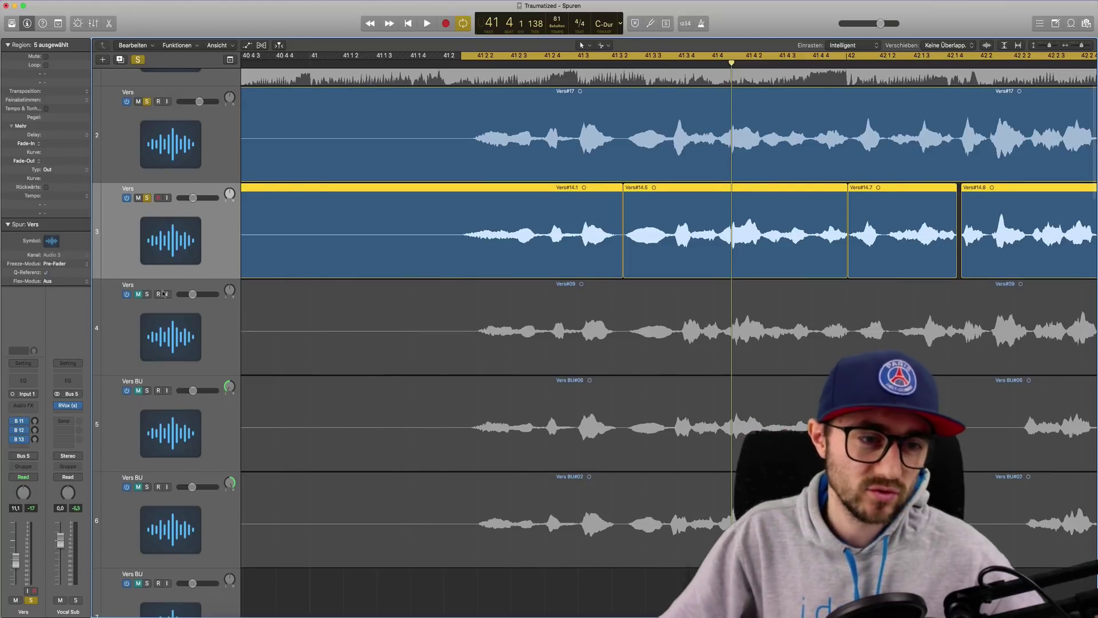
left_click(147, 198)
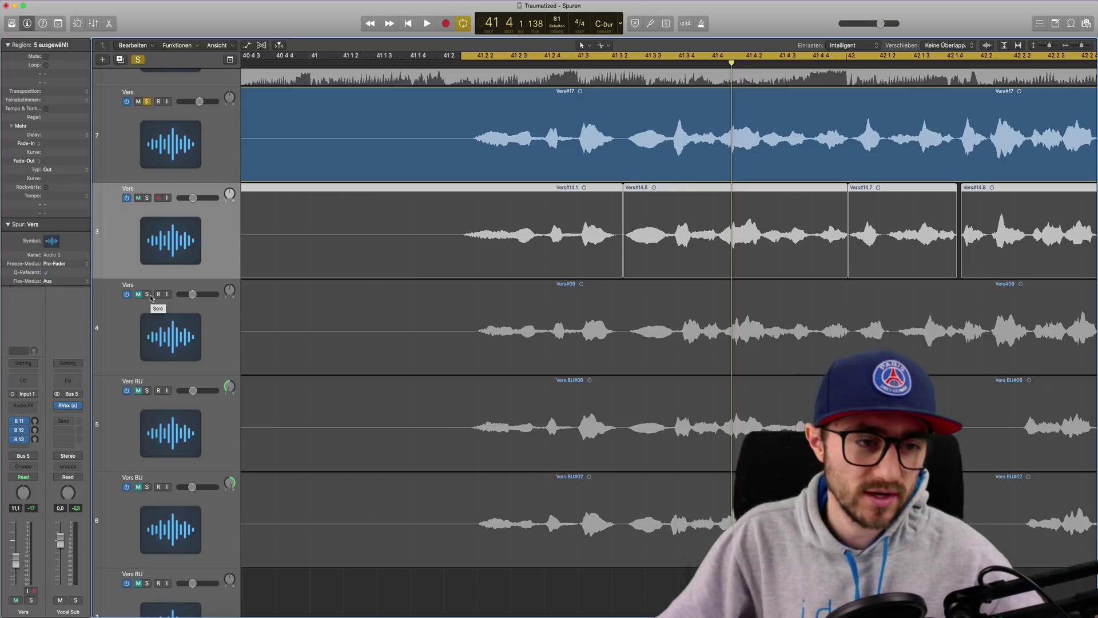
left_click(148, 293)
left_click(629, 346, "shift")
key("z")
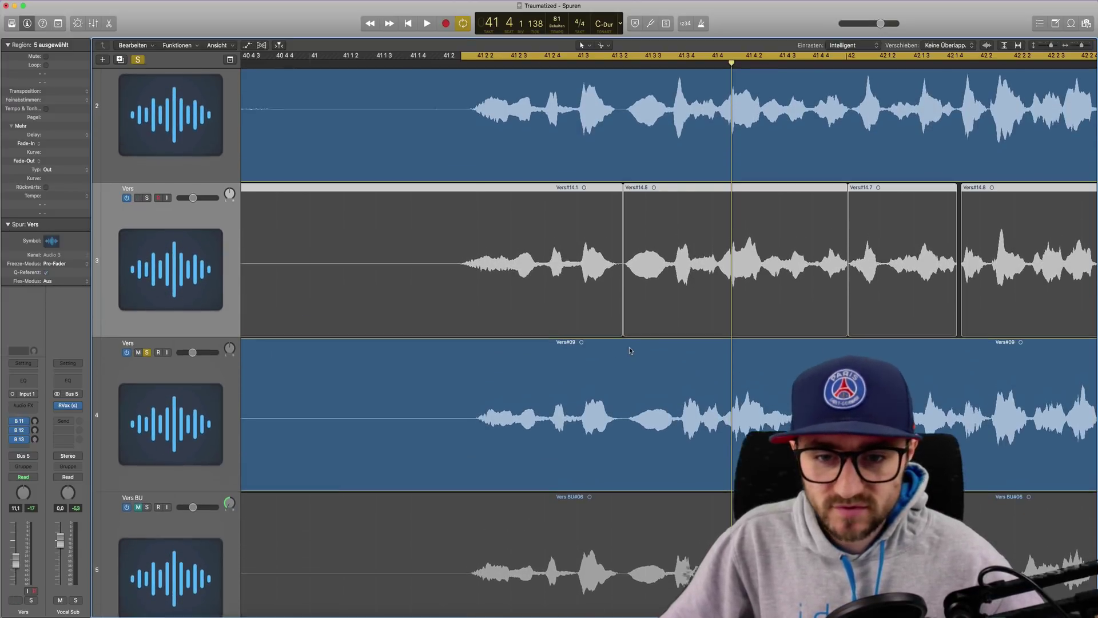
- Mark the lead's syllable at 41 2 4 50, and split the third take just before its first phrase and in the pause after 41 3 2
key("super+Right")
key("super+Right")
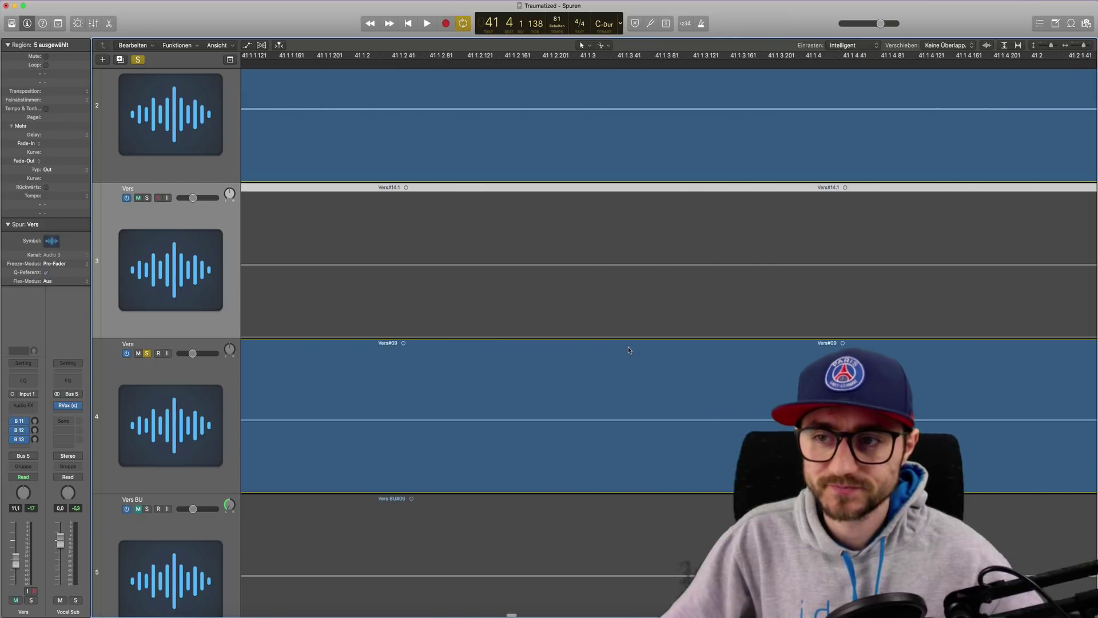
scroll(627, 350, "right", 8)
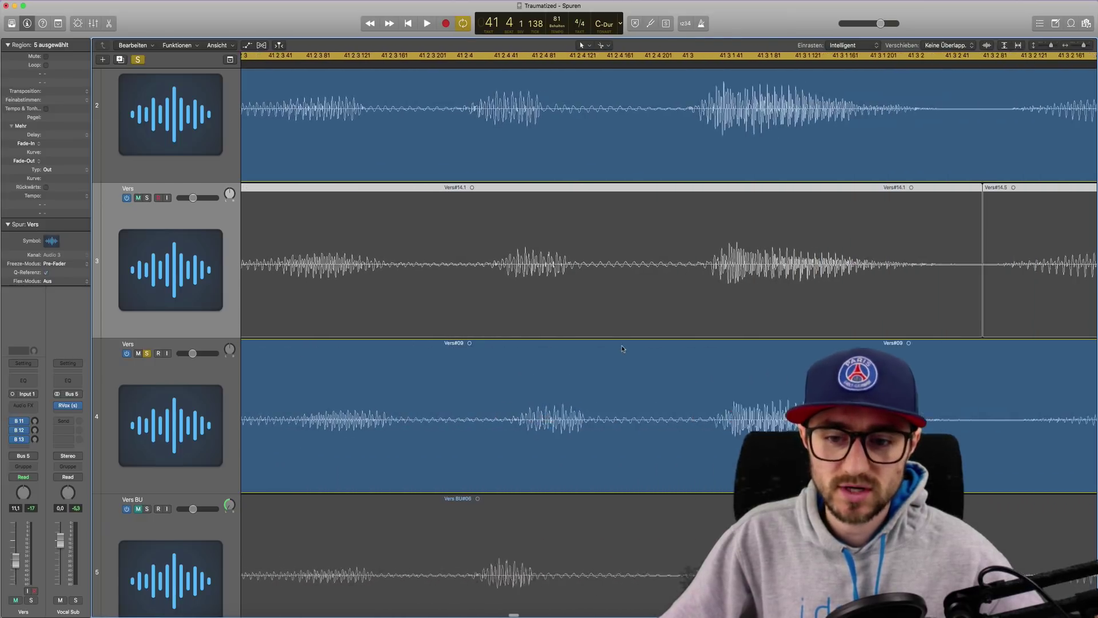
scroll(620, 348, "left", 2)
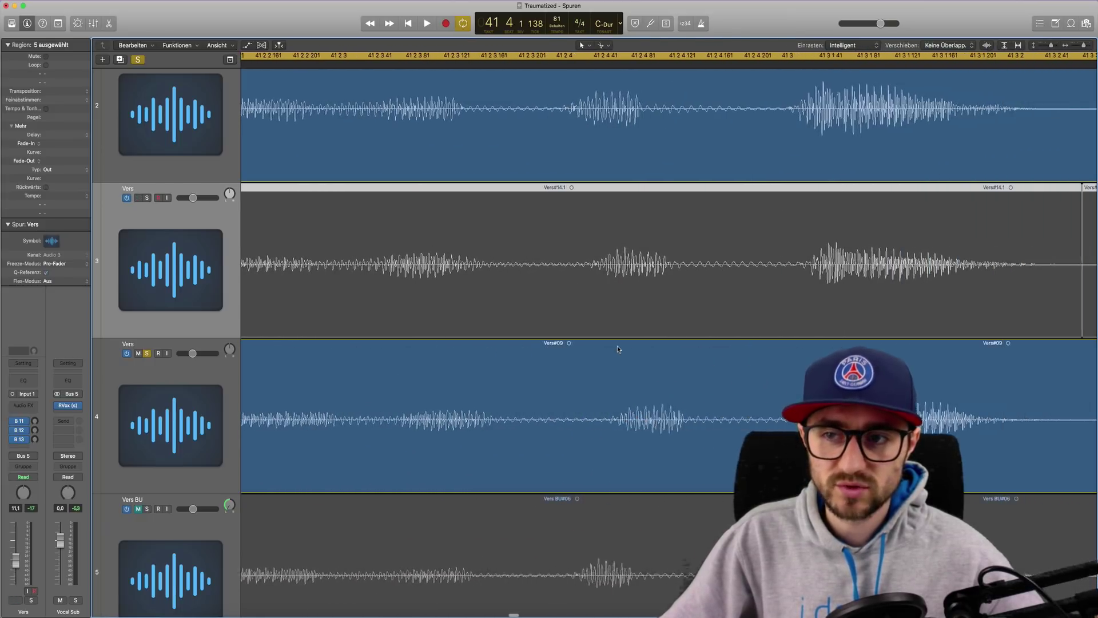
left_click(525, 55)
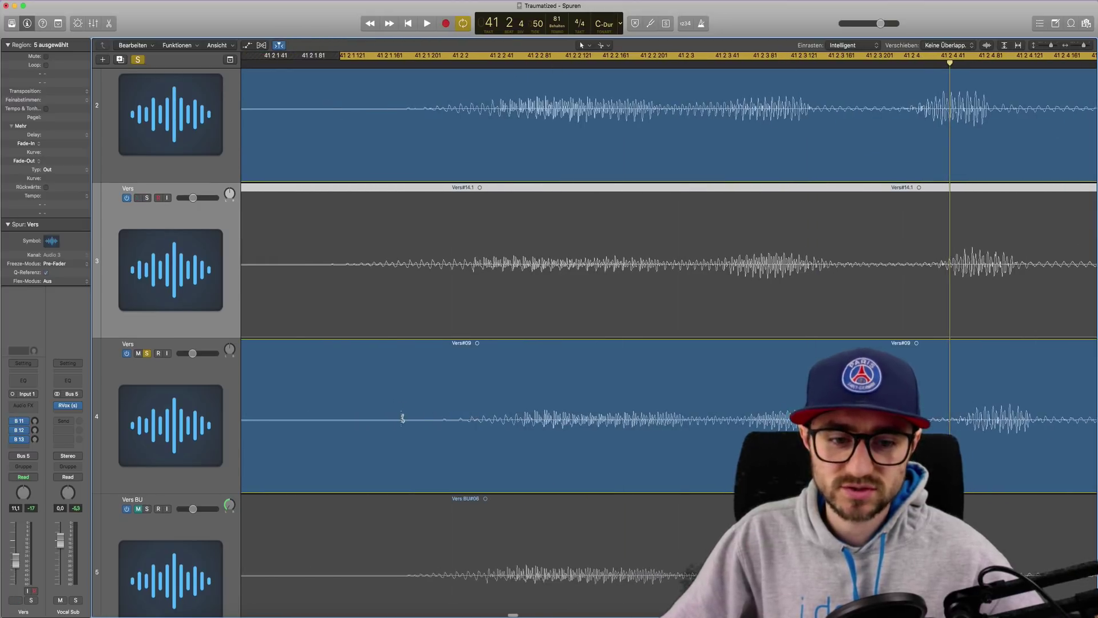
left_click(401, 408)
scroll(513, 421, "right", 15)
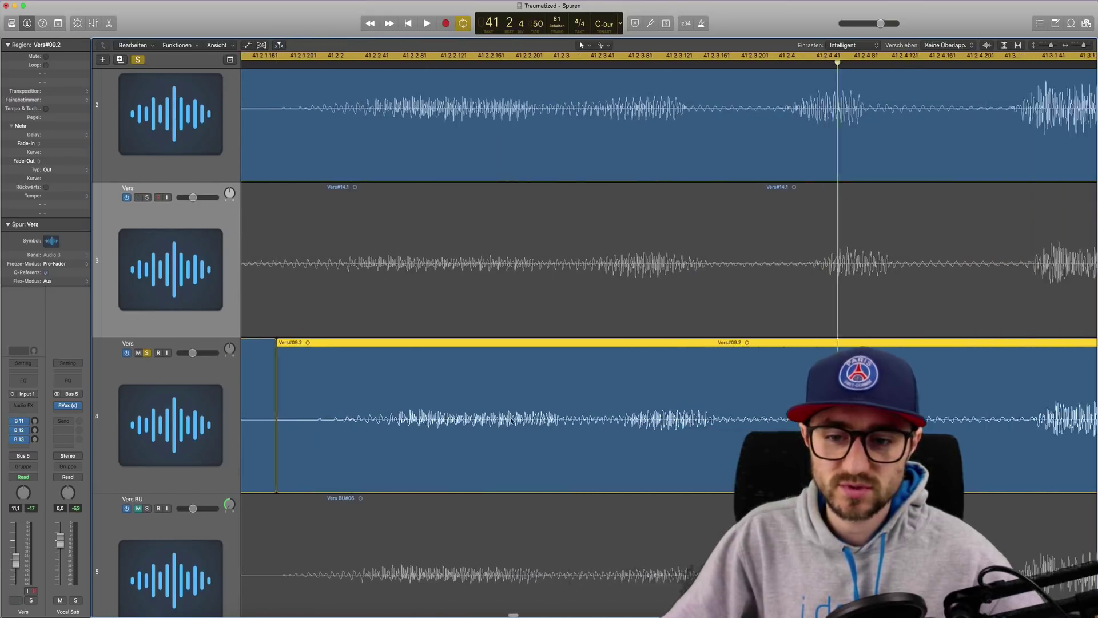
scroll(509, 419, "left", 1)
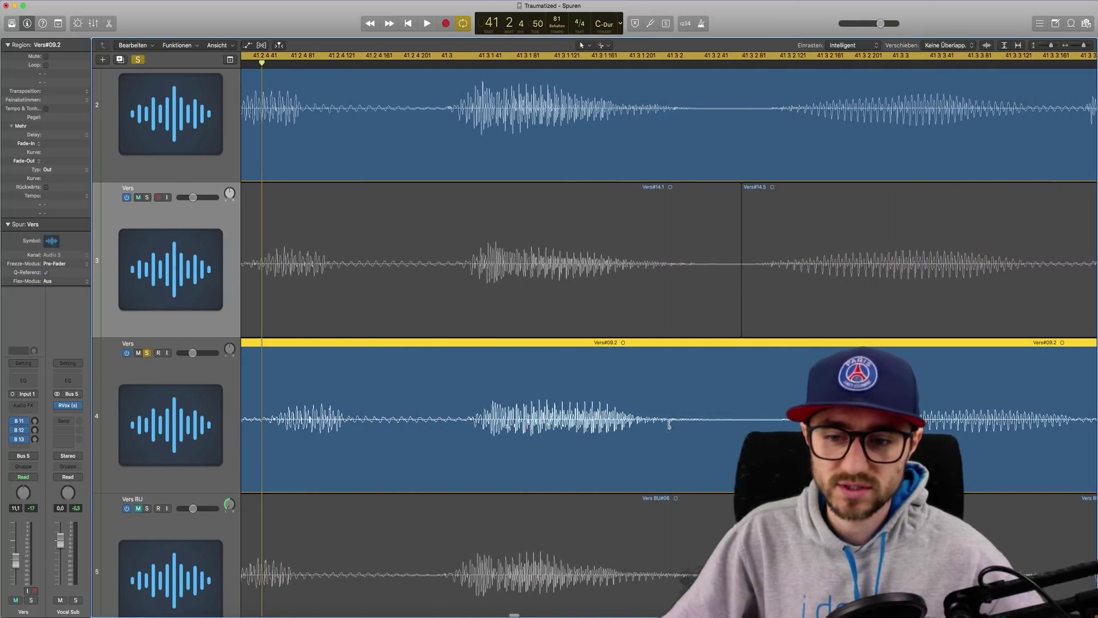
left_click(764, 420)
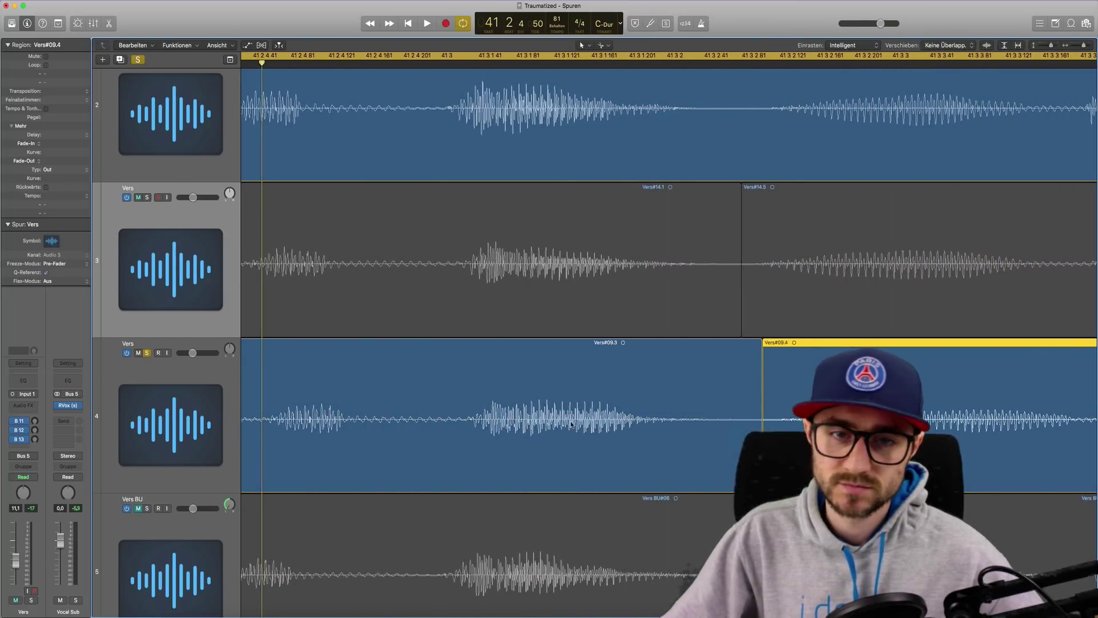
- Move the third take's region between the two cuts slightly earlier, aligning it with the lead take's peak at 41 3 1 48
left_click_drag(570, 423, 566, 436)
left_click(486, 64)
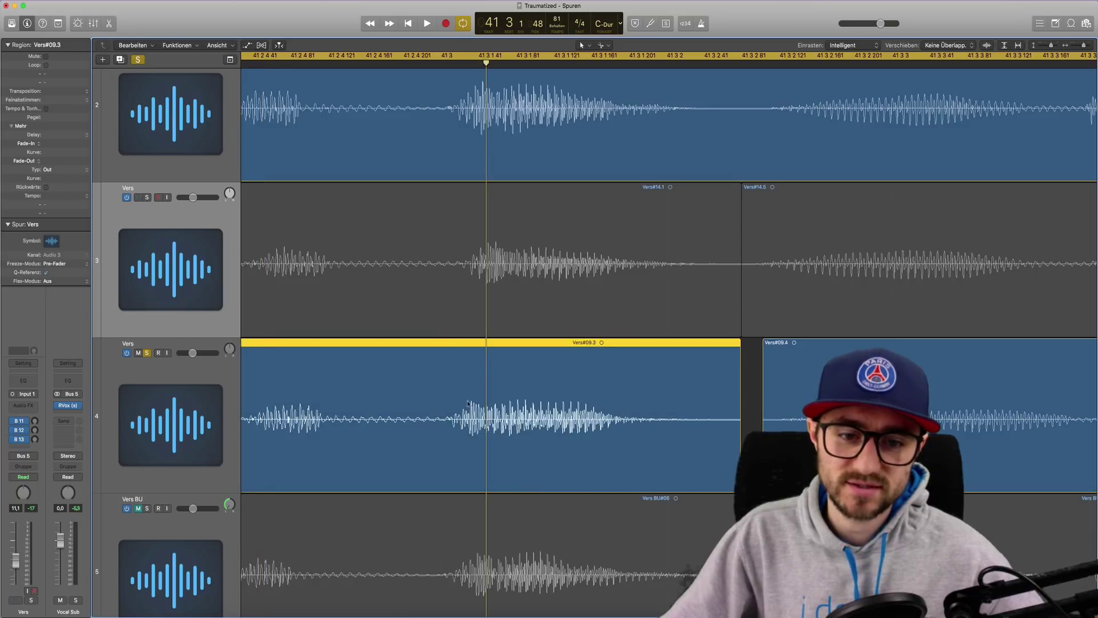
scroll(468, 404, "left", 3)
left_click_drag(594, 422, 594, 419)
scroll(594, 419, "left", 2)
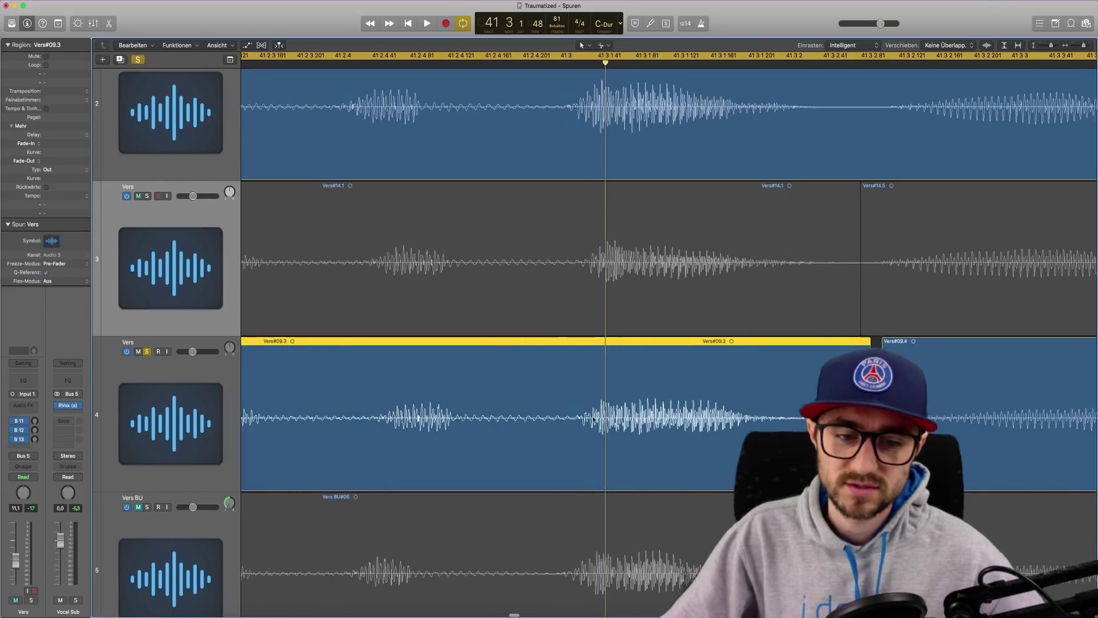
scroll(594, 419, "left", 20)
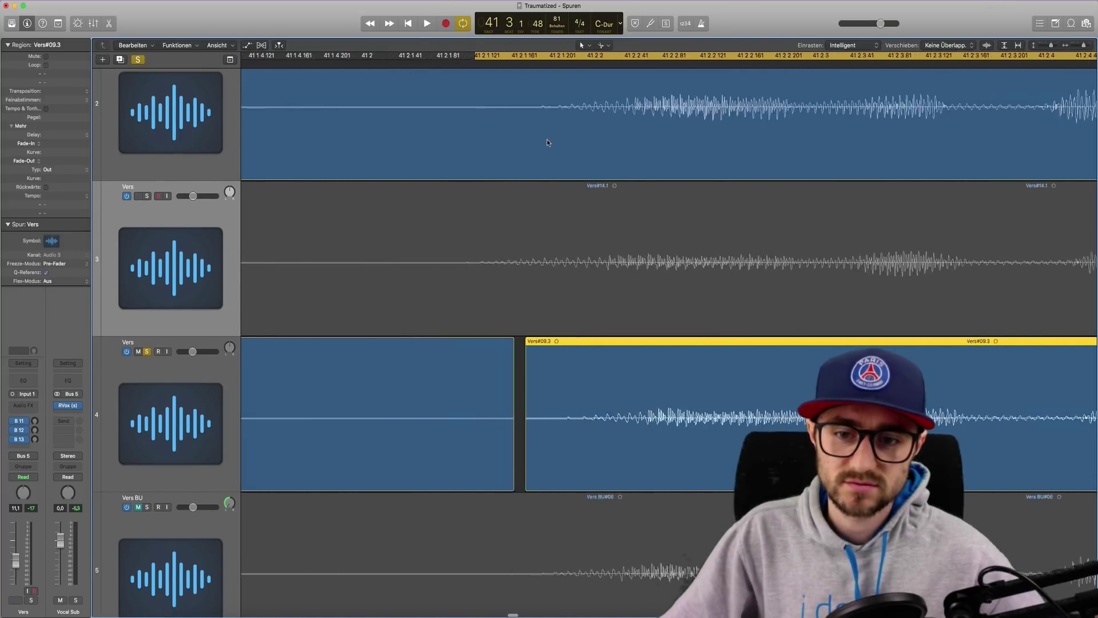
scroll(538, 135, "right", 20)
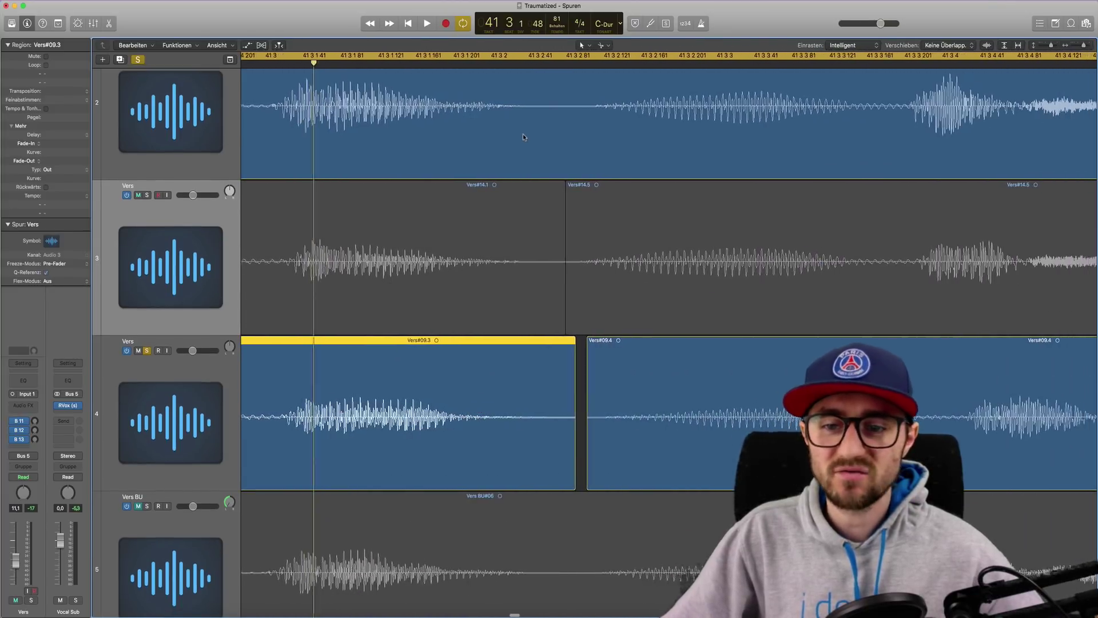
- Compare the third take's waveform with the lead take's at the syllables around 41 4 1 150 and 42 1 1 161
scroll(517, 136, "down", 10)
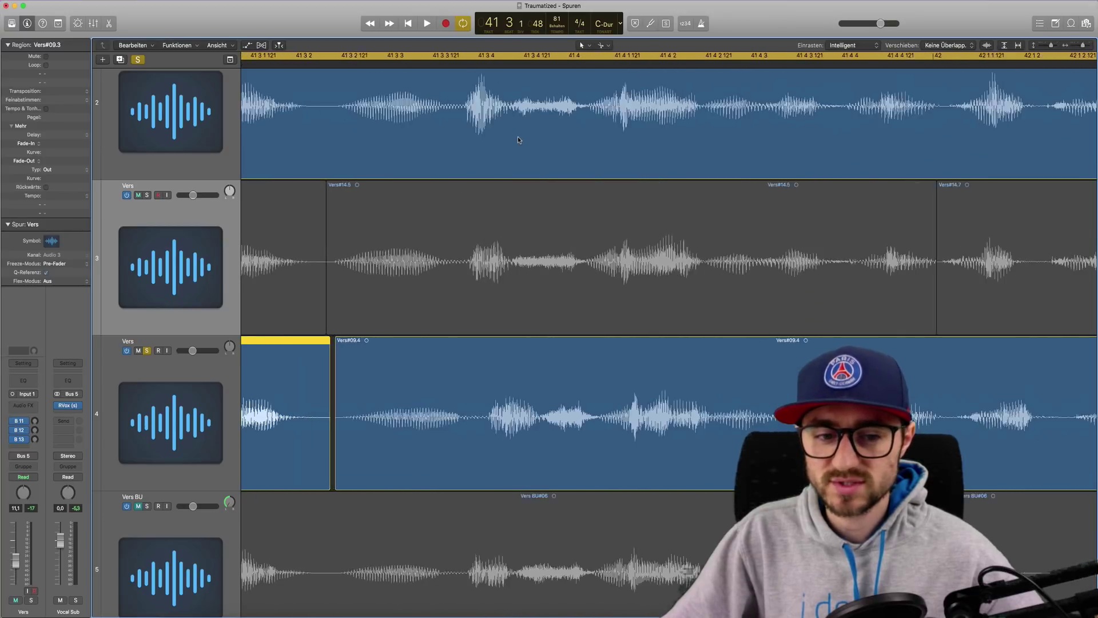
scroll(517, 136, "up", 5)
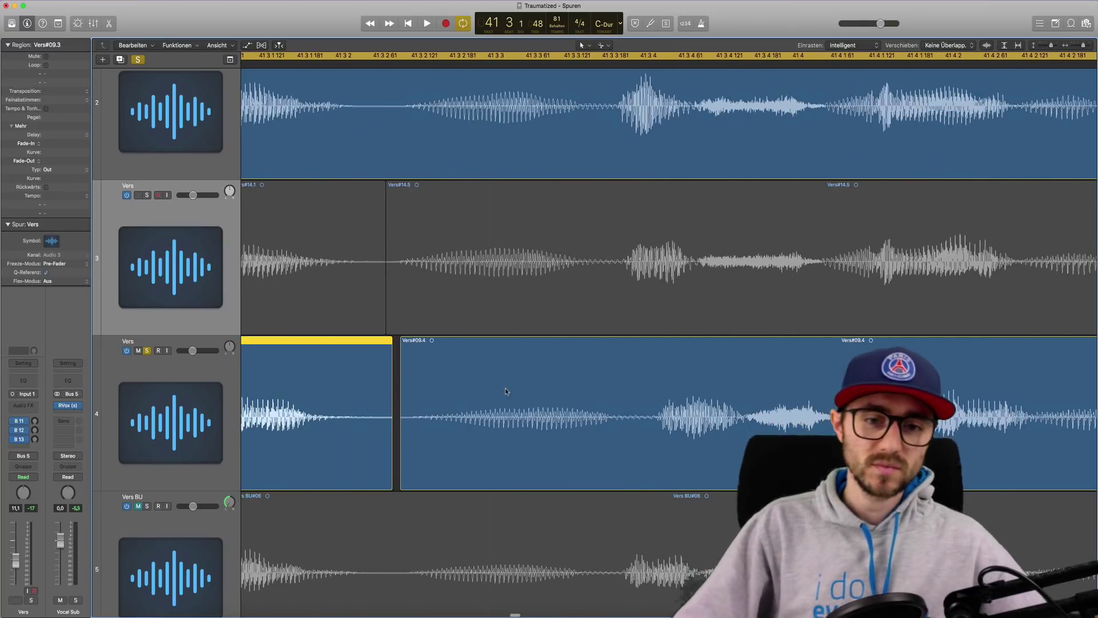
scroll(589, 403, "right", 5)
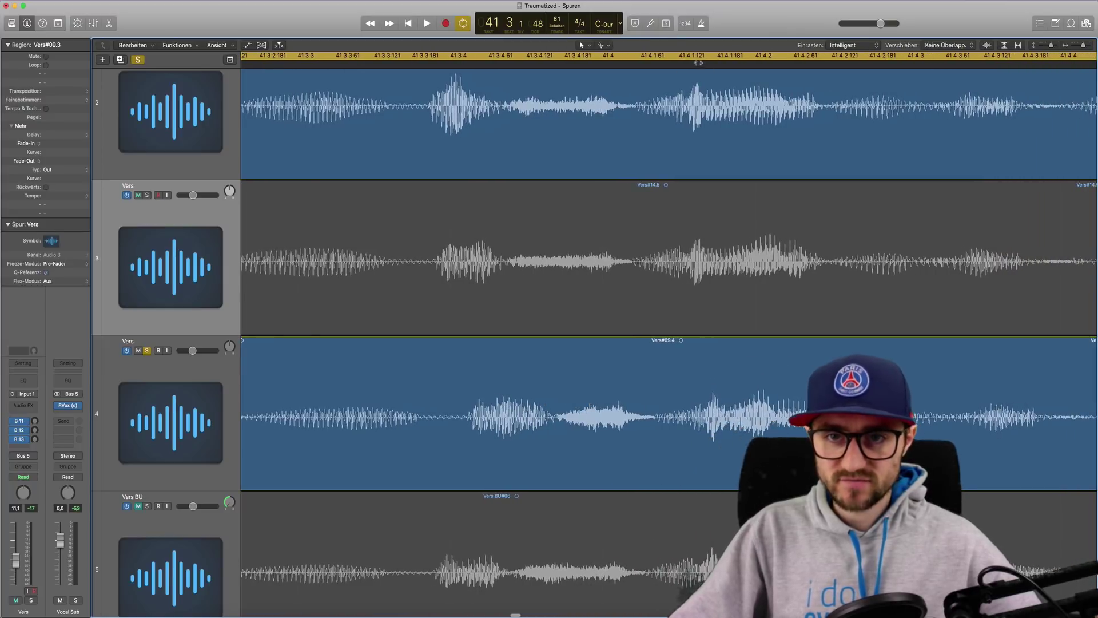
left_click(697, 63)
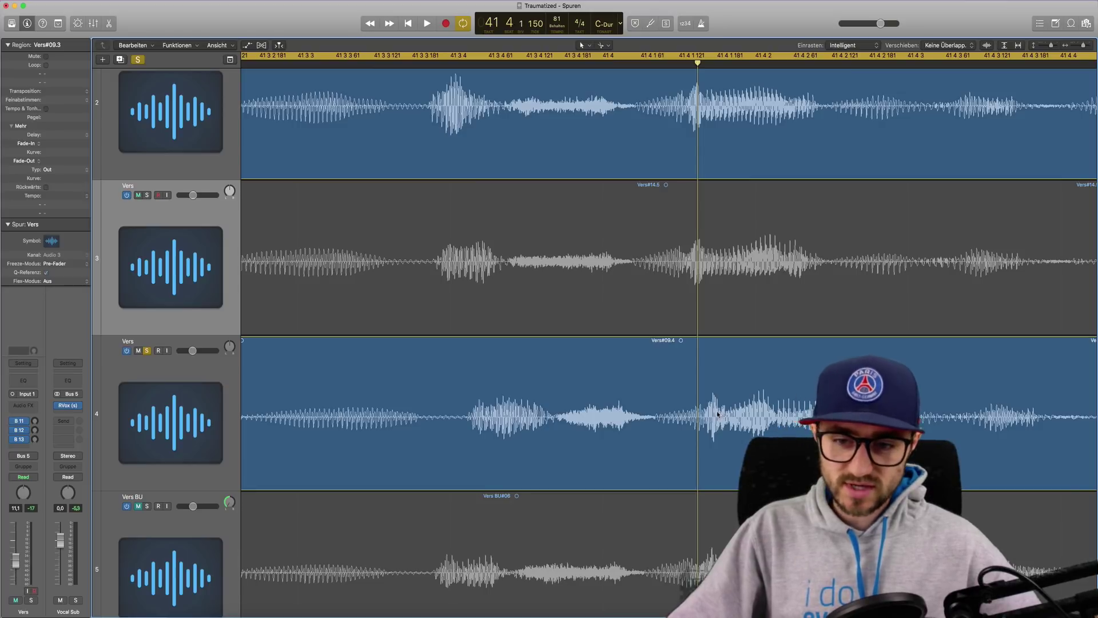
scroll(732, 415, "right", 20)
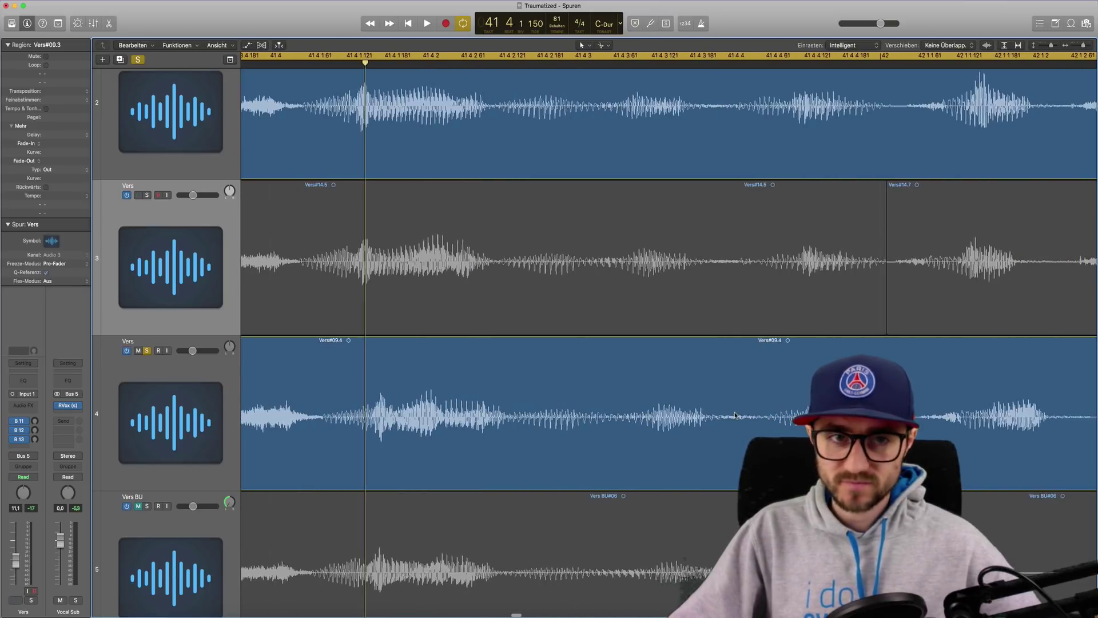
key("ctrl+m")
left_click(714, 64)
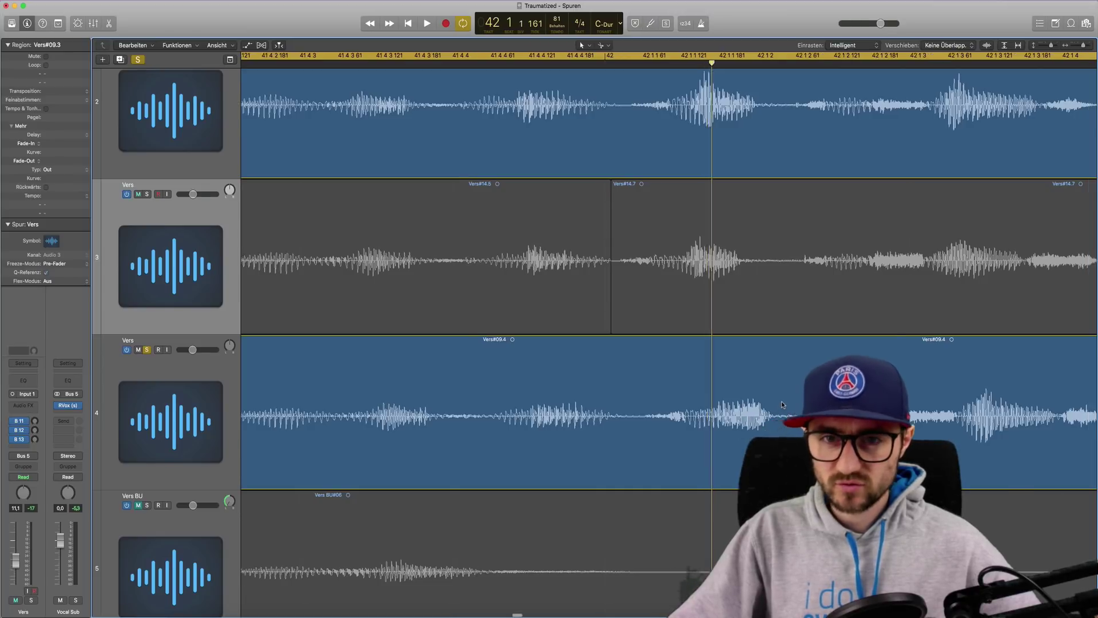
- Check the lead's syllables from 42 1 3 75 to 42 2 1 139, and split the third take in the pause just before 42 2 1 61
scroll(766, 412, "right", 14)
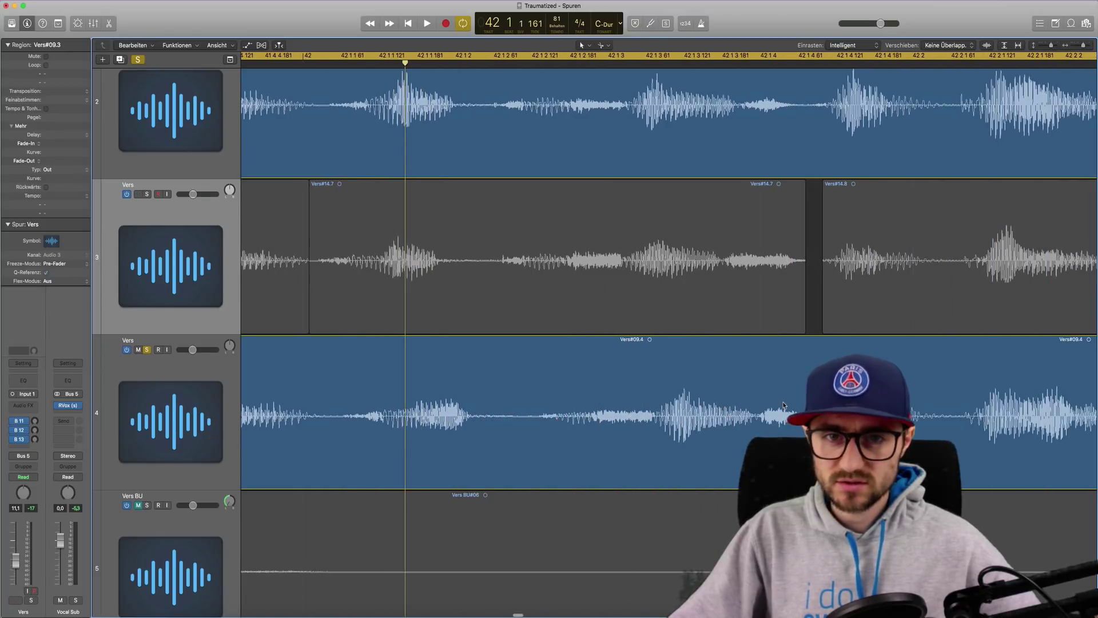
left_click(656, 64)
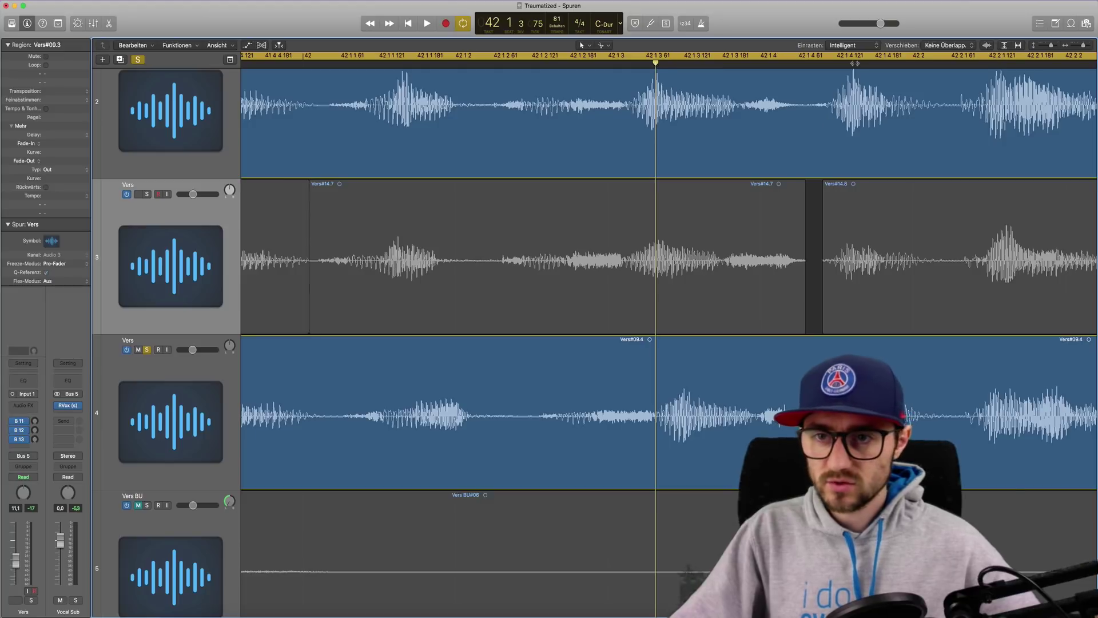
left_click(861, 65)
scroll(808, 79, "right", 14)
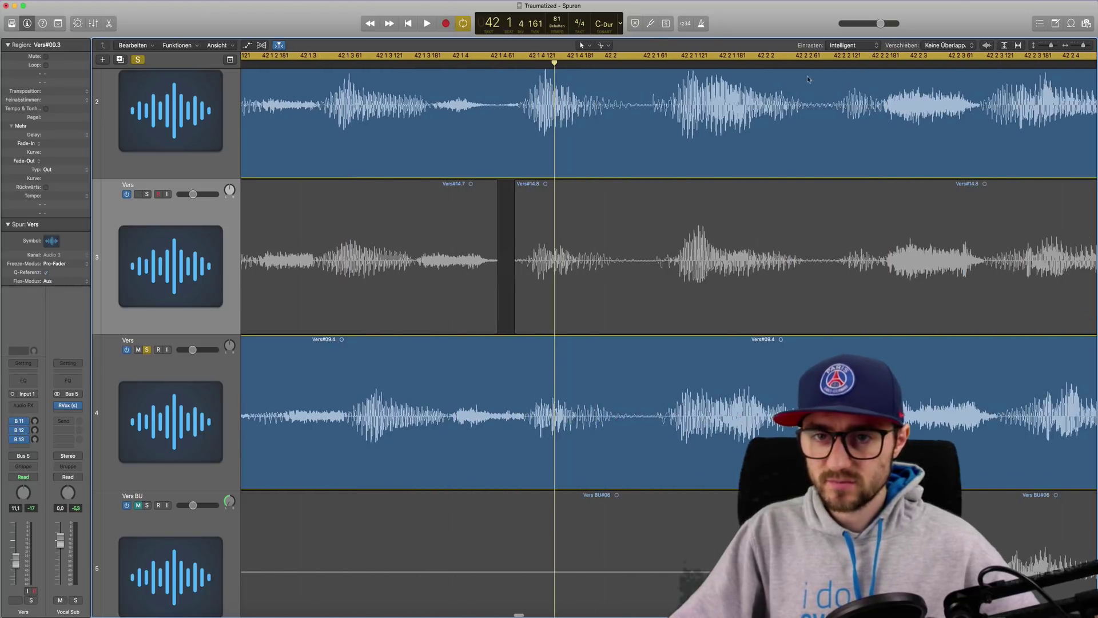
left_click(693, 62)
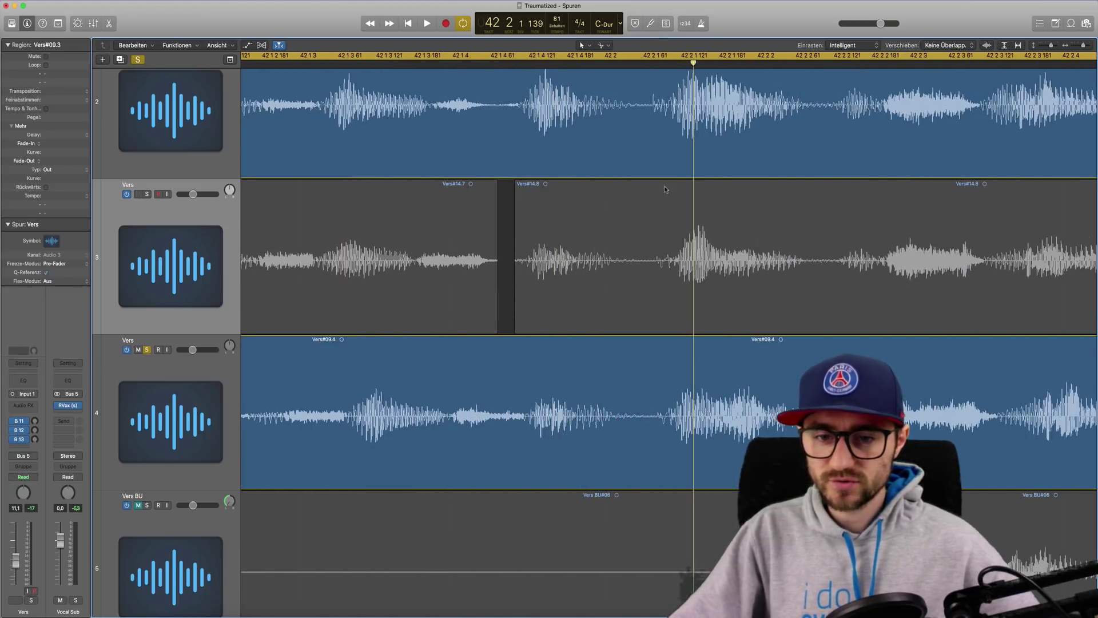
left_click(645, 416)
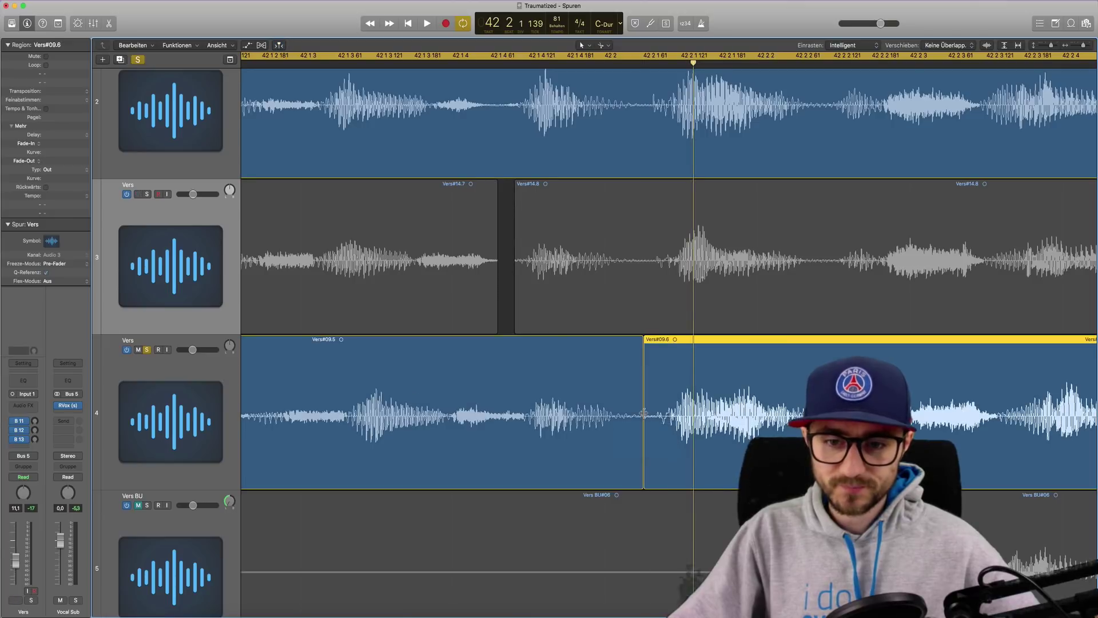
- Move the third take's region in front of the new cut slightly earlier to align its phrase with the lead take
key("super+Left")
key("super+Left")
key("super+Left")
key("super+Left")
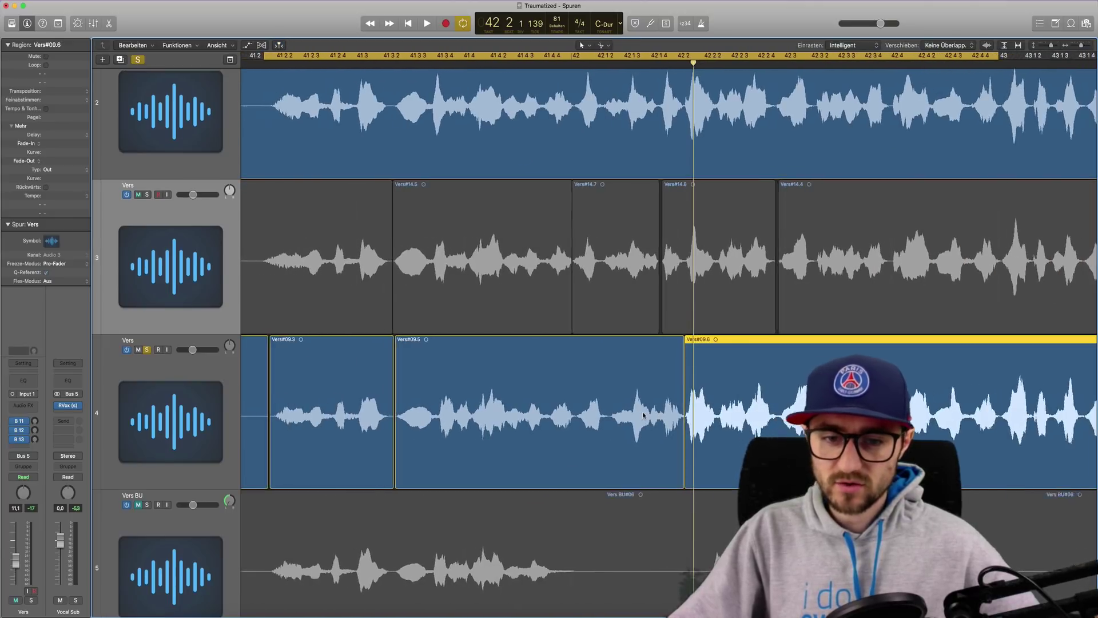
key("super+Right")
key("super+Right")
key("super+Right")
key("super+Right")
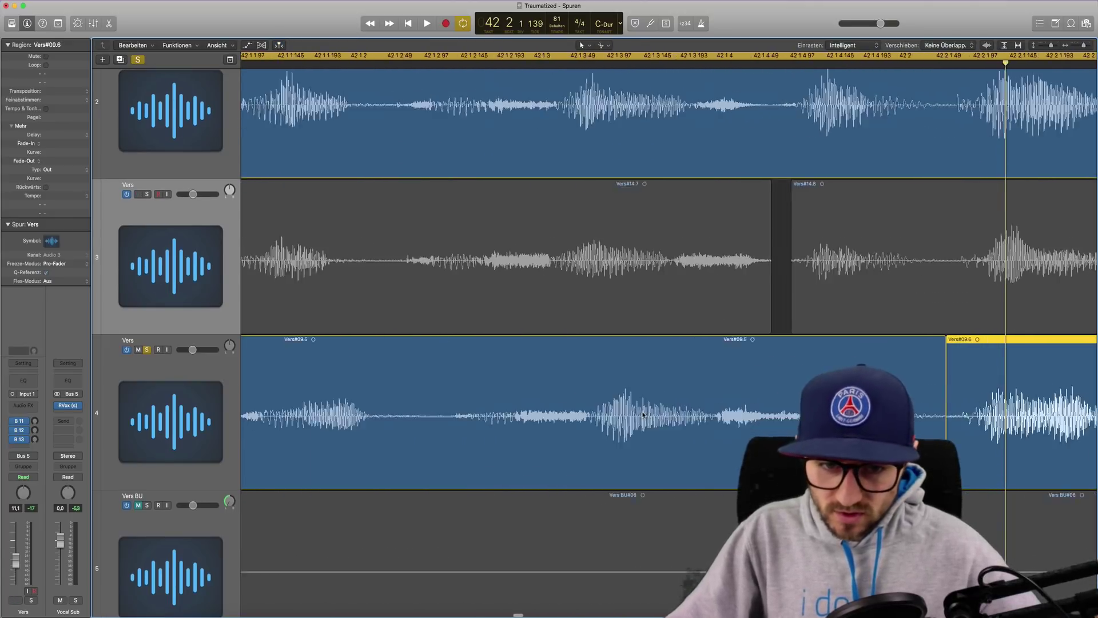
left_click_drag(661, 416, 650, 418)
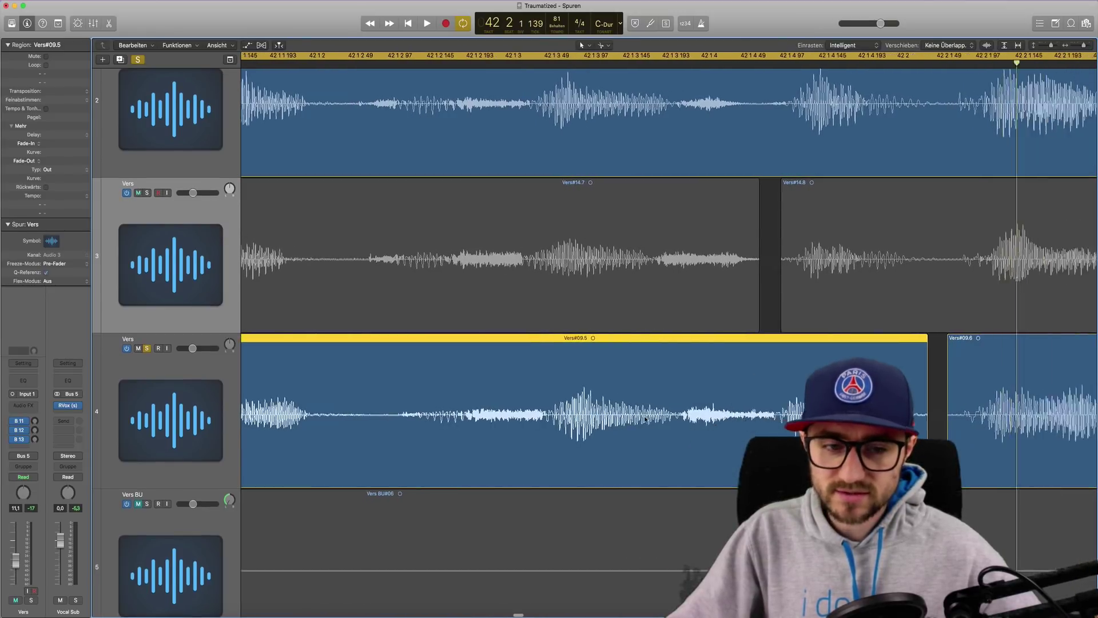
- Mark the lead's peak at 41 3 4 10, and split the third take just before that syllable at 41 3 3 236
scroll(650, 418, "left", 15)
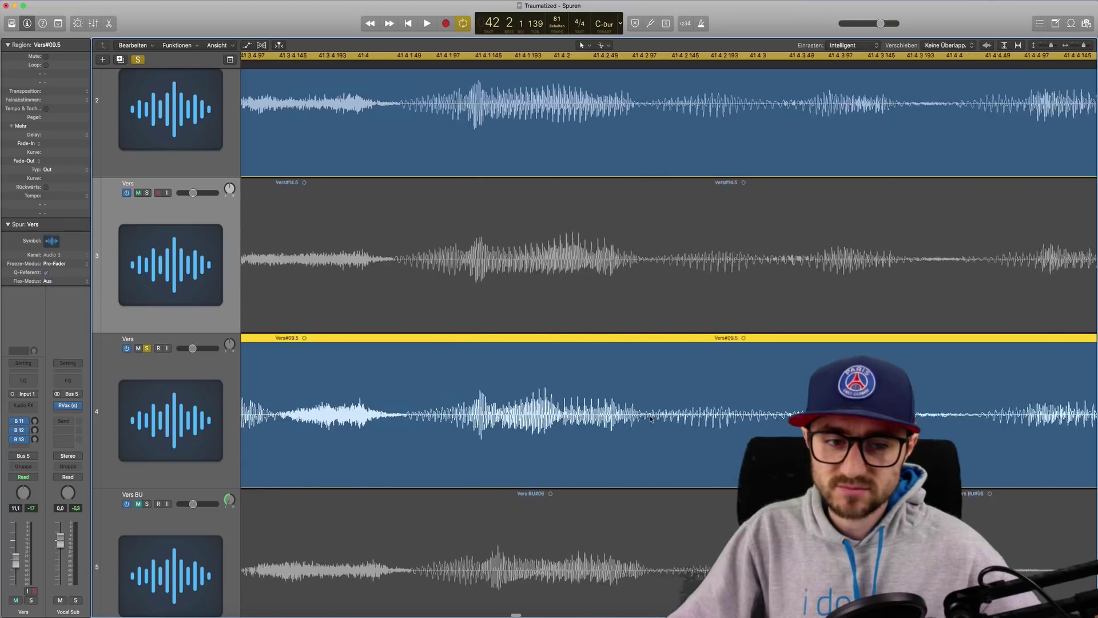
scroll(650, 418, "right", 15)
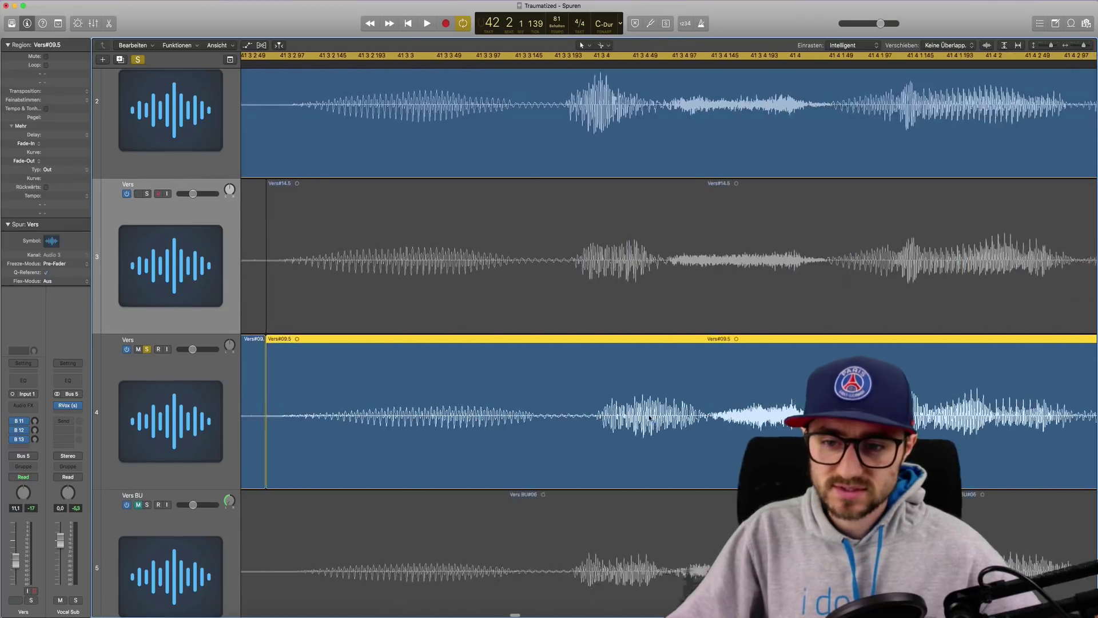
scroll(651, 418, "left", 3)
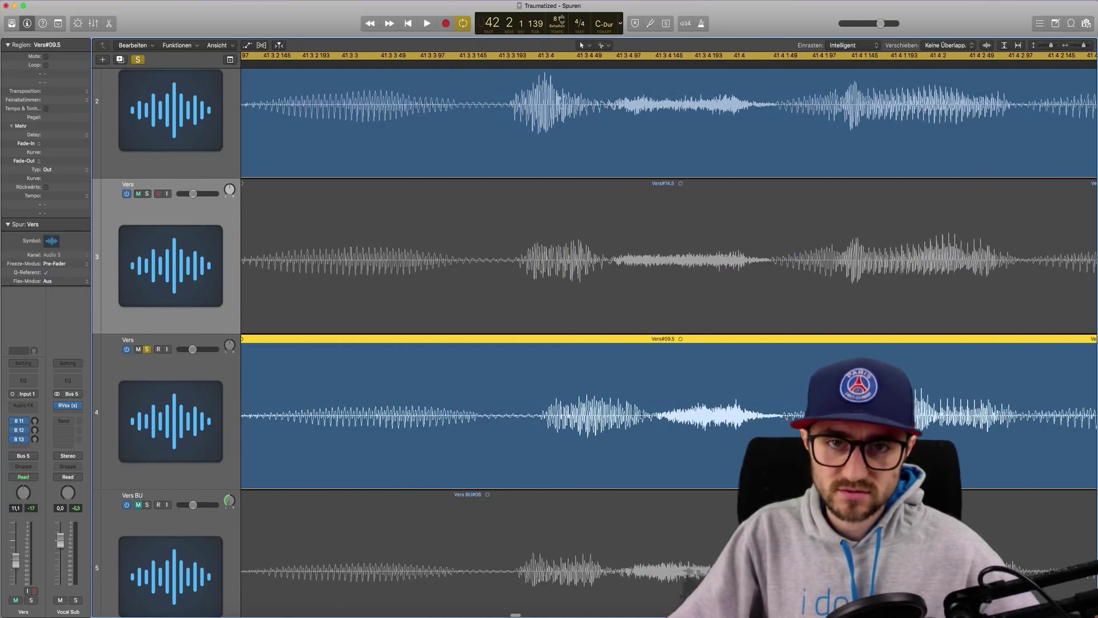
left_click(546, 63)
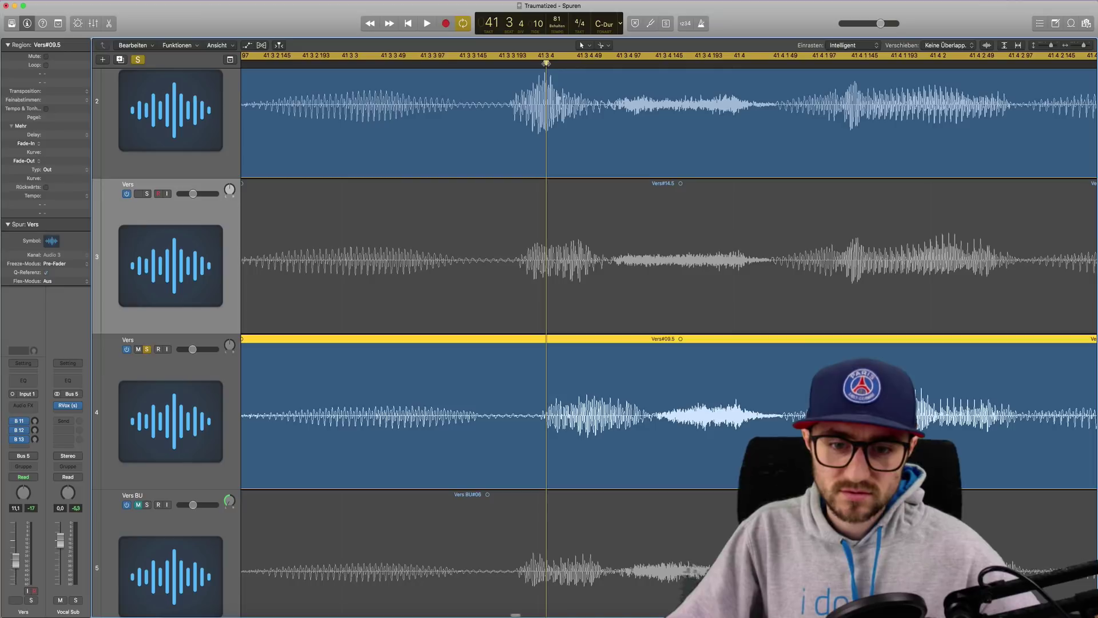
left_click(535, 420)
scroll(536, 420, "down", 1)
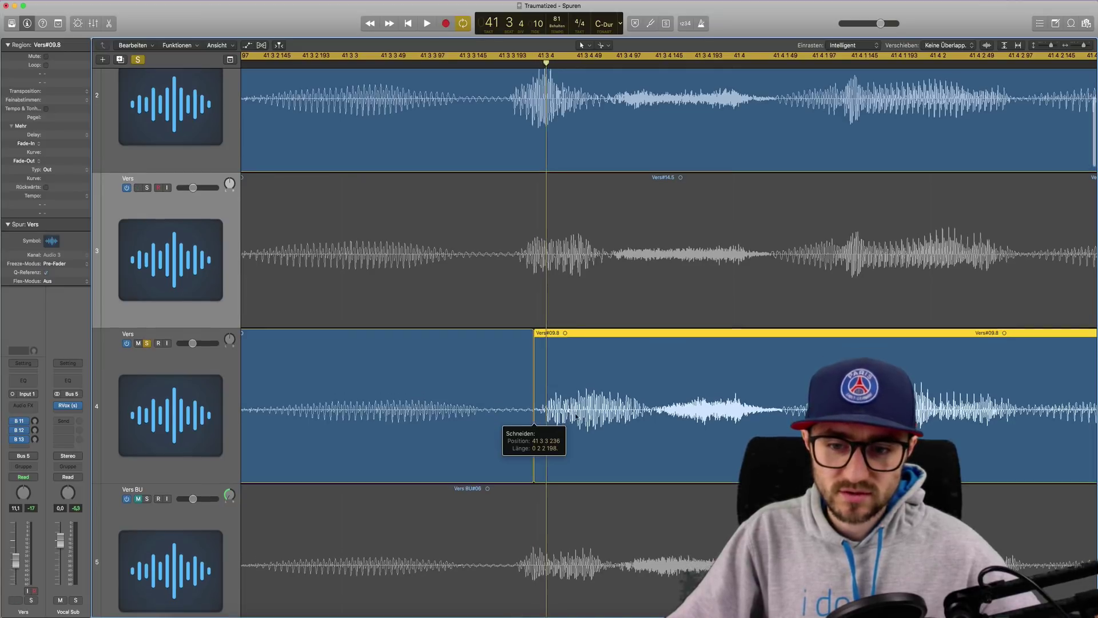
- Split the third take just before 41 4 1 49, and move the segment between the two cuts slightly earlier to match the lead's syllable
left_click(857, 74)
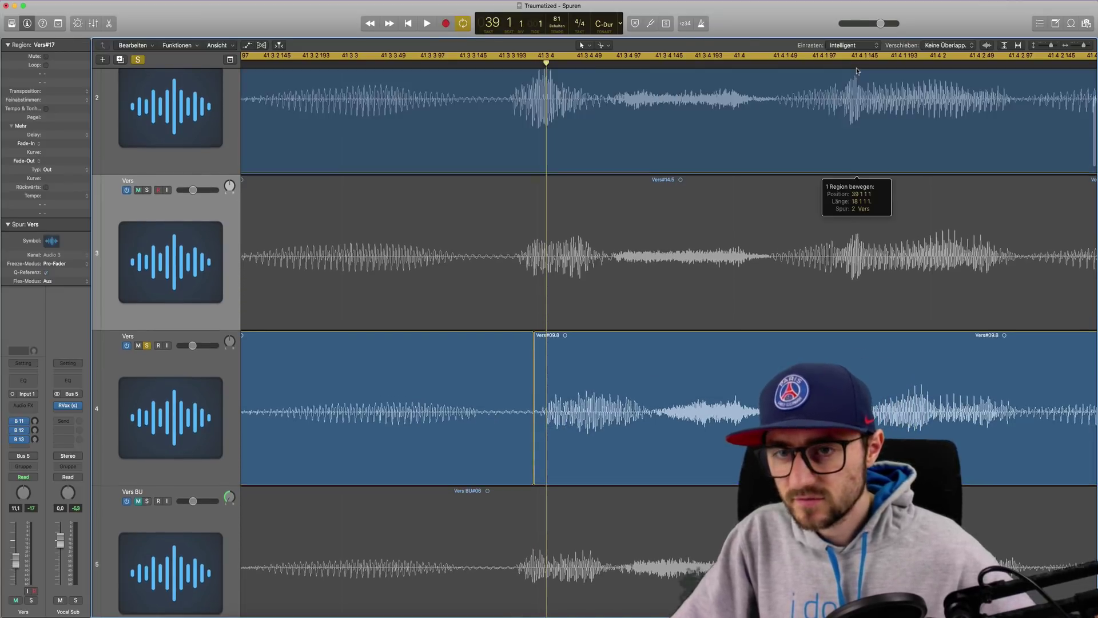
left_click(854, 63)
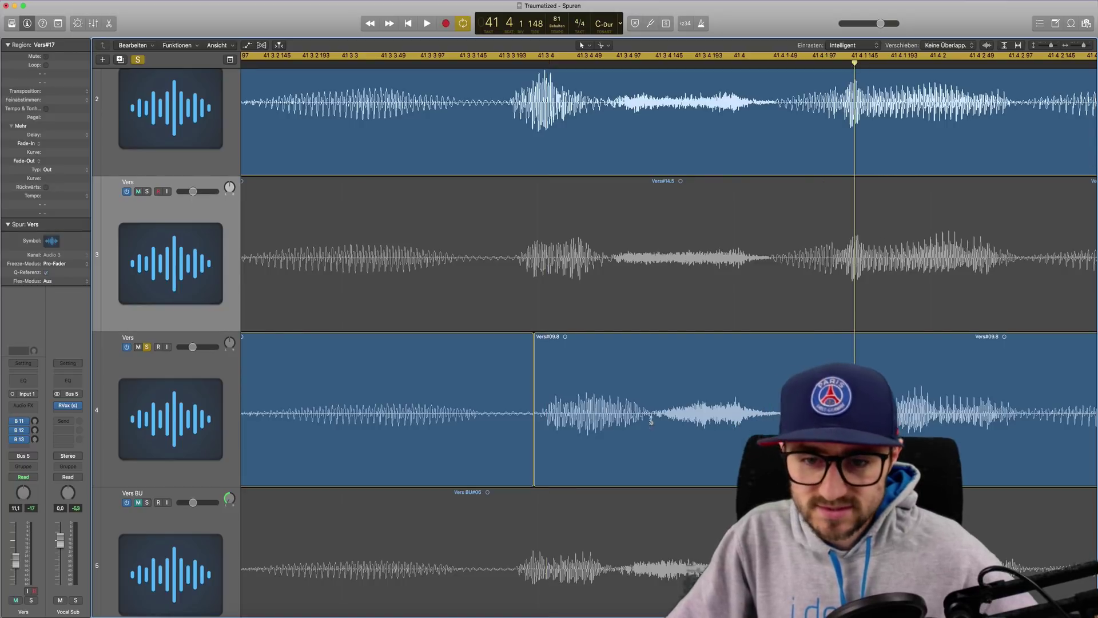
left_click(776, 421)
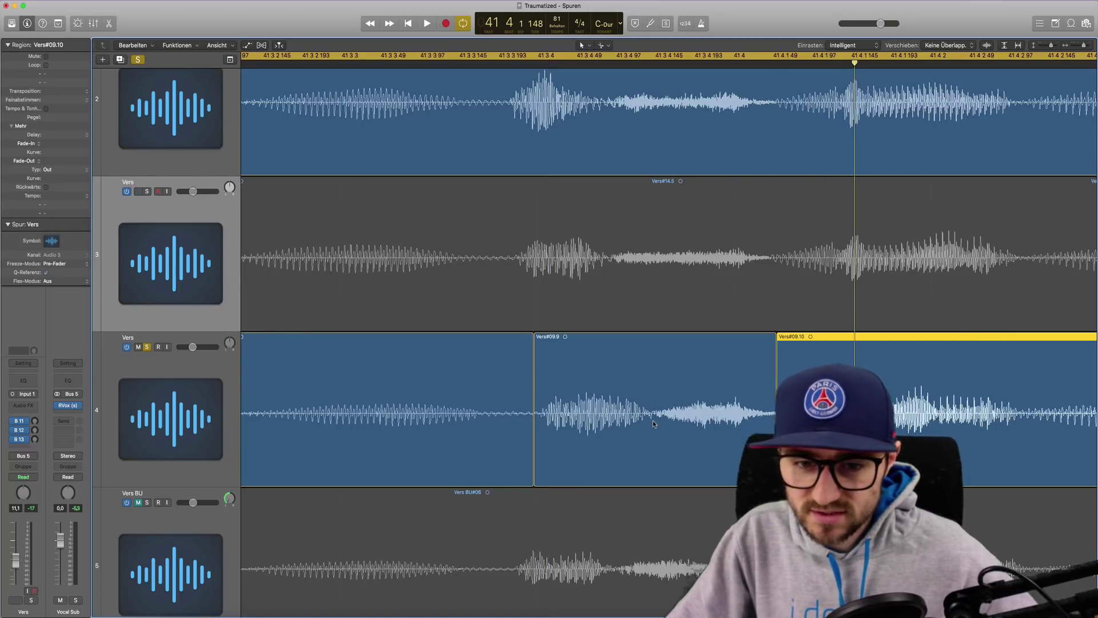
left_click_drag(653, 421, 629, 420)
key("super+Up")
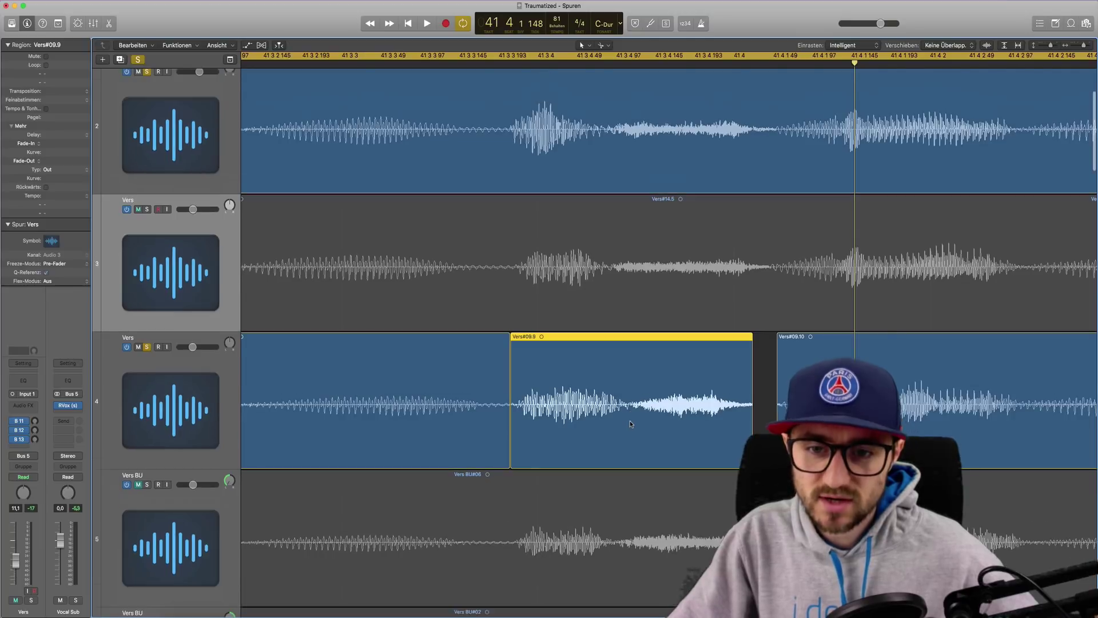
key("super+Up")
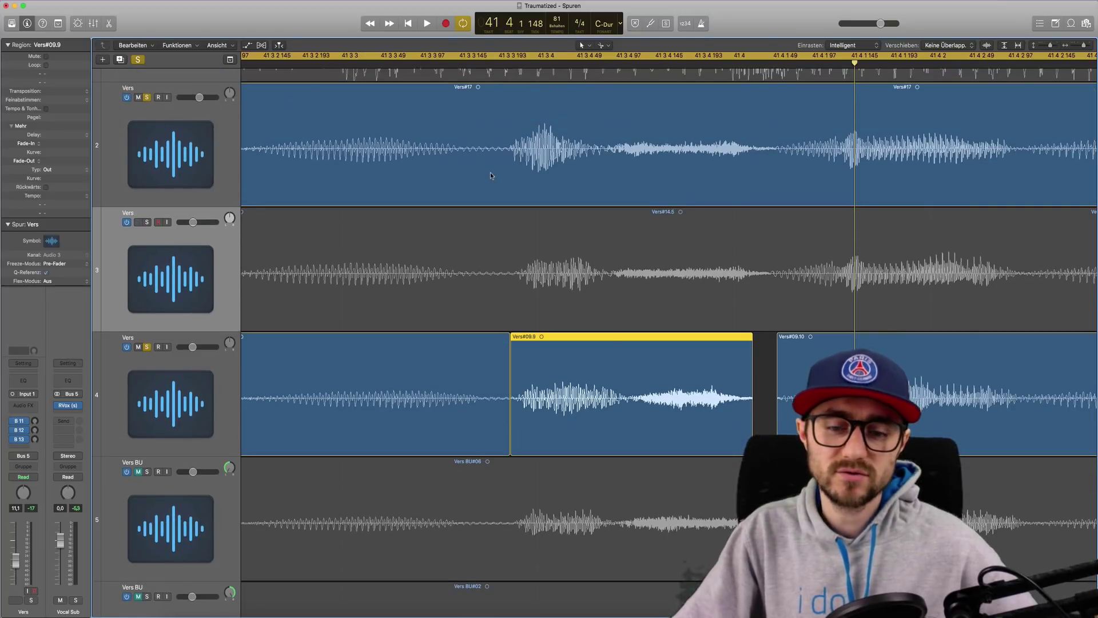
- Play back the lead and third takes together, and compare their waveforms from 41 4 to 42 3
key("space")
key("space")
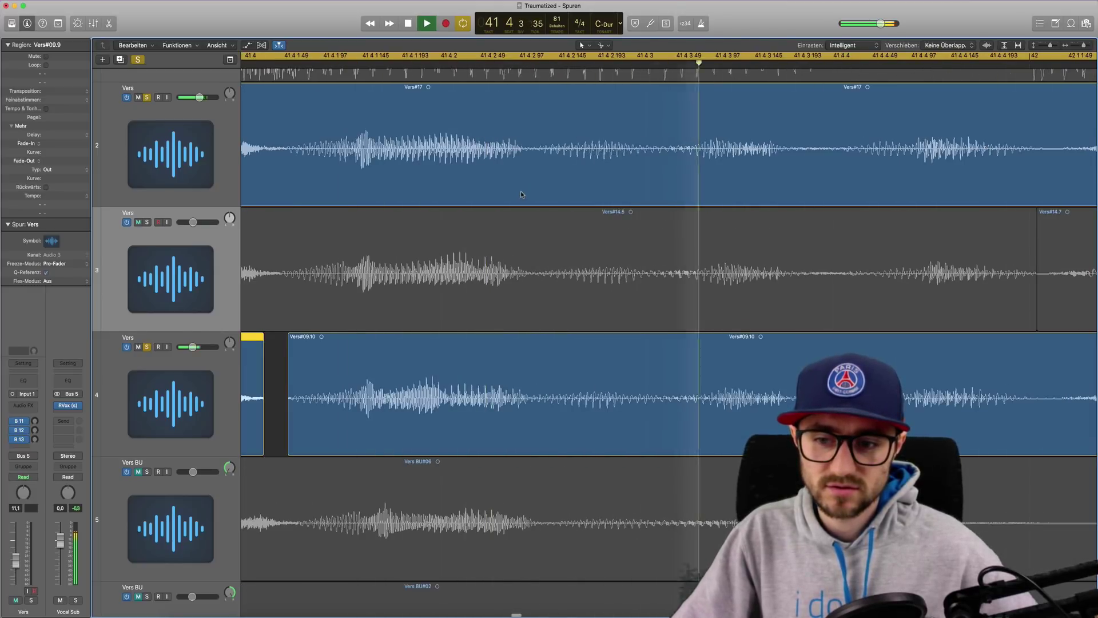
key("space")
scroll(535, 280, "left", 10)
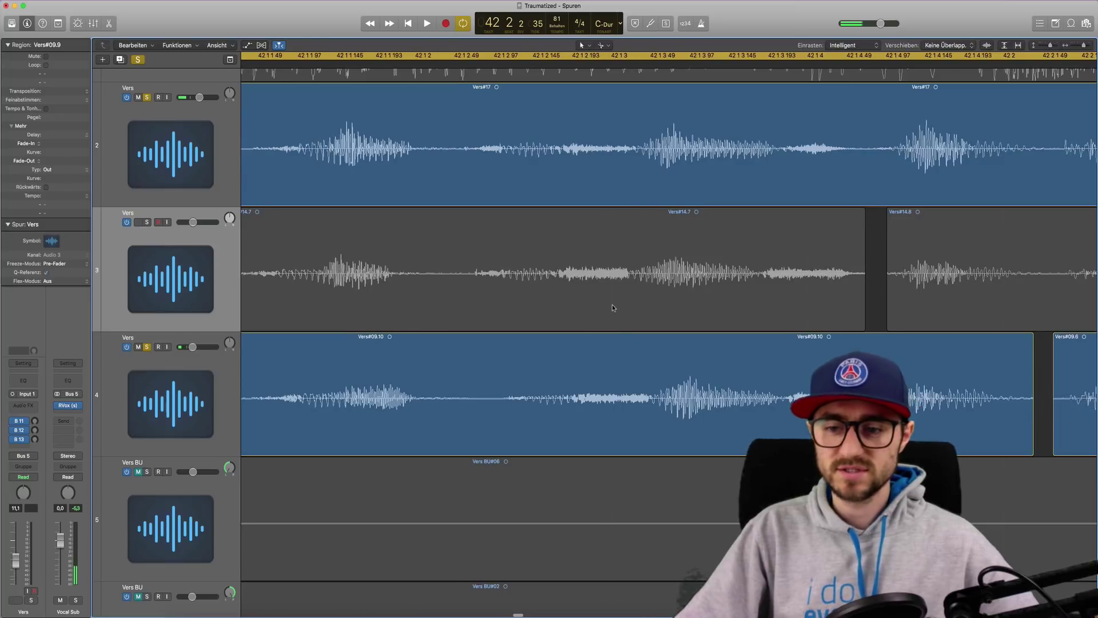
scroll(612, 307, "left", 10)
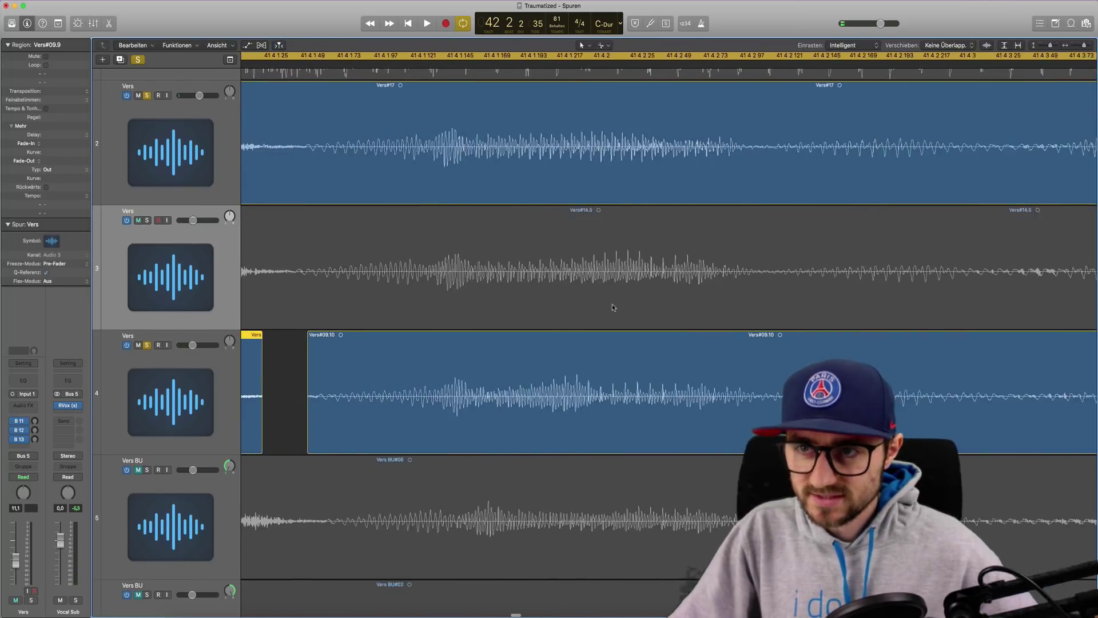
scroll(611, 307, "right", 10)
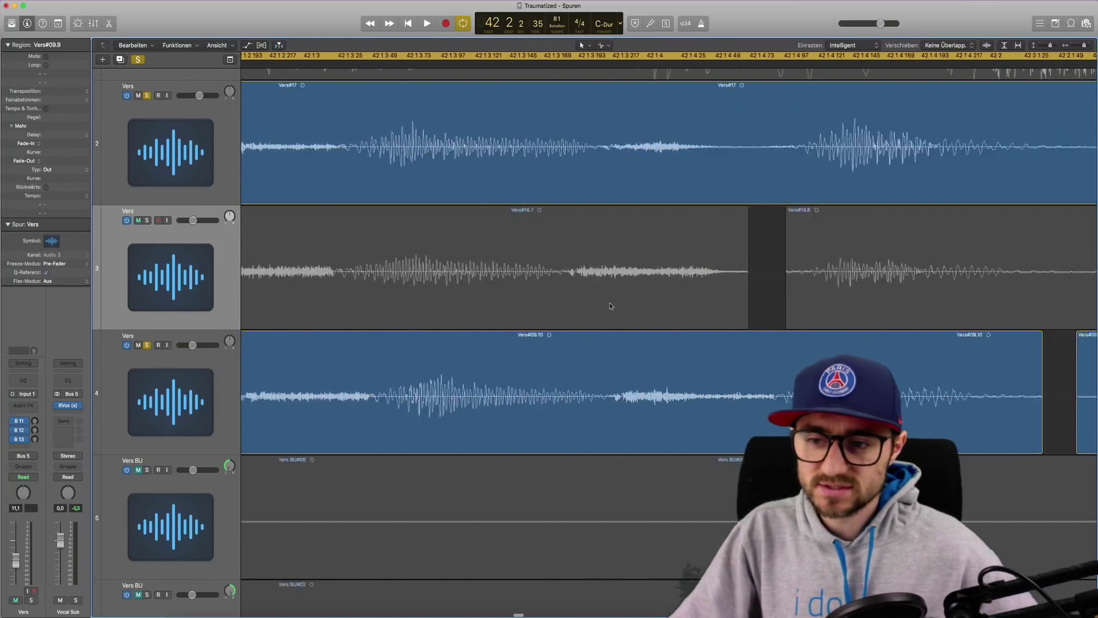
scroll(610, 306, "right", 10)
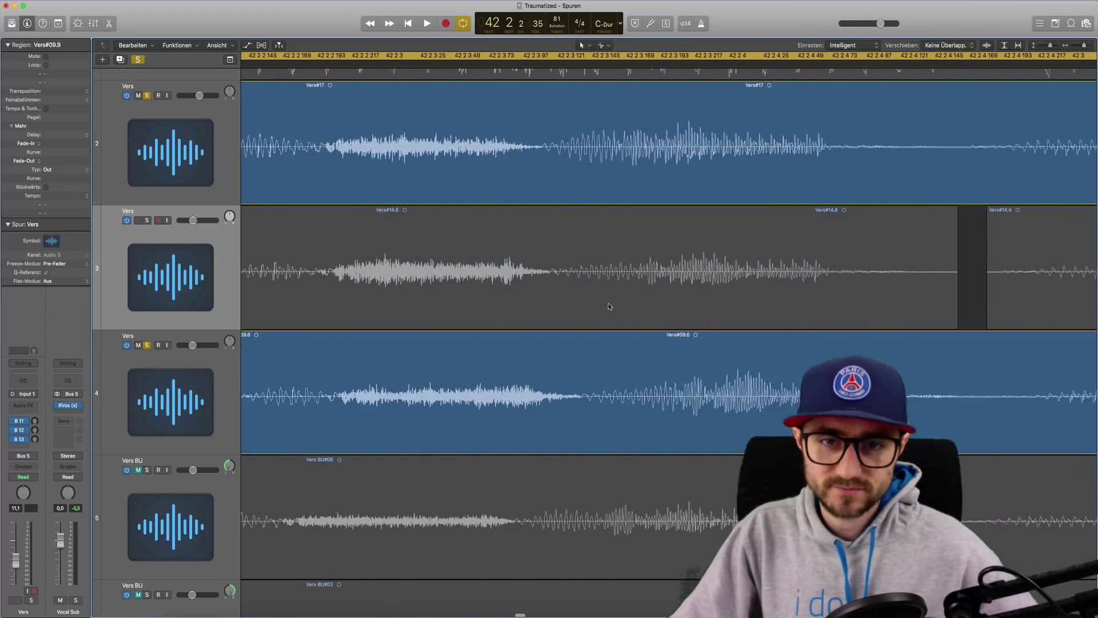
scroll(607, 304, "right", 10)
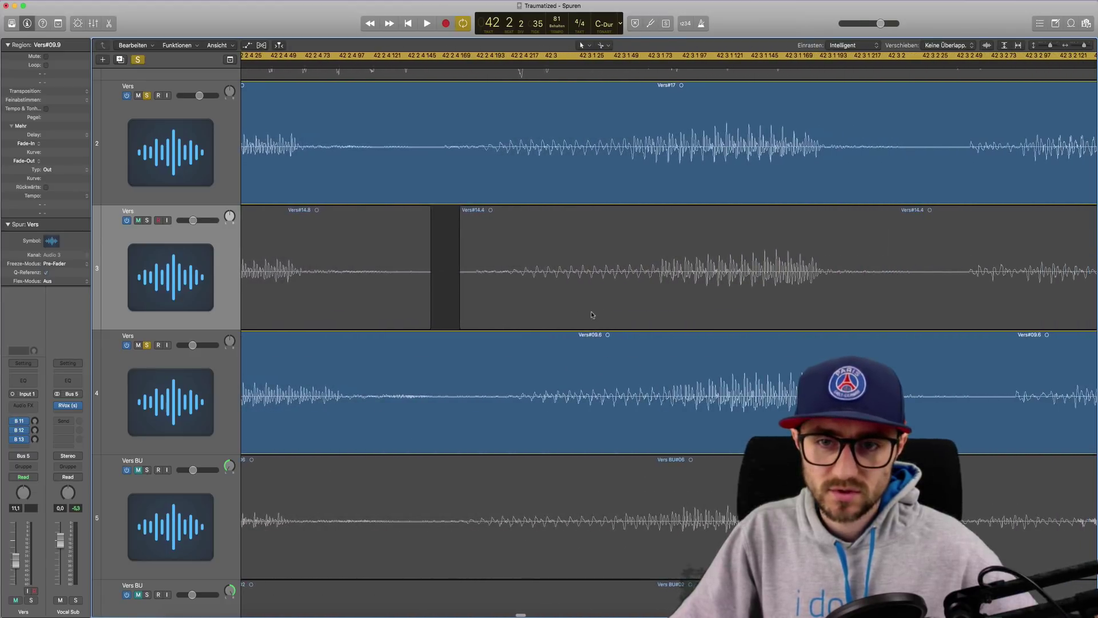
- Split the third take in the pause just before 42 3 2 73, and compare the following syllables with the lead's up to 42 4
scroll(692, 150, "right", 5)
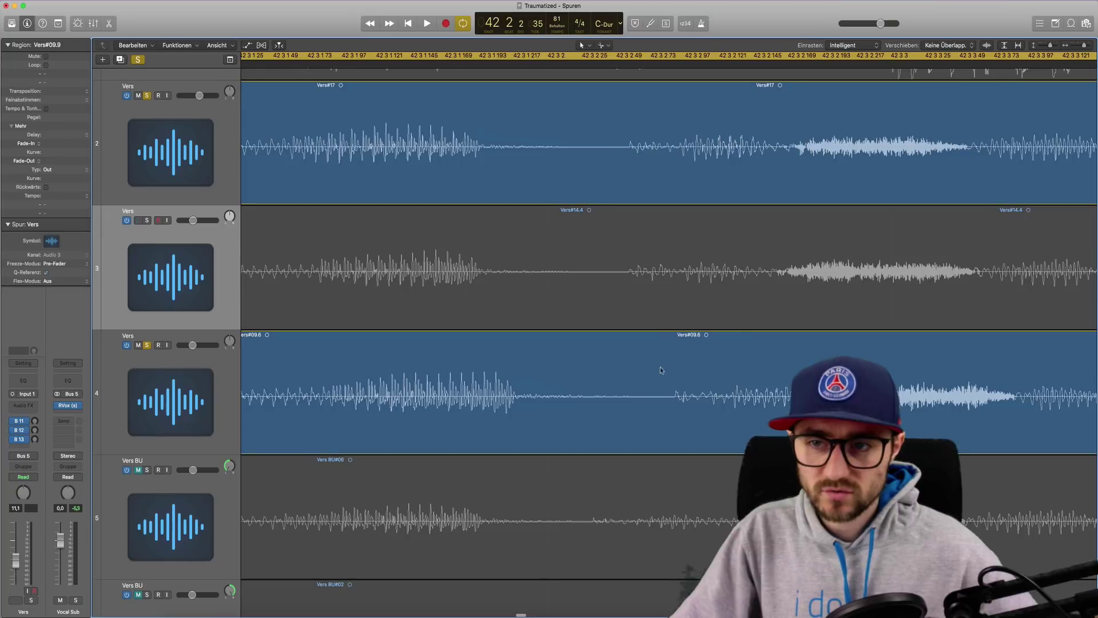
scroll(660, 370, "right", 5)
scroll(732, 290, "right", 3)
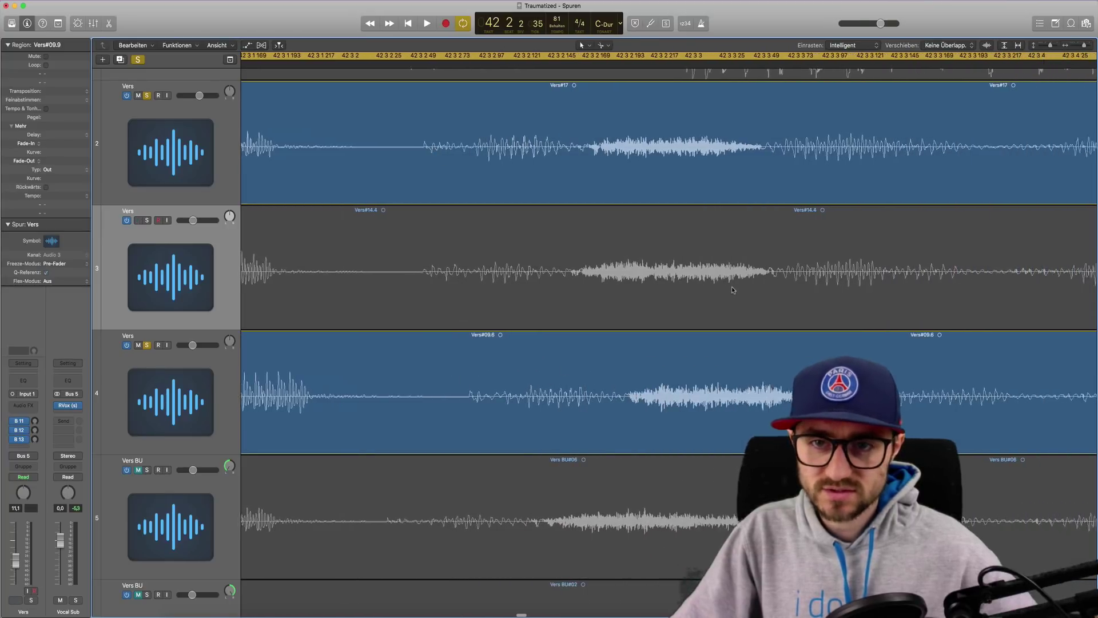
scroll(732, 289, "left", 2)
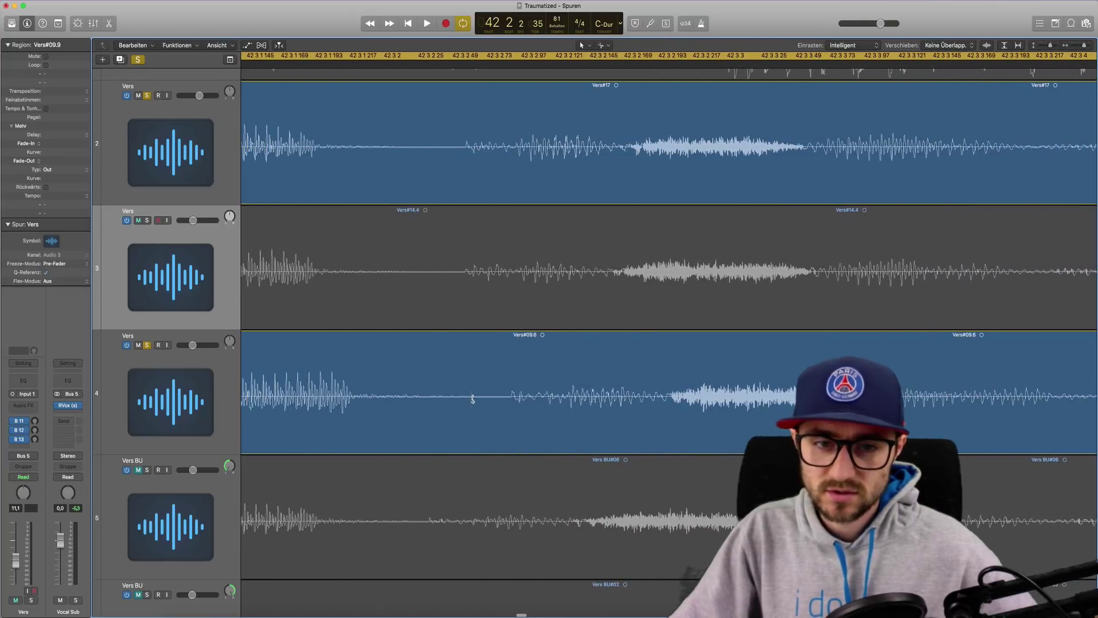
left_click(492, 396)
scroll(572, 395, "right", 10)
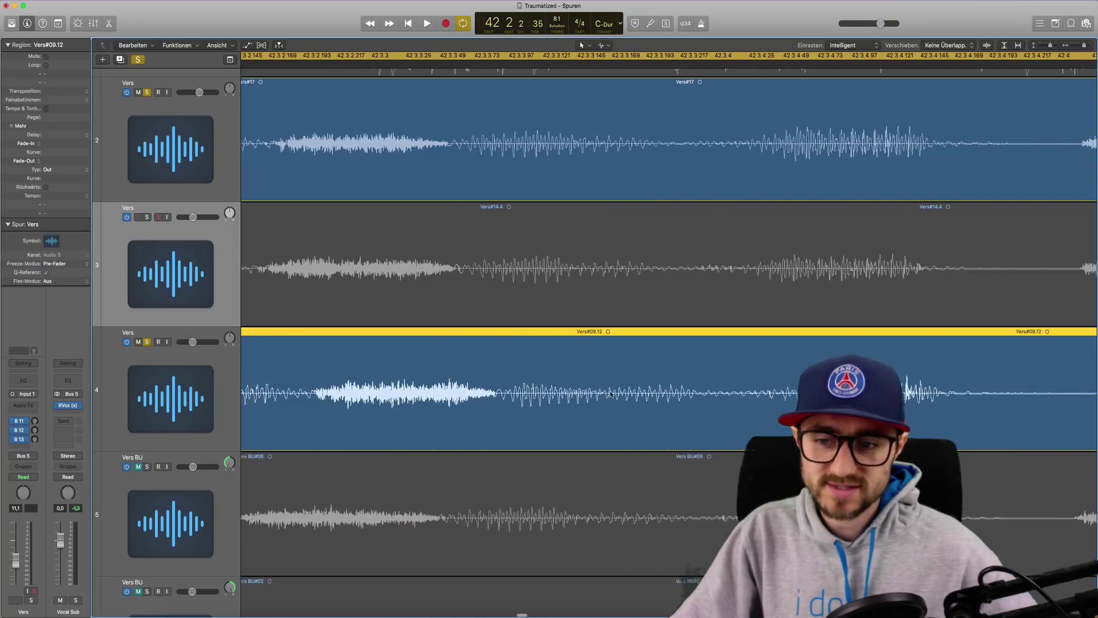
scroll(610, 394, "right", 4)
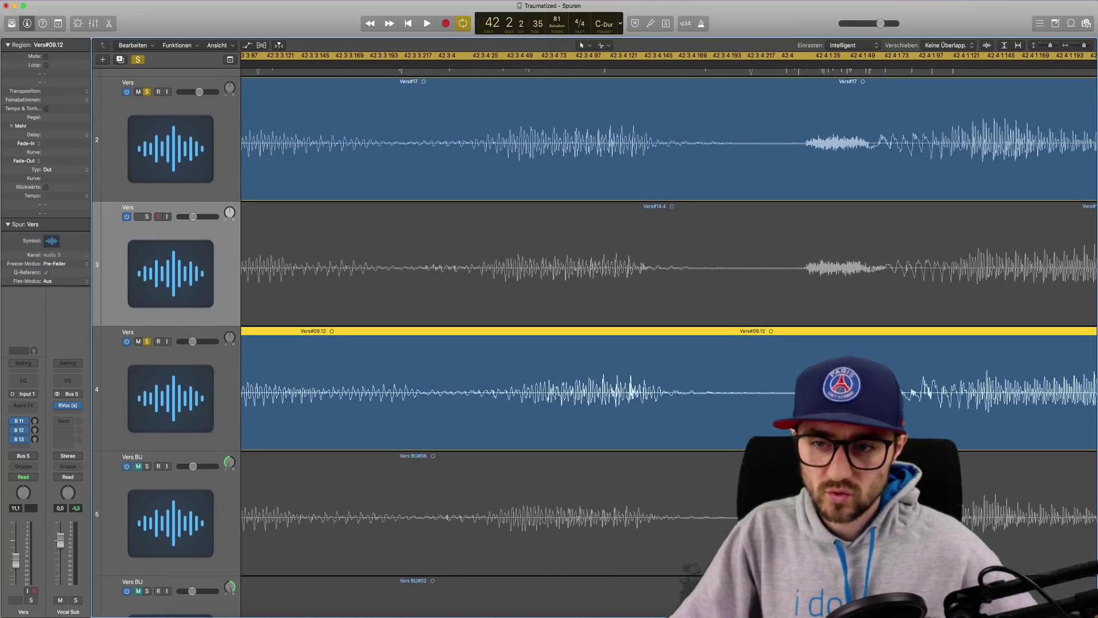
- Split the third take in the pause near 42 4 2 121, and move the segment before the cut slightly earlier to match the lead
scroll(606, 389, "right", 15)
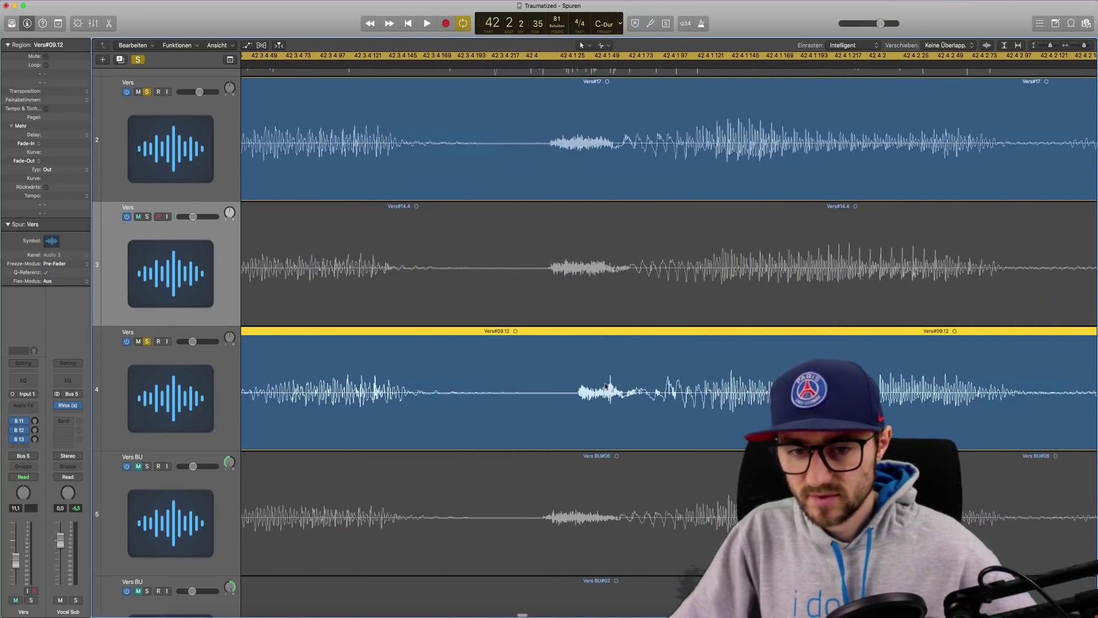
scroll(606, 386, "right", 20)
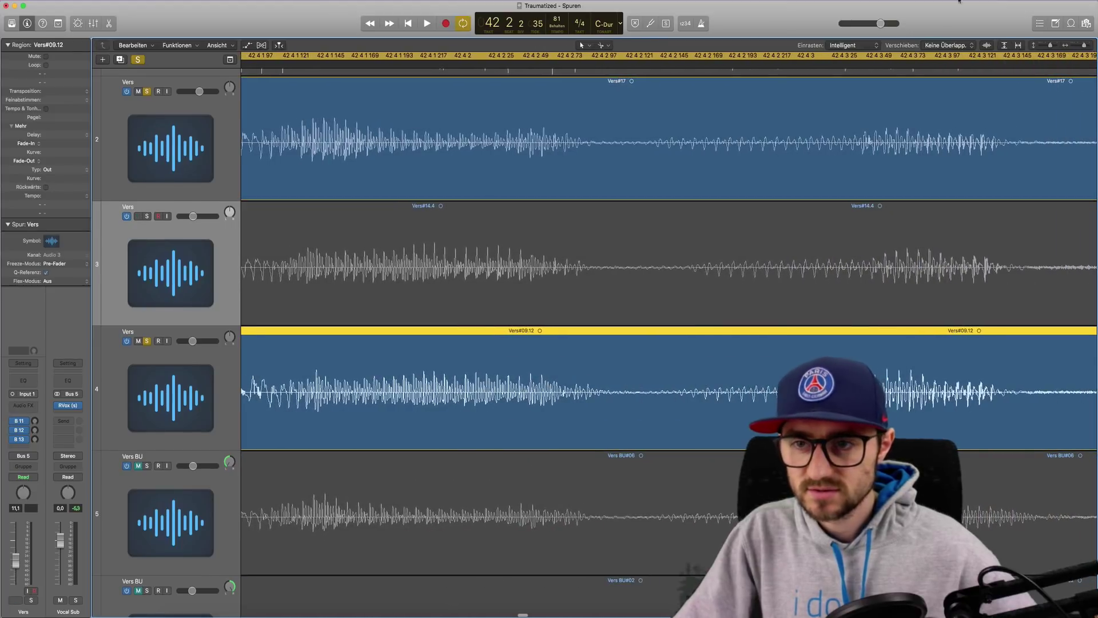
left_click(894, 62)
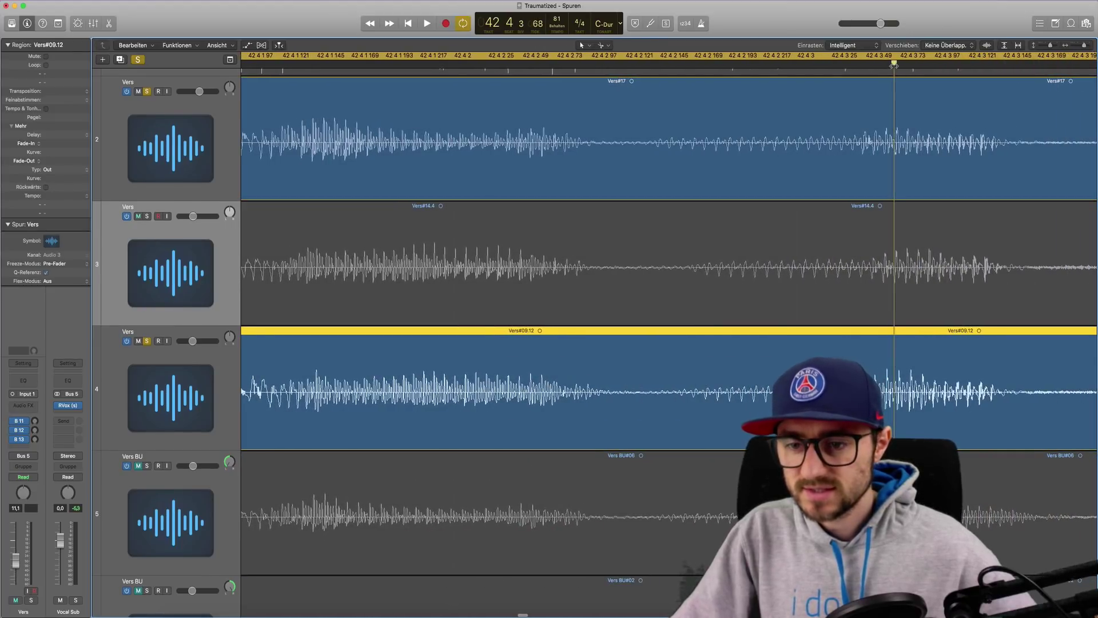
left_click(639, 397)
scroll(633, 395, "left", 20)
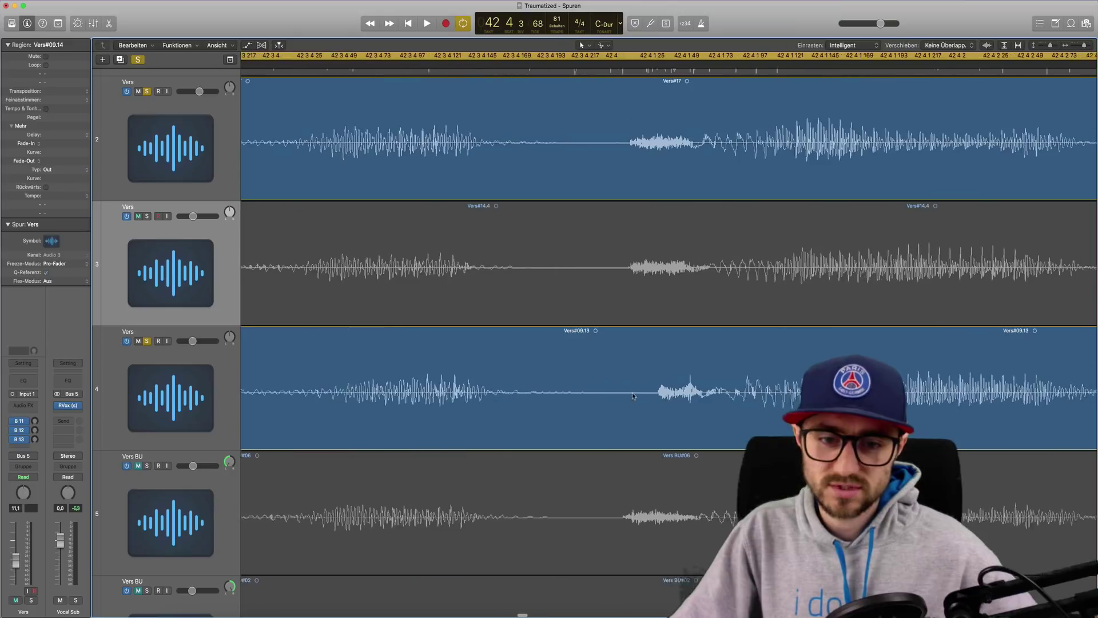
left_click_drag(632, 395, 613, 395)
scroll(612, 395, "right", 6)
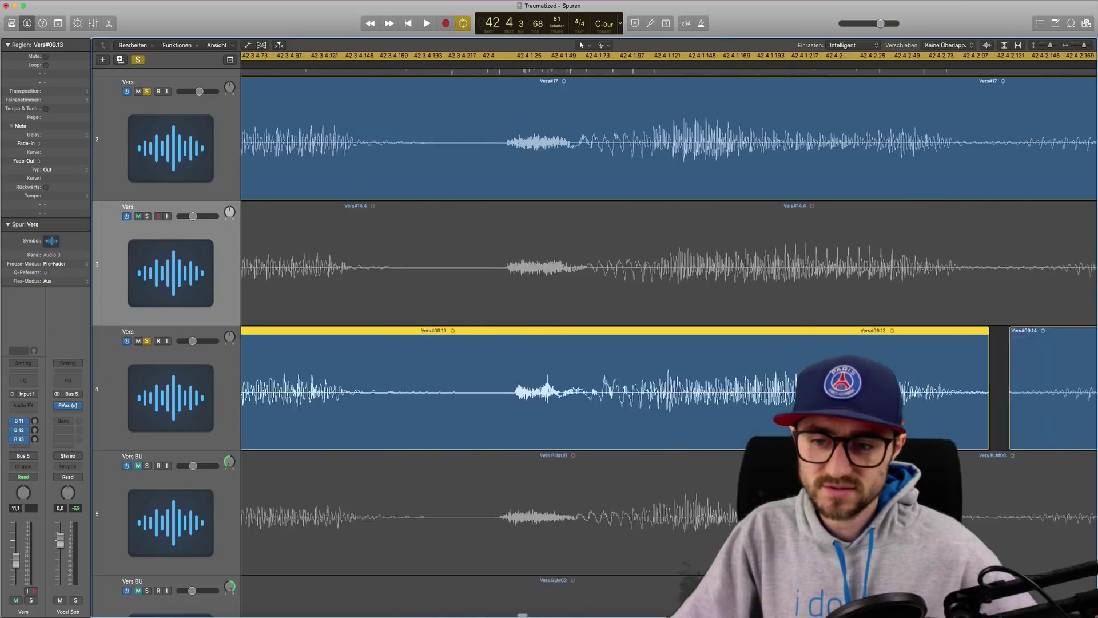
- Compare the third take's following syllables with the lead's up to 43 1, and play back both takes over the edited passage from 41 2
scroll(669, 343, "right", 20)
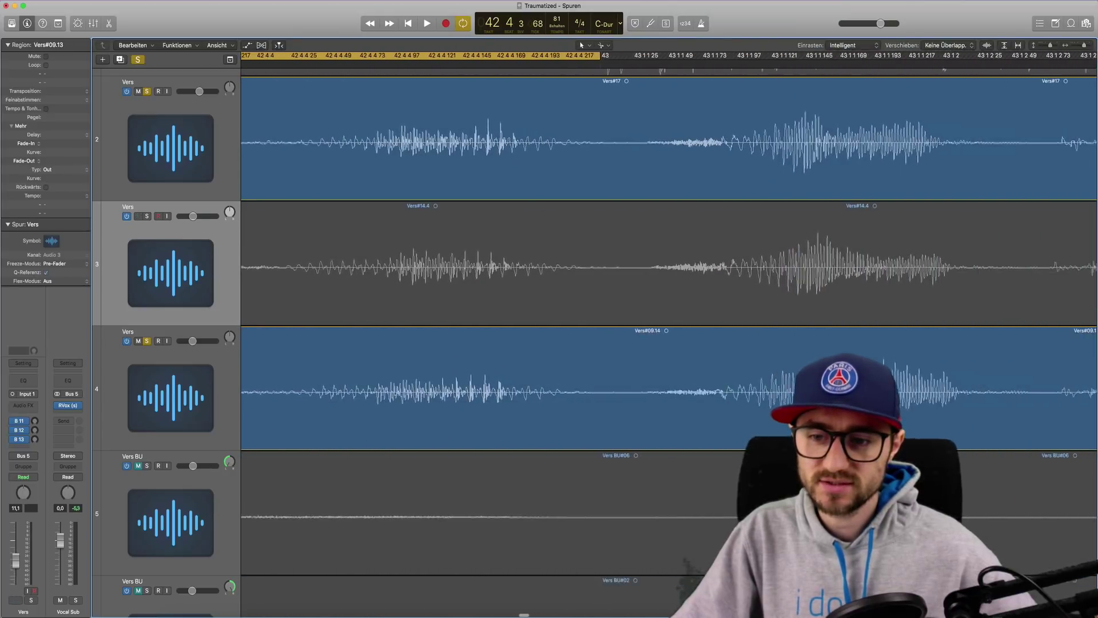
scroll(627, 311, "left", 20)
key("ctrl+m")
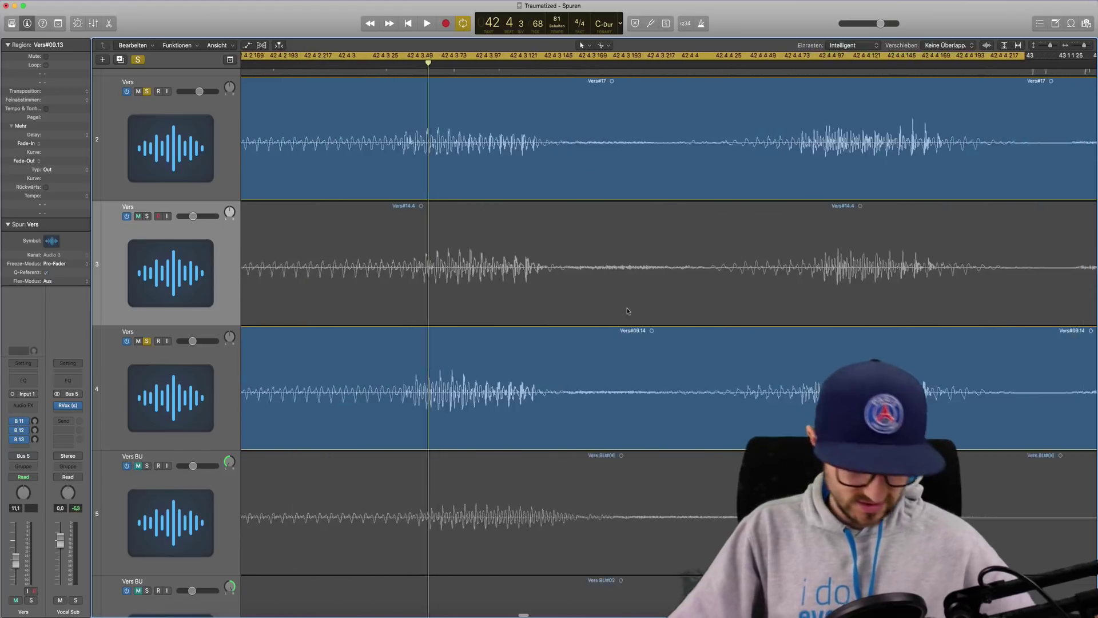
scroll(627, 310, "left", 2)
key("super+Up")
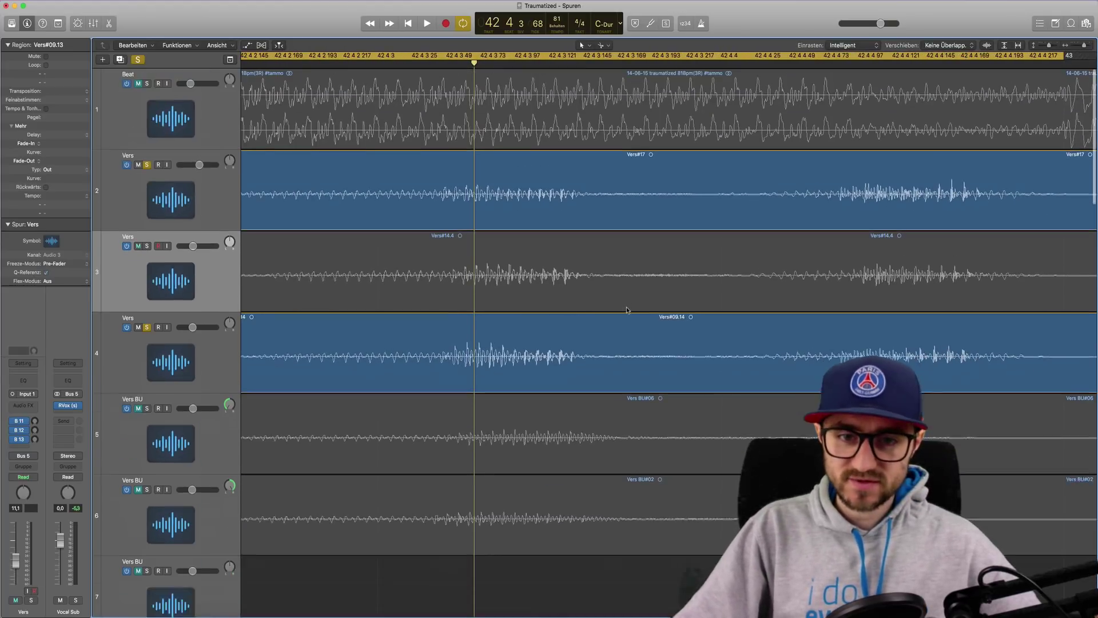
key("super+Left")
key("super+Left")
key("super+Left")
scroll(627, 309, "left", 20)
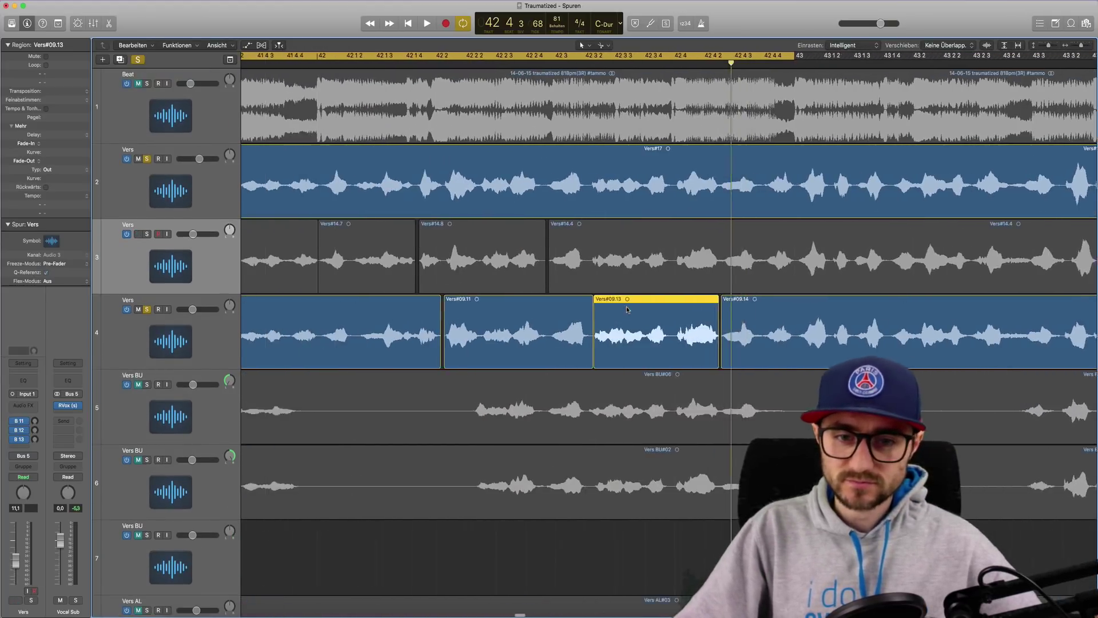
key("space")
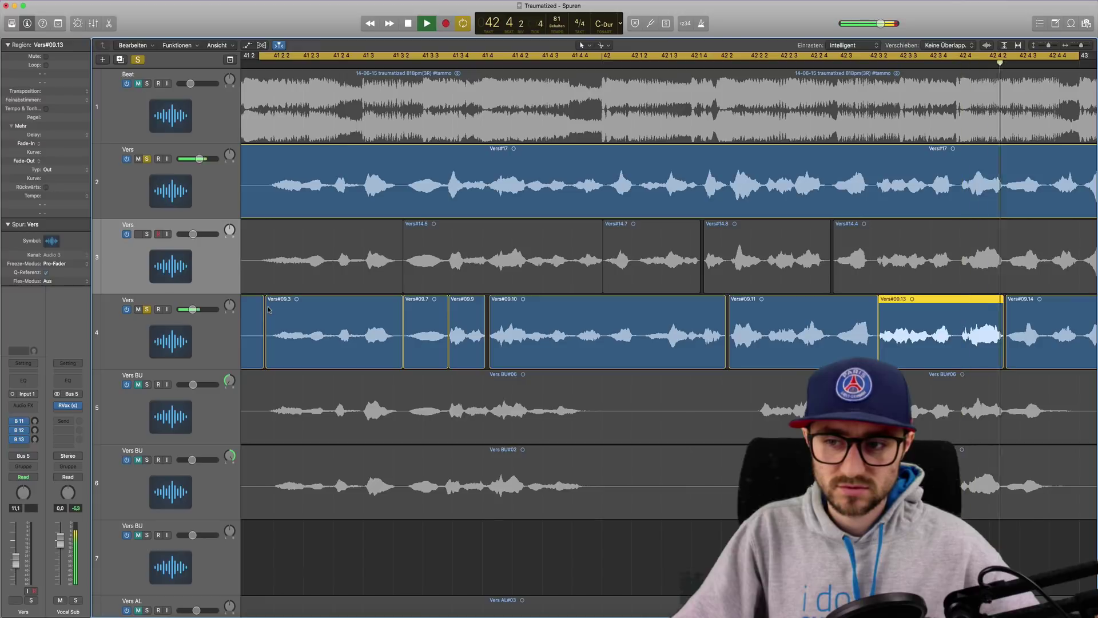
key("space")
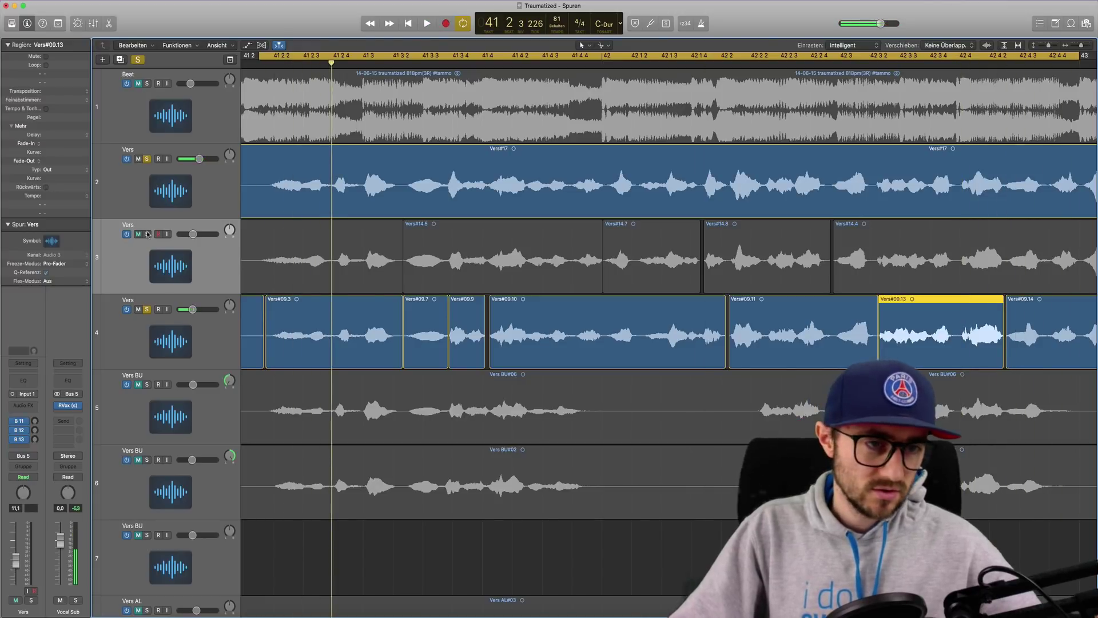
- Solo the second take as well, and play back all three verse takes together over the edited passage
left_click(147, 234)
key("super+Up")
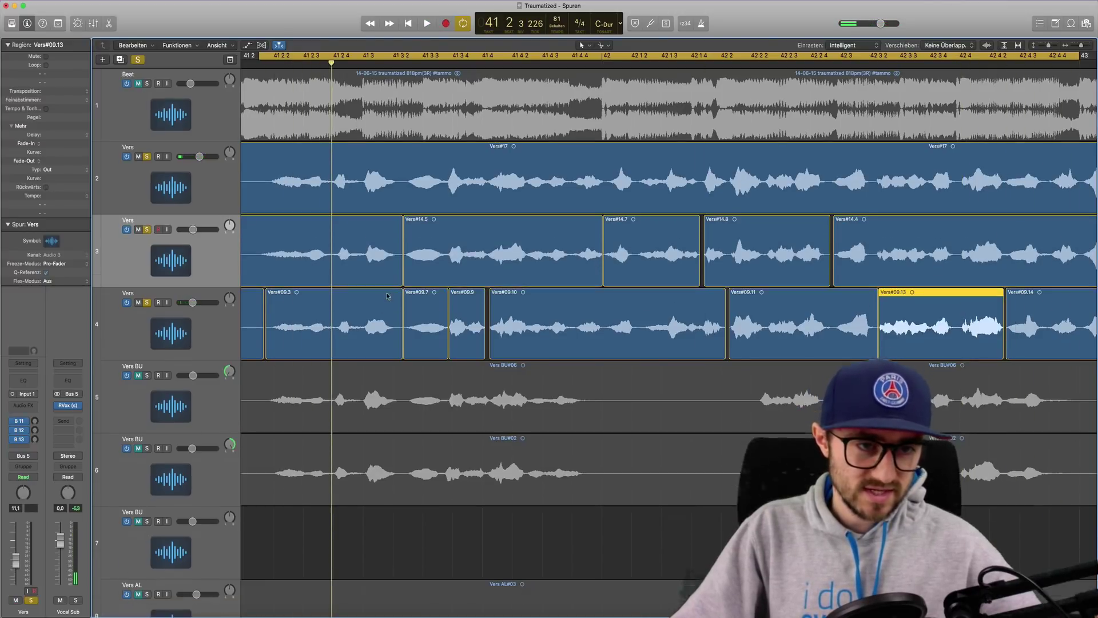
key("super+Left")
key("space")
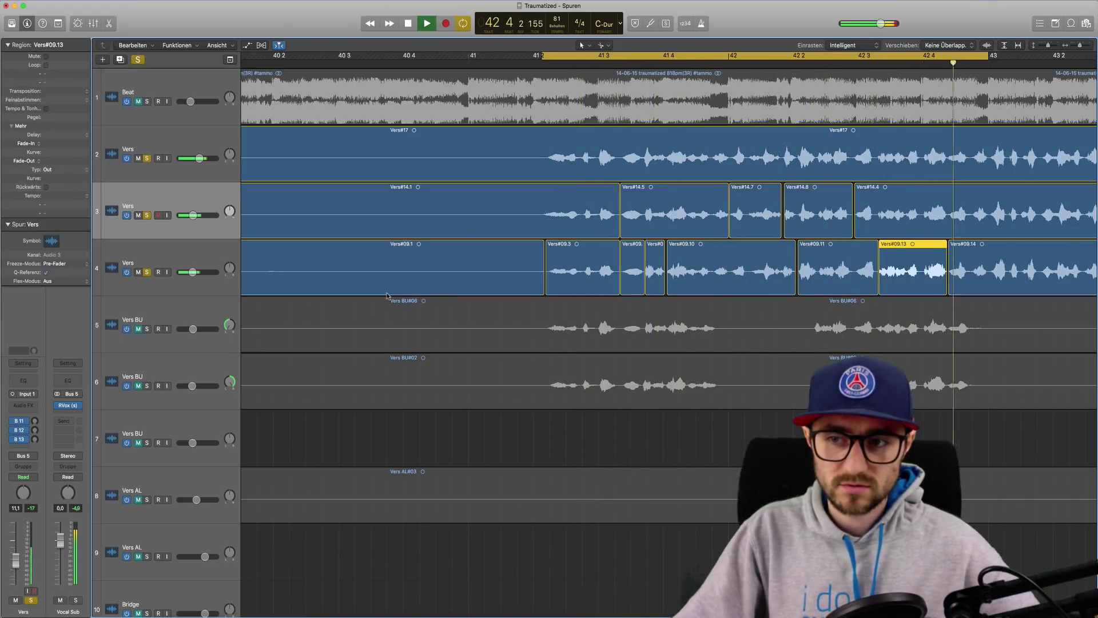
key("space")
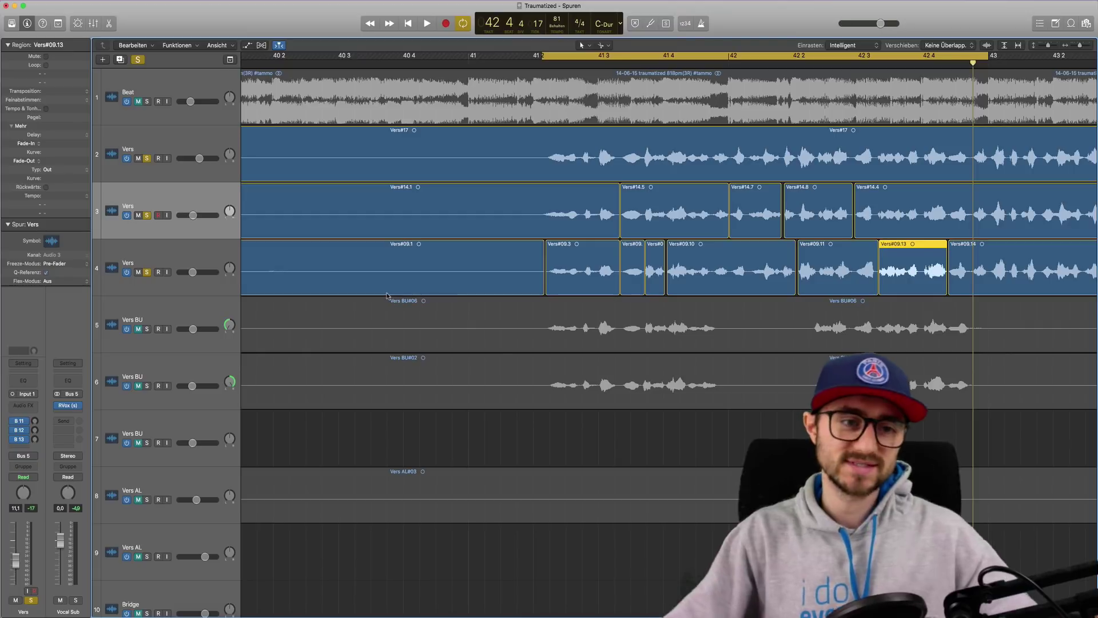
- Pan the second take to -64 and the third take to the opposite side, and play back the three takes in stereo
left_click(210, 195)
left_click_drag(230, 210, 230, 283)
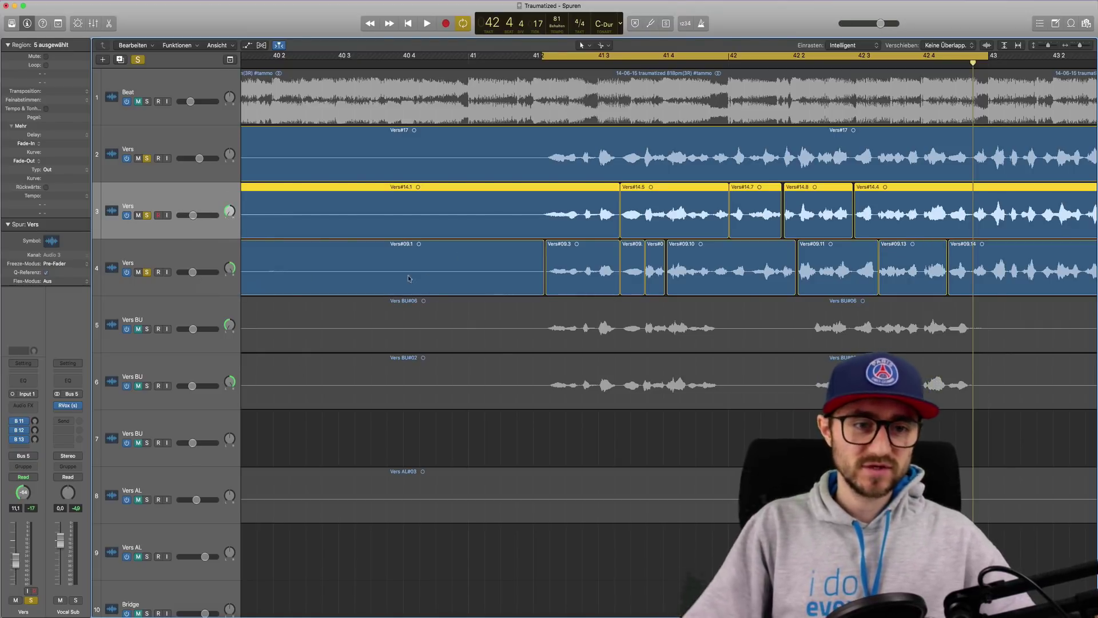
key("space")
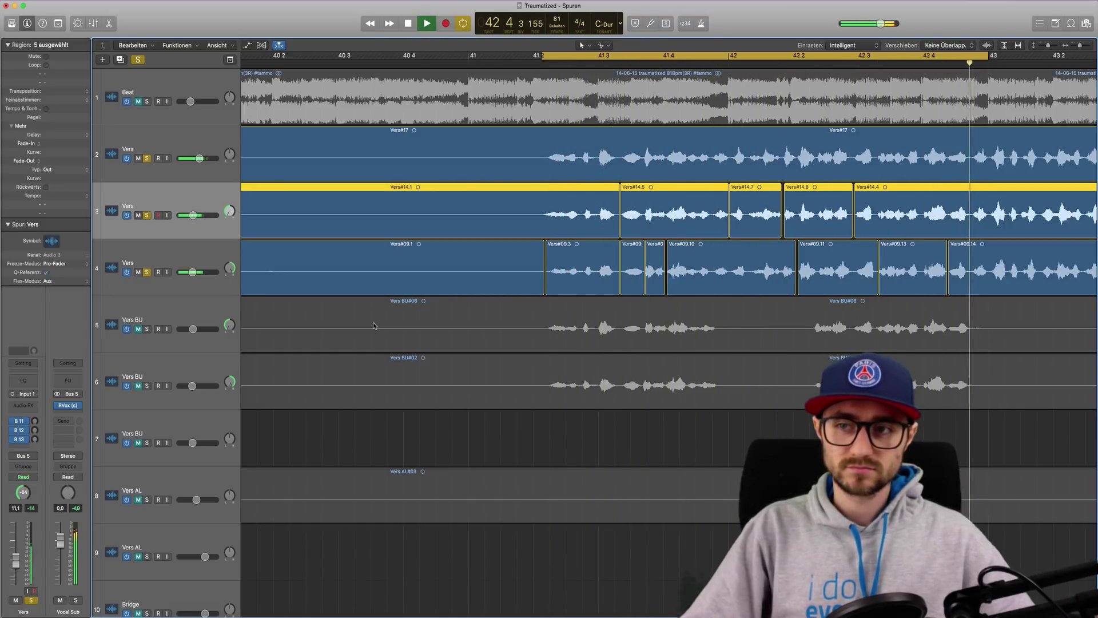
key("space")
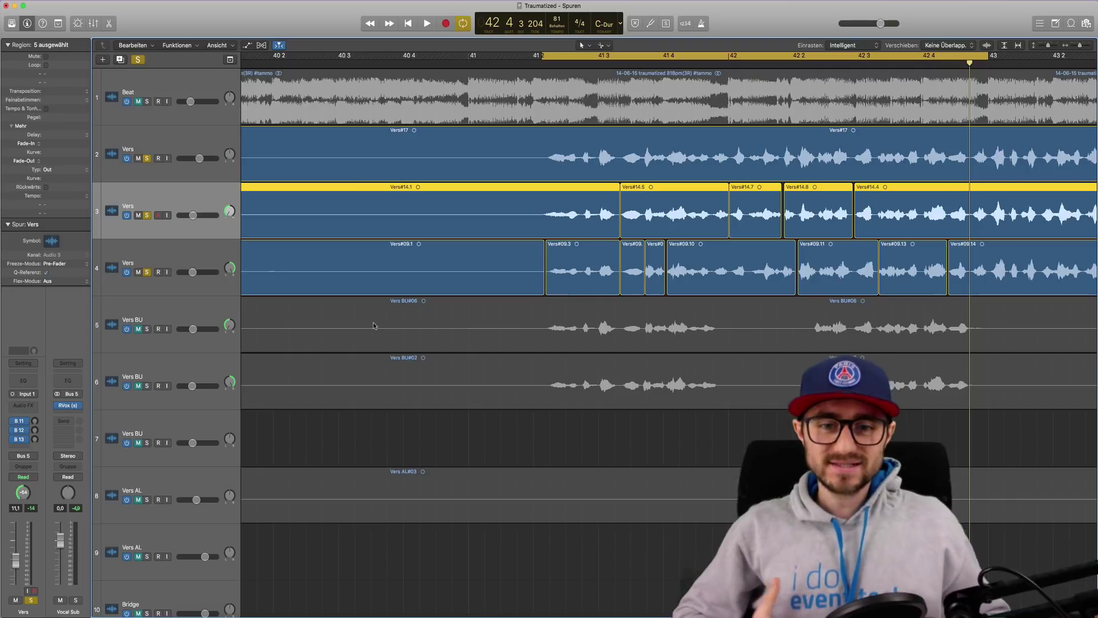
key("super+Right")
key("super+Right")
key("super+Right")
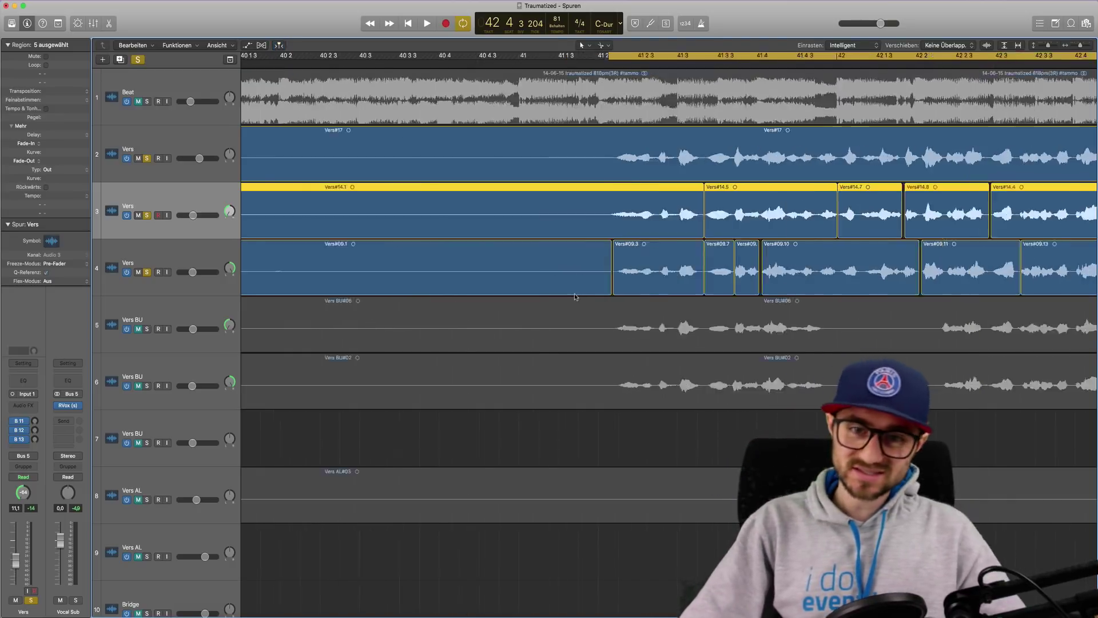
key("super+Left")
key("super+Left")
key("super+Left")
key("super+Left")
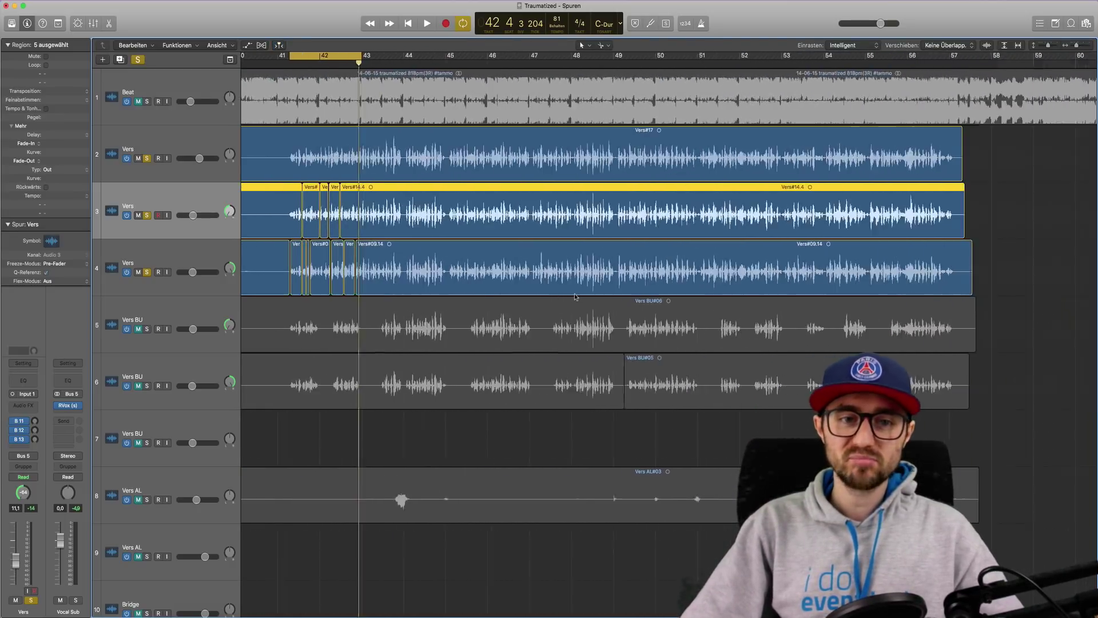